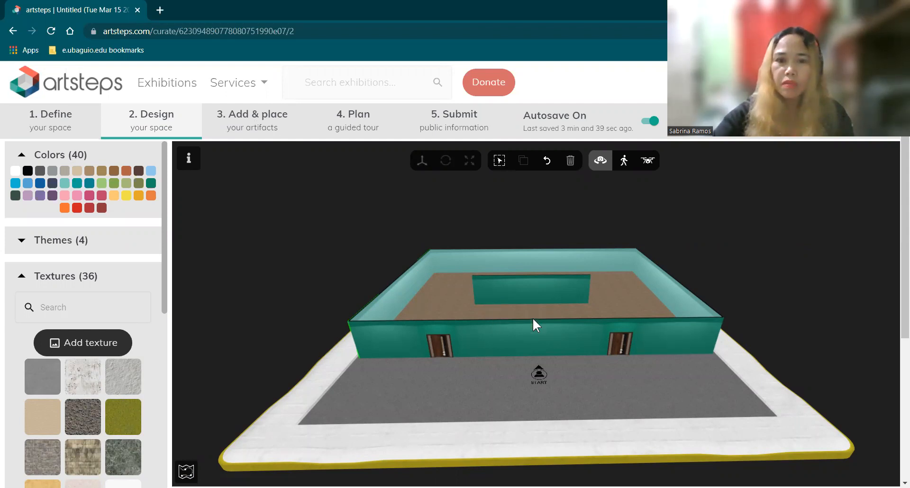
Paint the room's inner floor with the teal colour swatch
drag(513, 334, 425, 268)
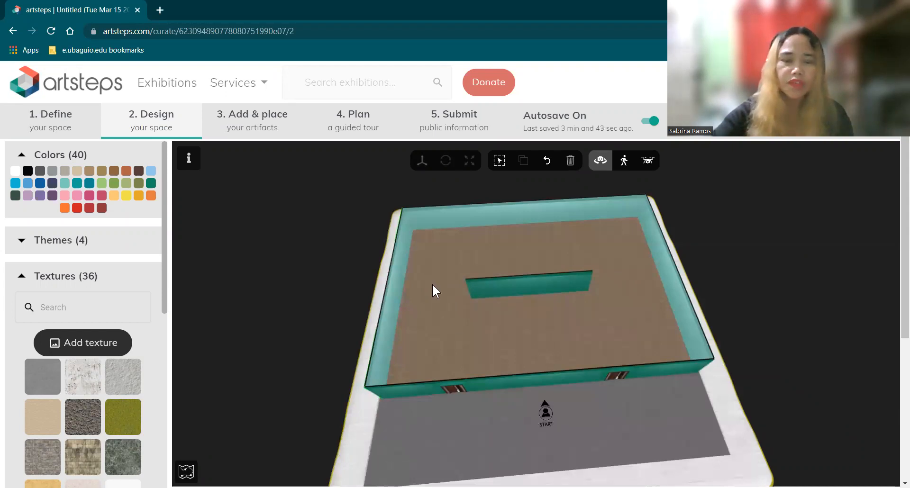
mouse_move(65, 185)
mouse_down()
mouse_move(481, 349)
mouse_move(484, 334)
mouse_move(667, 323)
mouse_move(590, 303)
mouse_move(642, 376)
mouse_up()
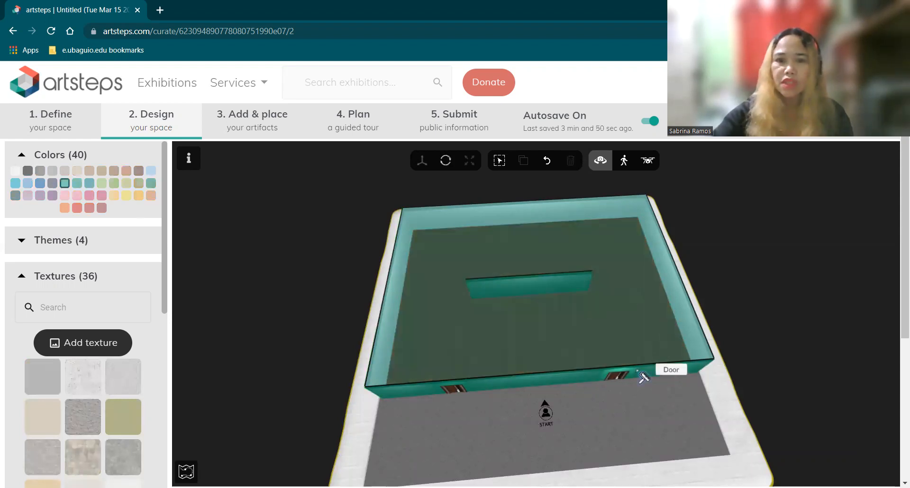
click(66, 184)
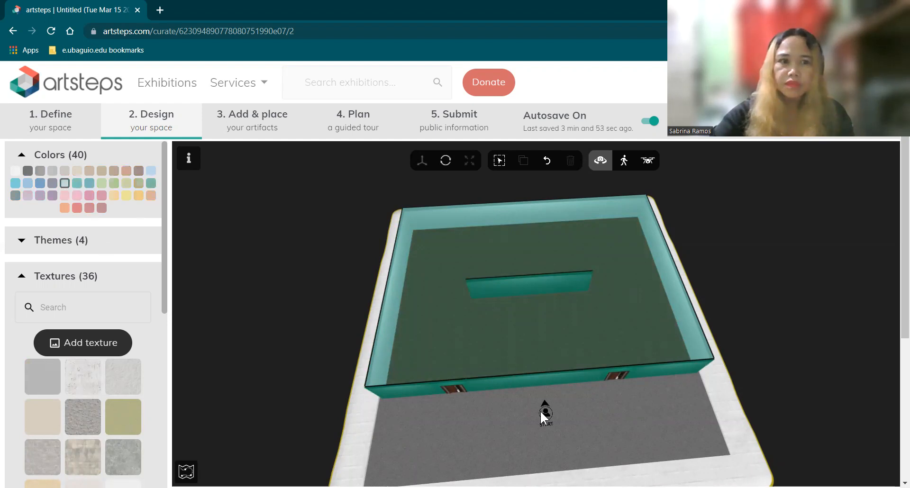
Try the dark stone and white marble textures on the floor
drag(618, 420, 611, 392)
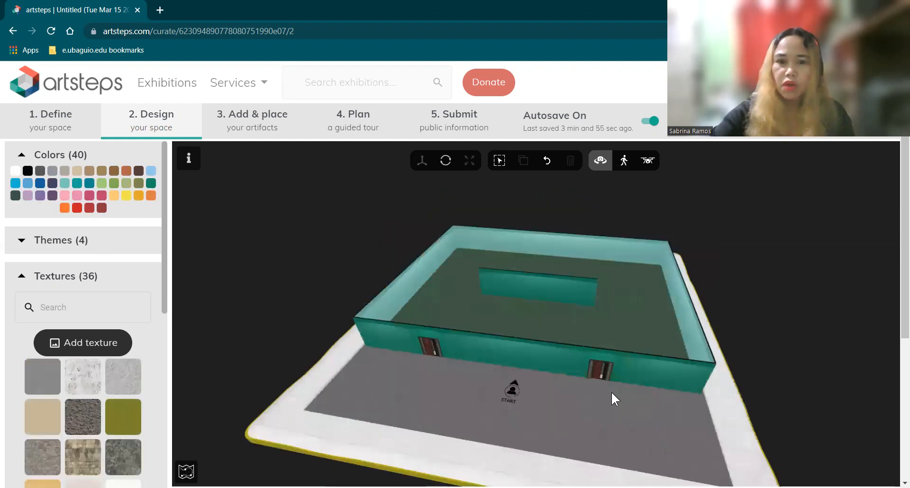
click(70, 417)
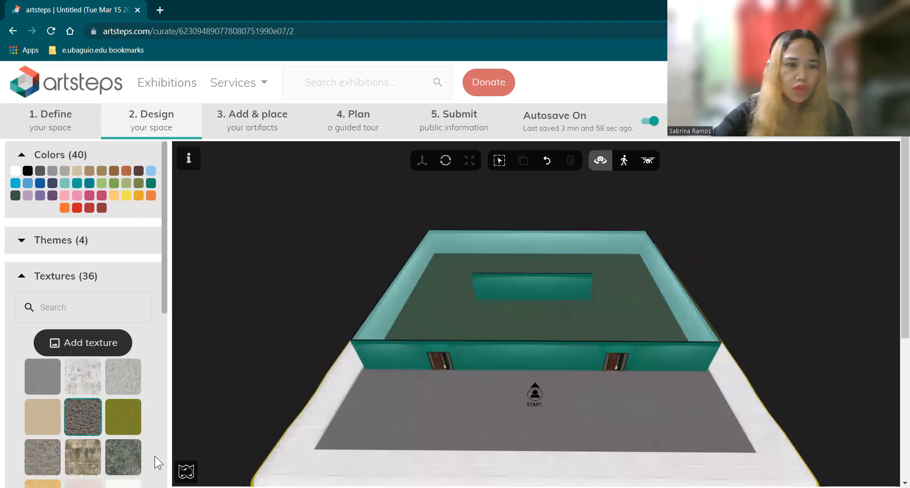
click(97, 392)
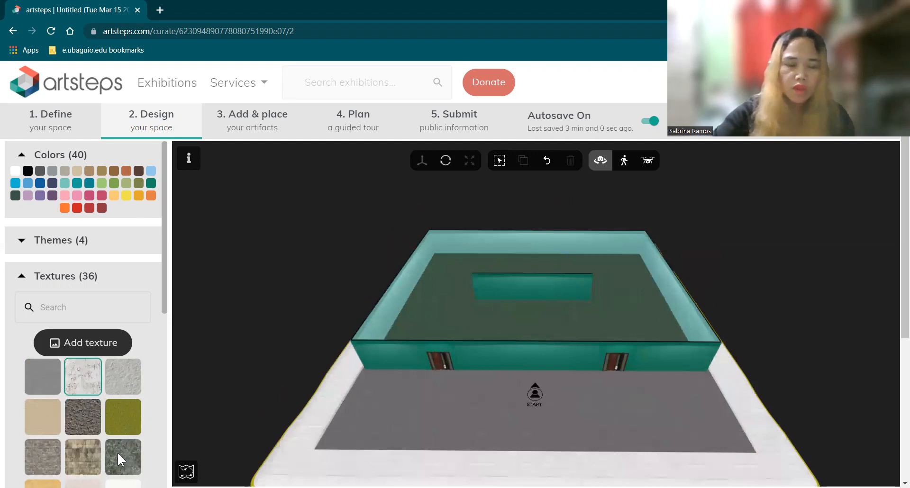
click(441, 314)
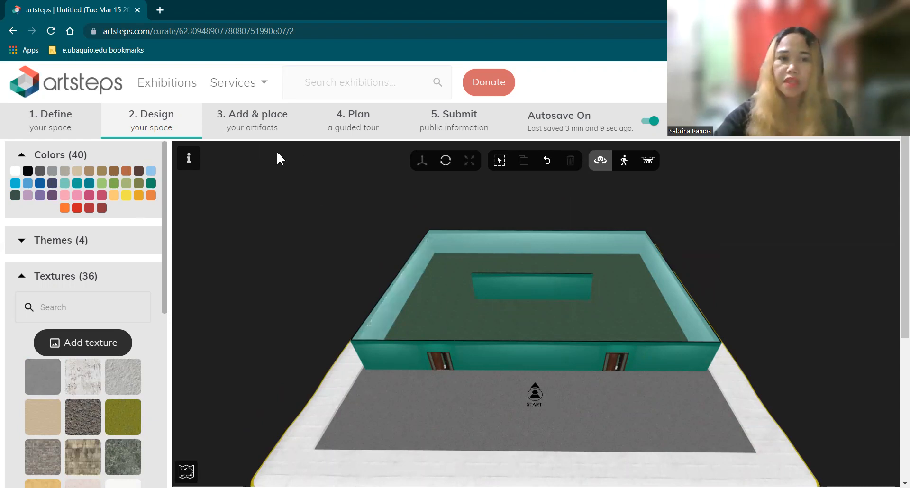
Go to the Add & place step and pick the first display case to place
click(254, 123)
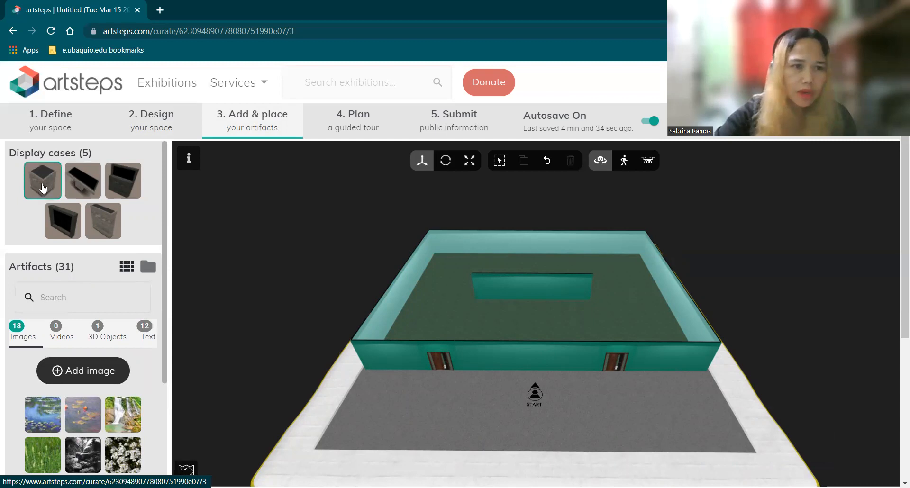
click(39, 195)
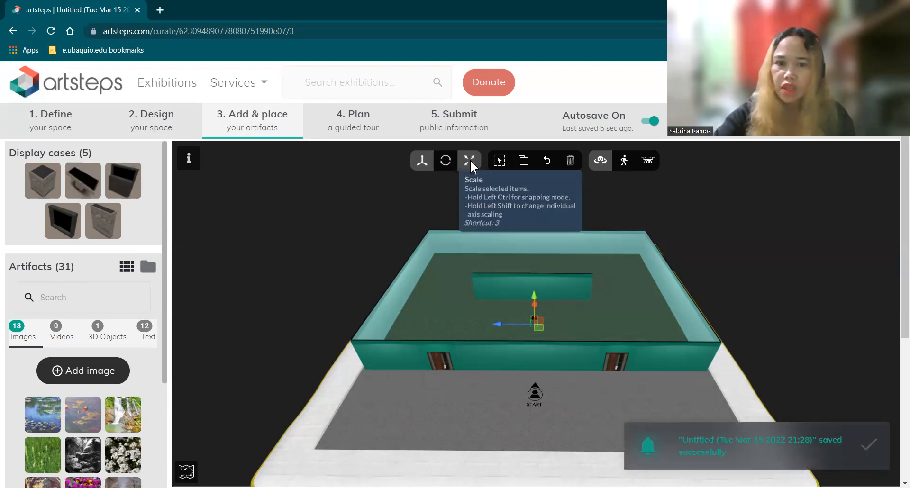
Scale up the display case, drag it left across the floor, then deselect it
click(470, 163)
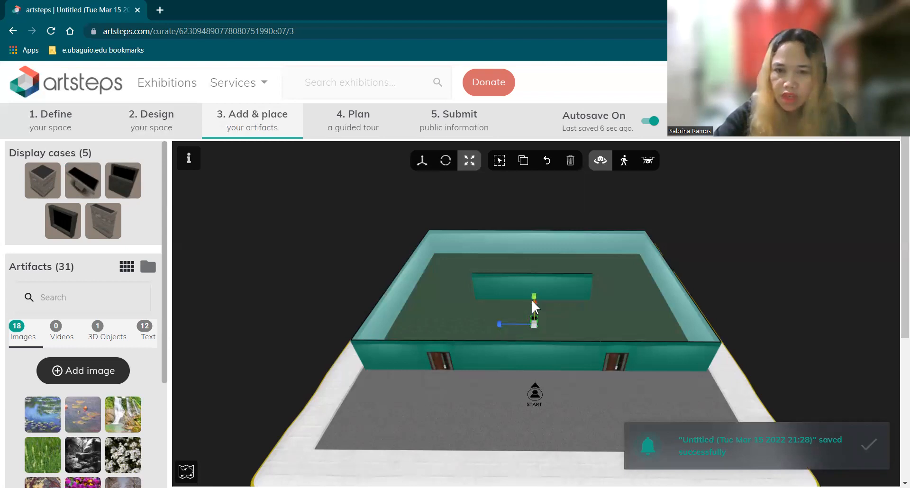
drag(500, 326, 597, 298)
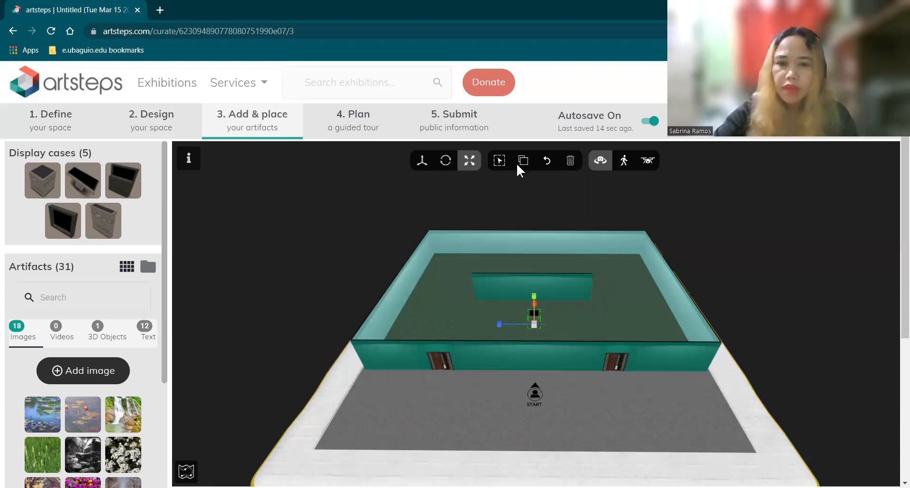
click(423, 166)
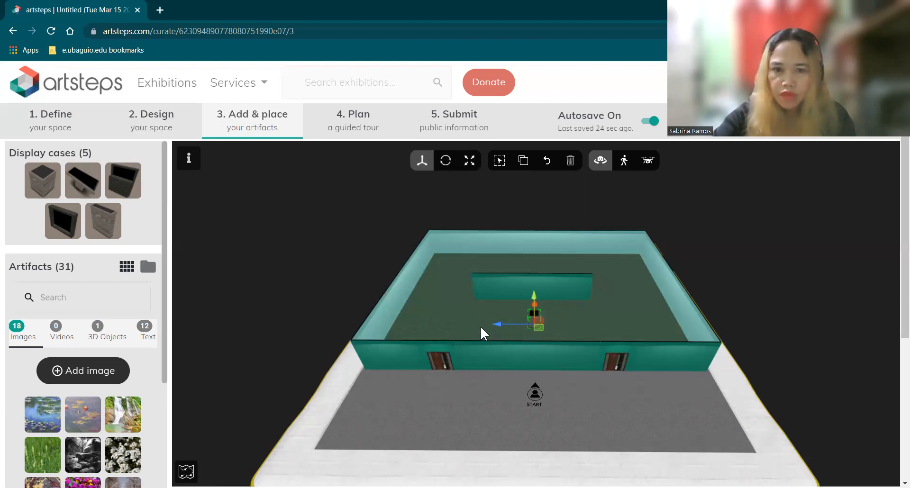
drag(504, 336, 533, 300)
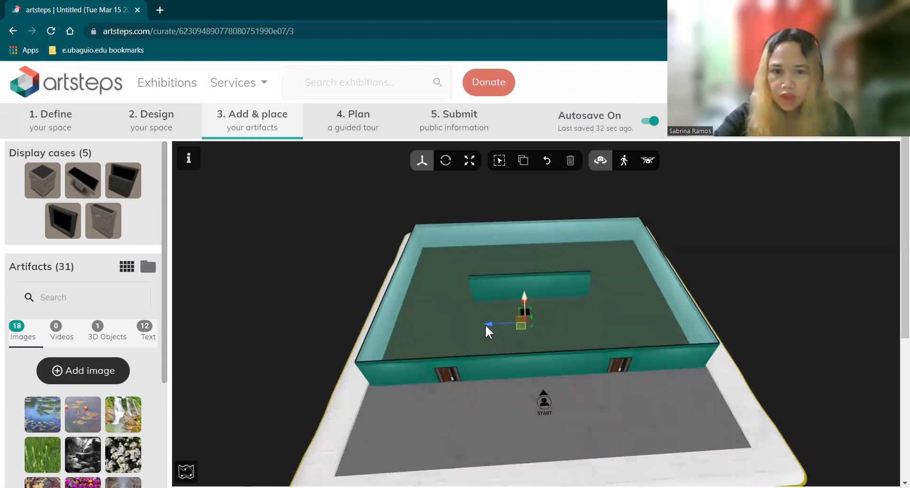
drag(486, 324, 481, 326)
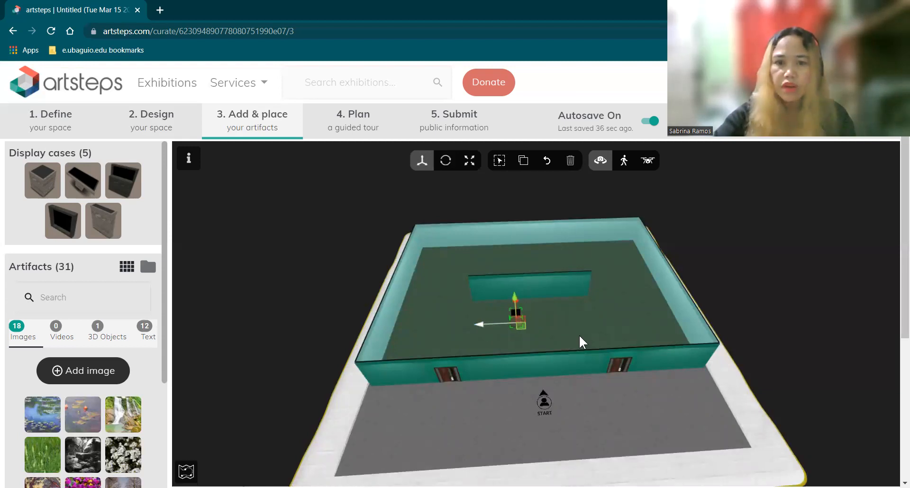
click(594, 322)
drag(593, 317, 586, 287)
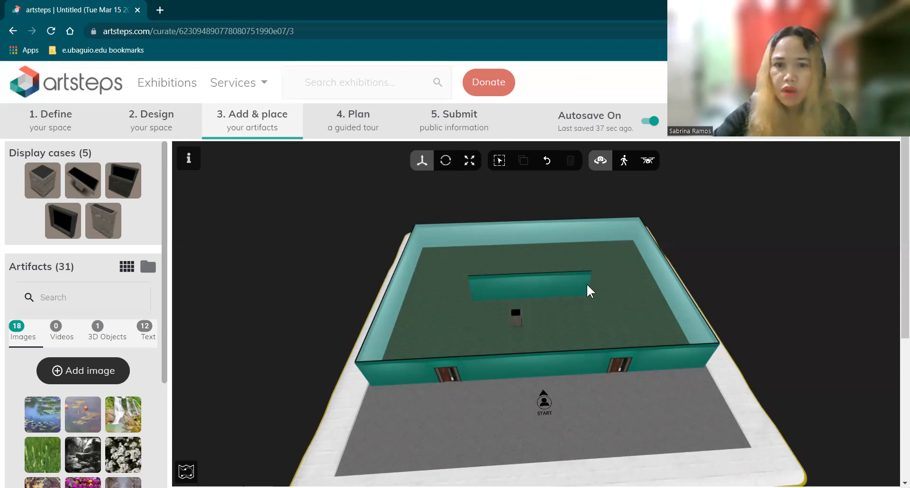
Select the display case with the Move tool, shift it slightly right, then deselect
scroll(595, 303, down, 2)
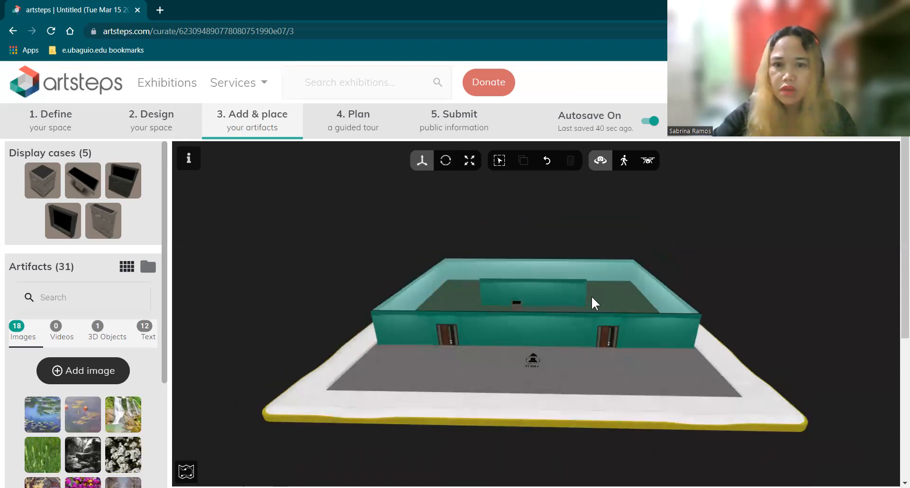
scroll(595, 304, up, 5)
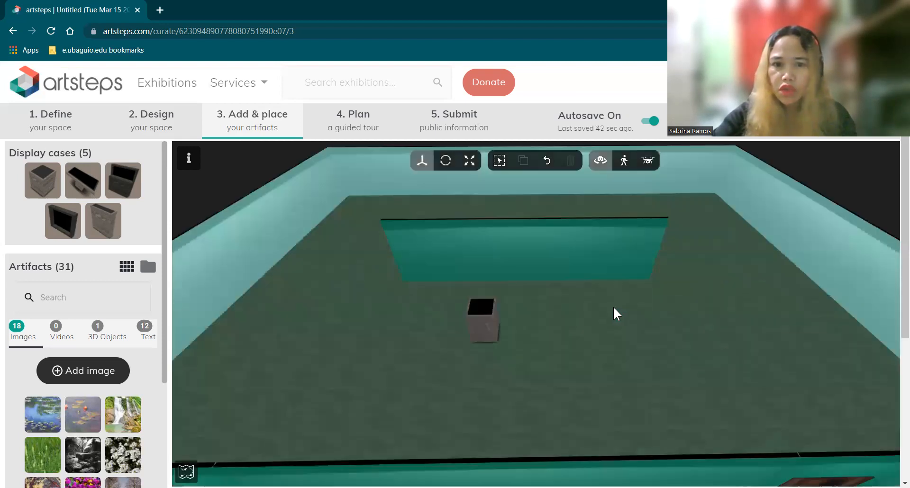
drag(615, 303, 729, 284)
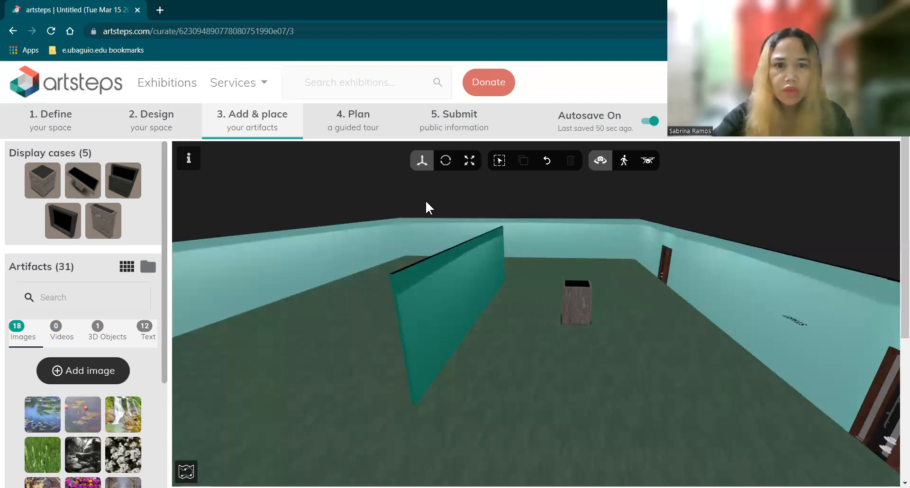
click(422, 162)
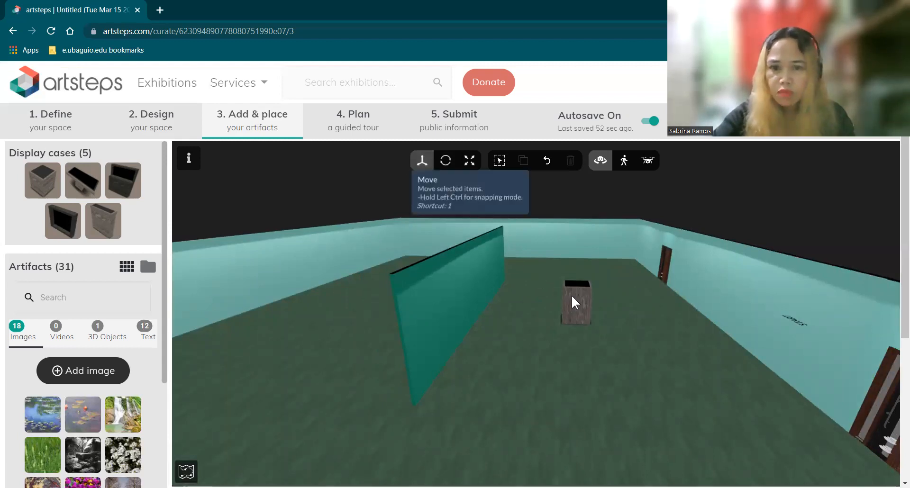
click(577, 321)
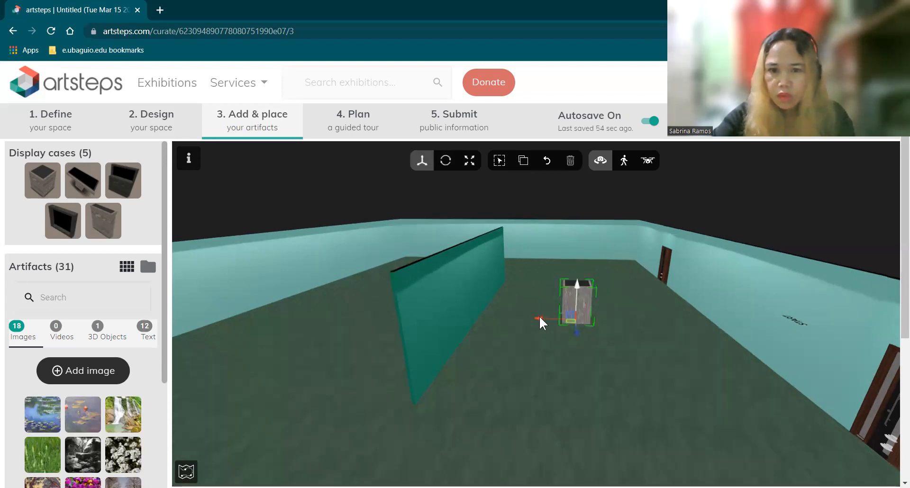
drag(540, 318, 553, 319)
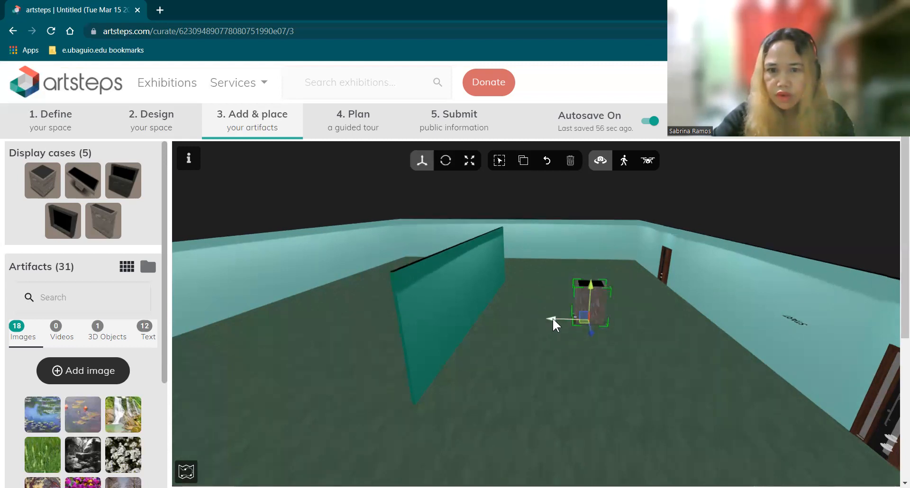
click(631, 347)
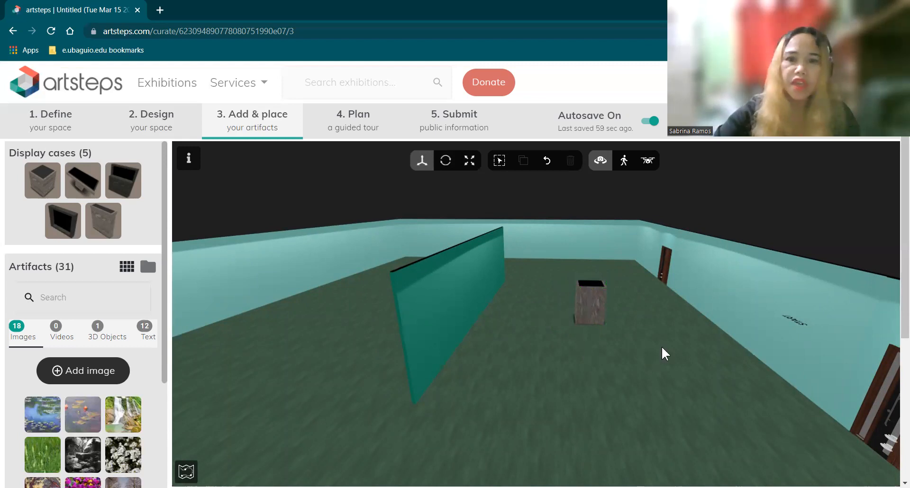
drag(530, 353, 175, 362)
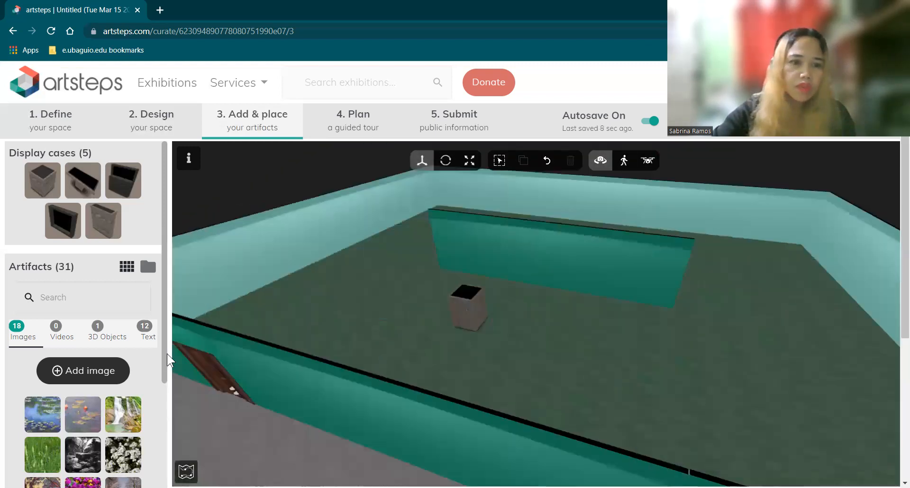
Scroll the Artifacts panel down to the Images section's Add image option
scroll(156, 403, down, 1)
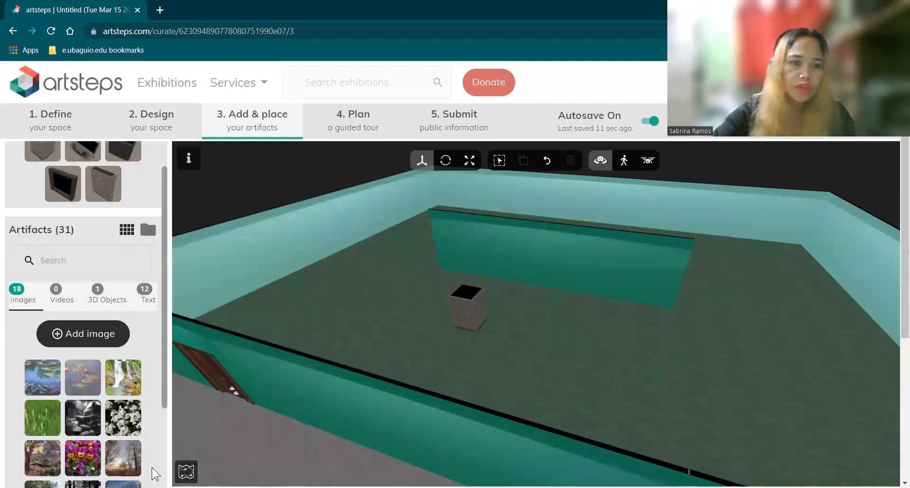
scroll(121, 393, down, 3)
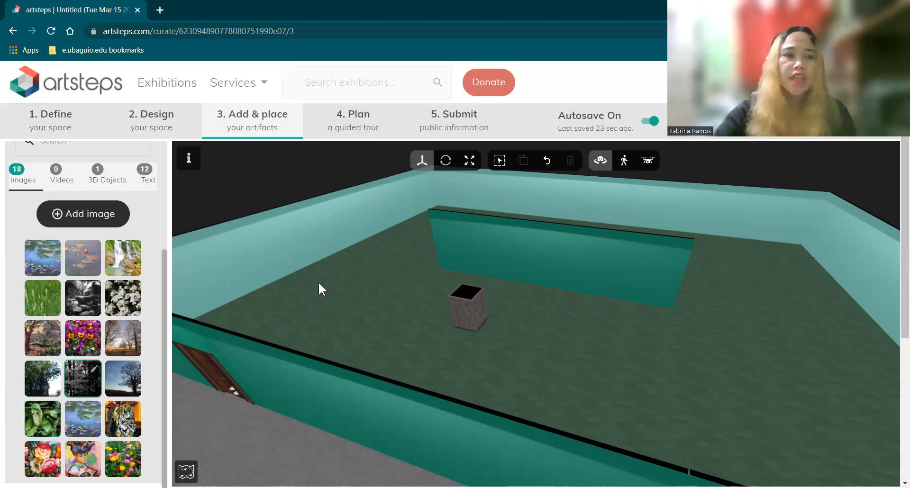
drag(417, 331, 433, 316)
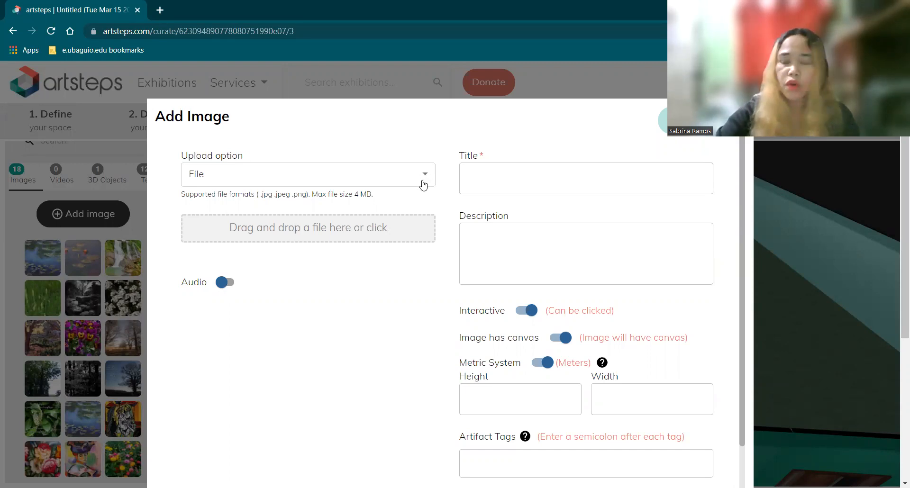
Keep File as the upload source and upload scenery.jpg from the Pictures folder
click(223, 182)
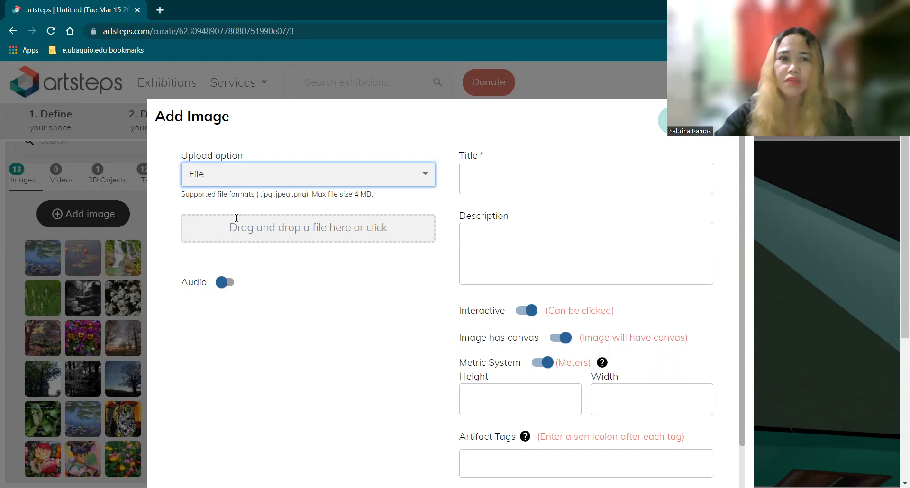
click(239, 236)
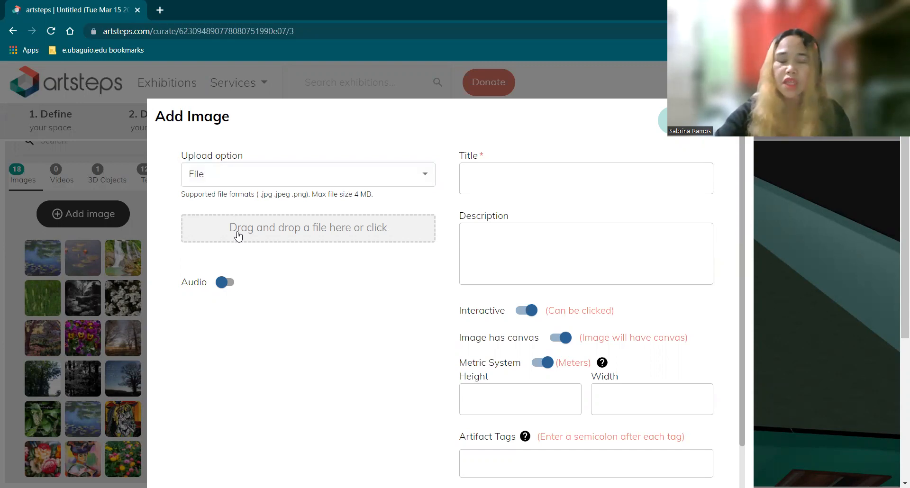
click(237, 231)
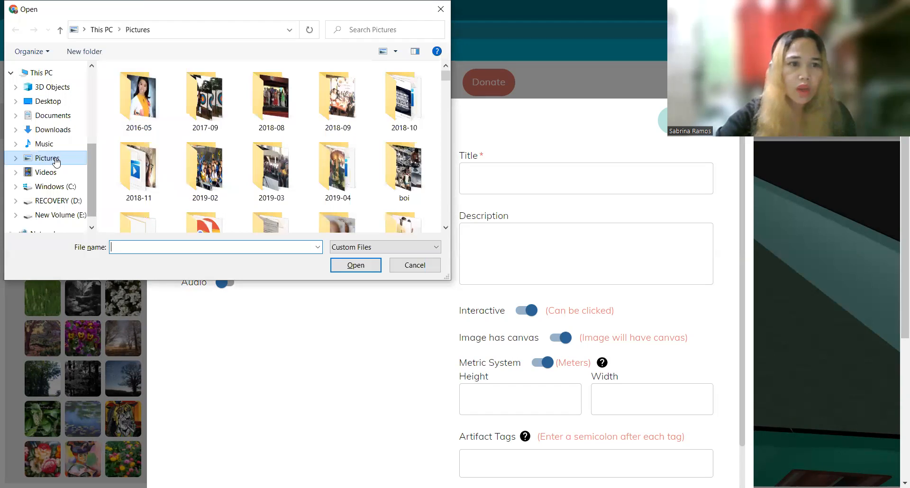
click(47, 158)
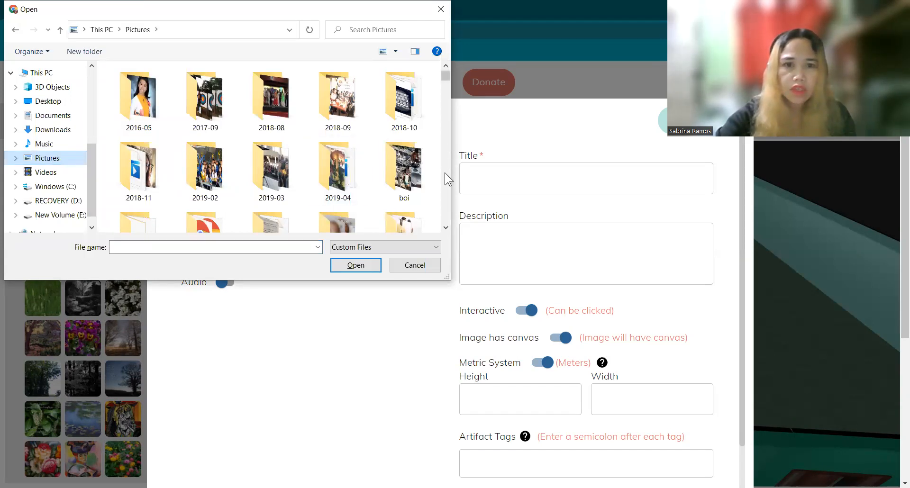
scroll(444, 176, down, 3)
scroll(445, 190, down, 3)
scroll(447, 207, down, 3)
scroll(449, 206, down, 3)
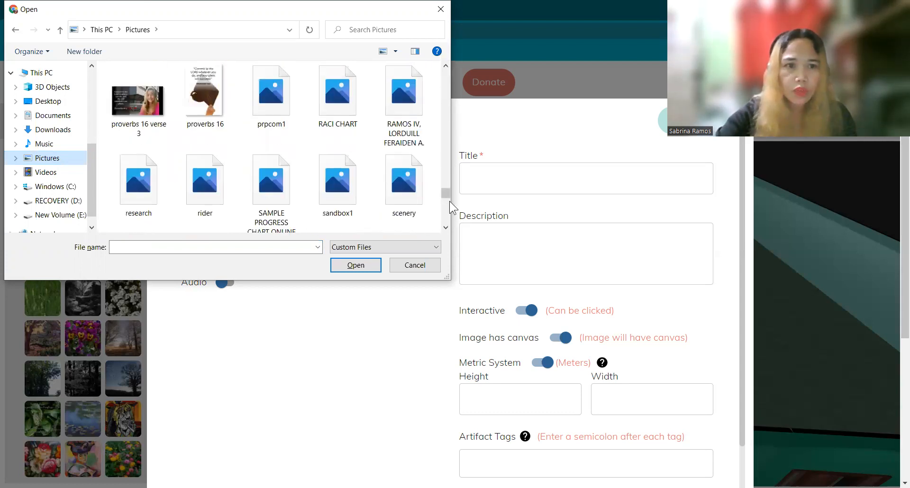
click(411, 195)
click(356, 265)
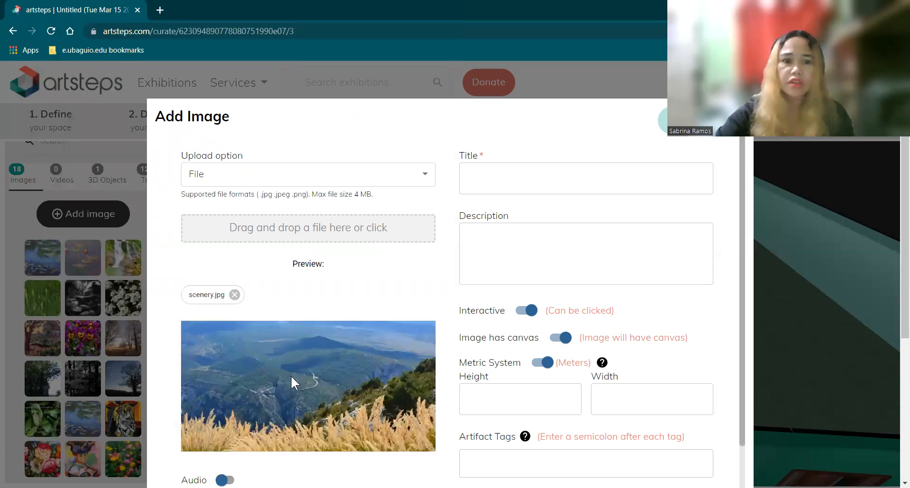
Title the picture SCENERY, save it, and start a fresh Add Image form
click(474, 178)
click(474, 179)
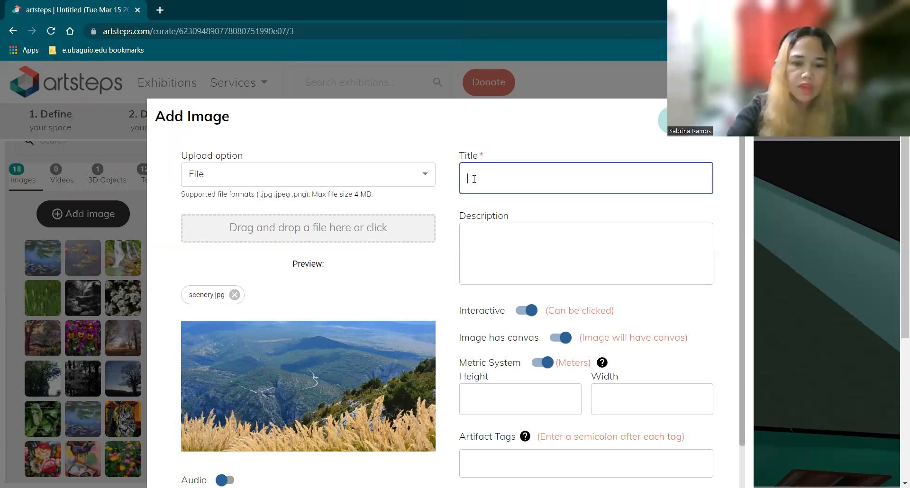
text(SCENERY)
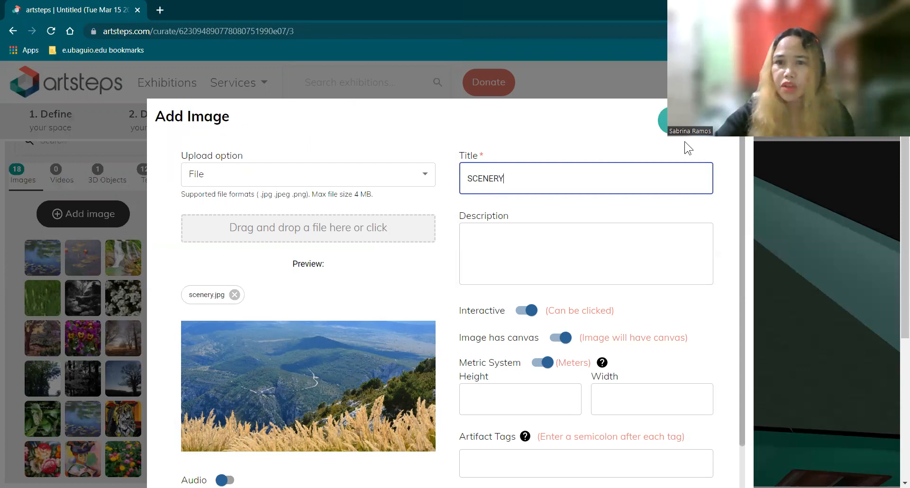
click(681, 120)
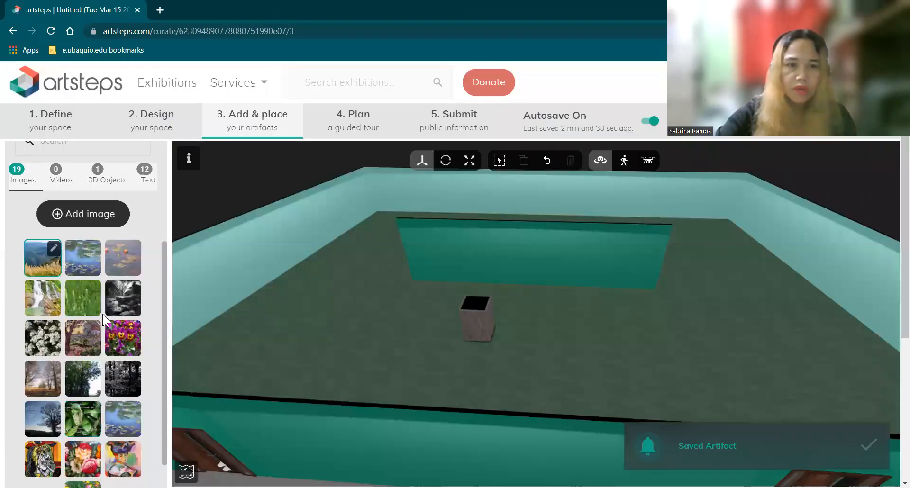
click(120, 213)
Set the upload source to Flickr and search for 'LOOQ by Duchamp'
click(423, 175)
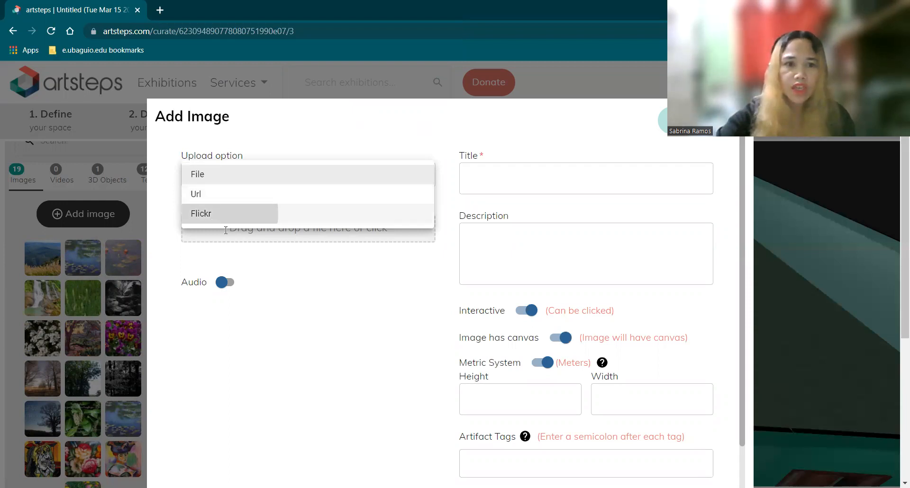
click(215, 217)
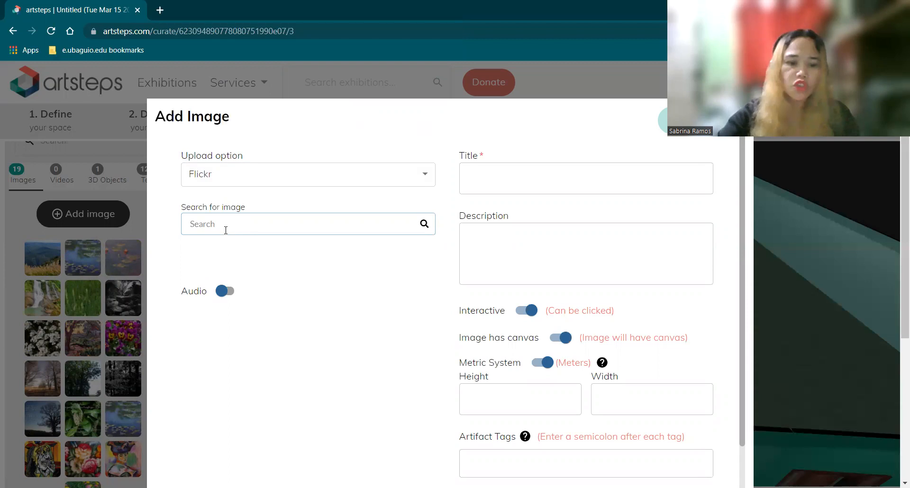
text(L)
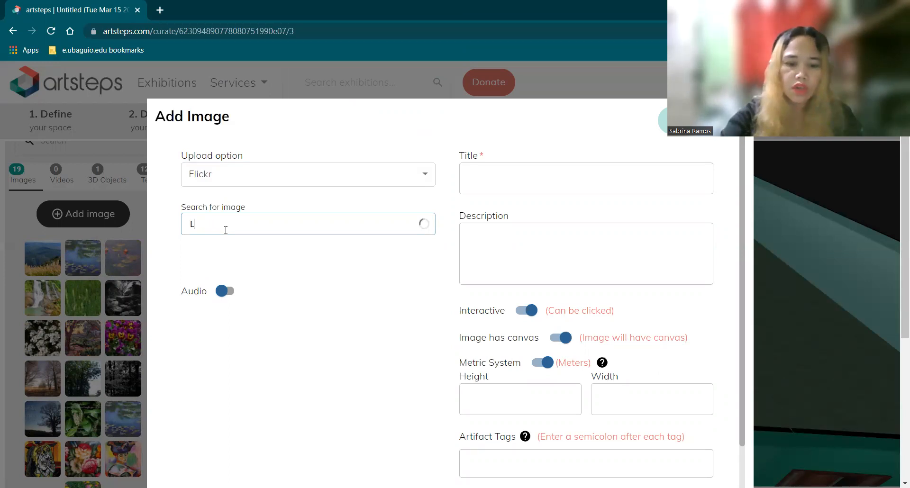
text(OOQ by D)
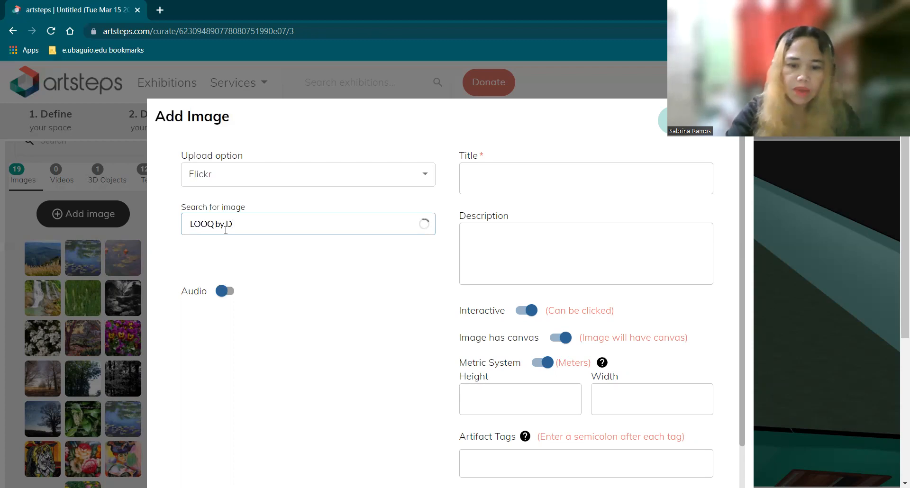
text(uchamp)
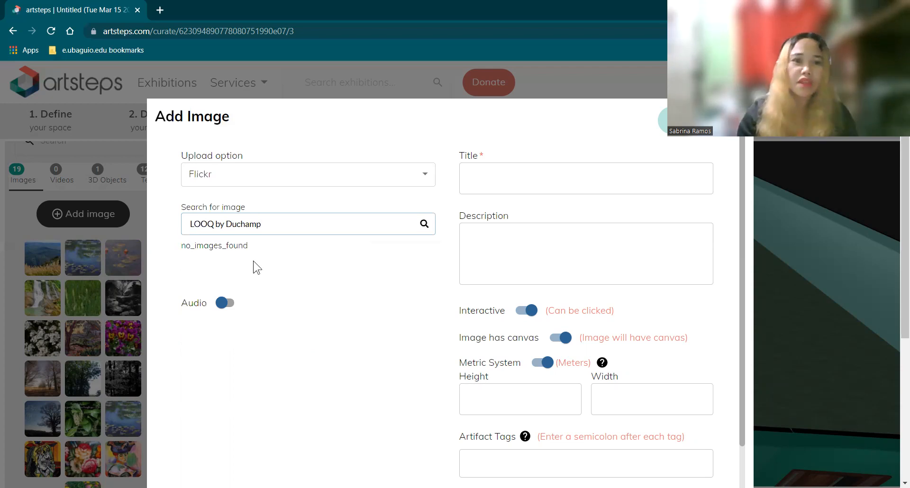
Replace the search with 'The Sunrise by Clauded Monet'
triple_click(276, 232)
text(L)
key(BackSpace)
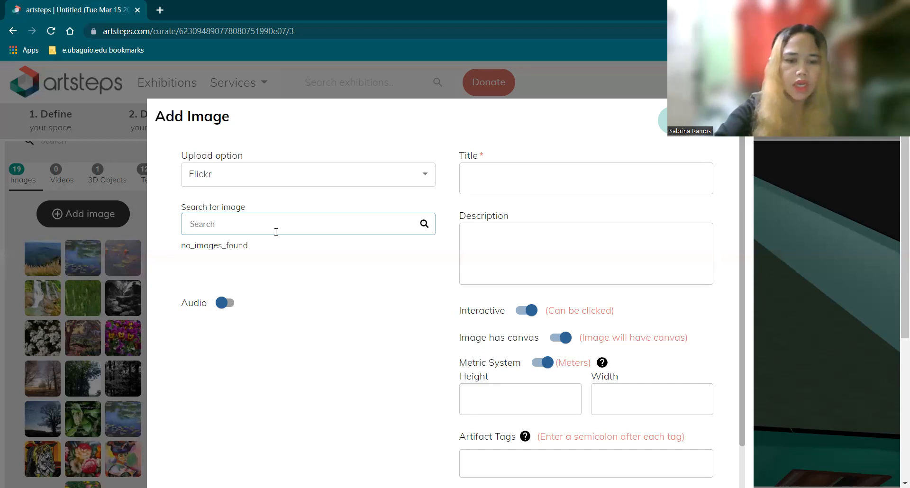
text(The)
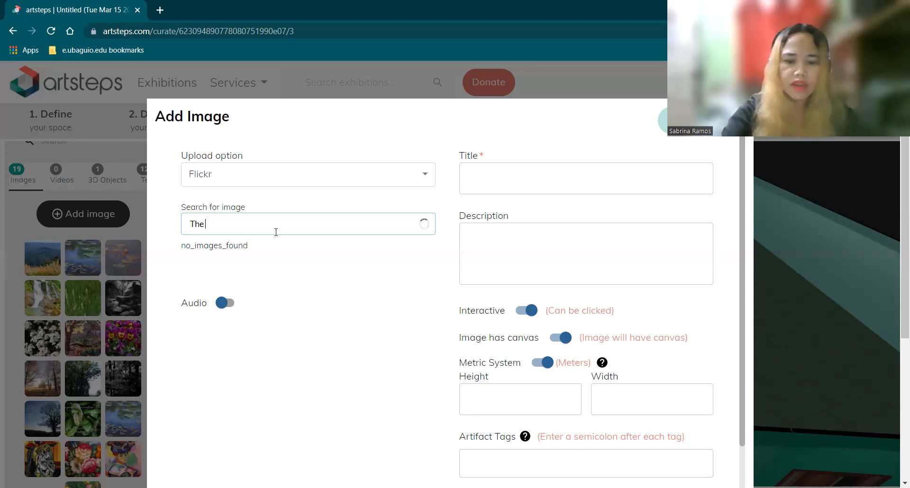
text( Sunr)
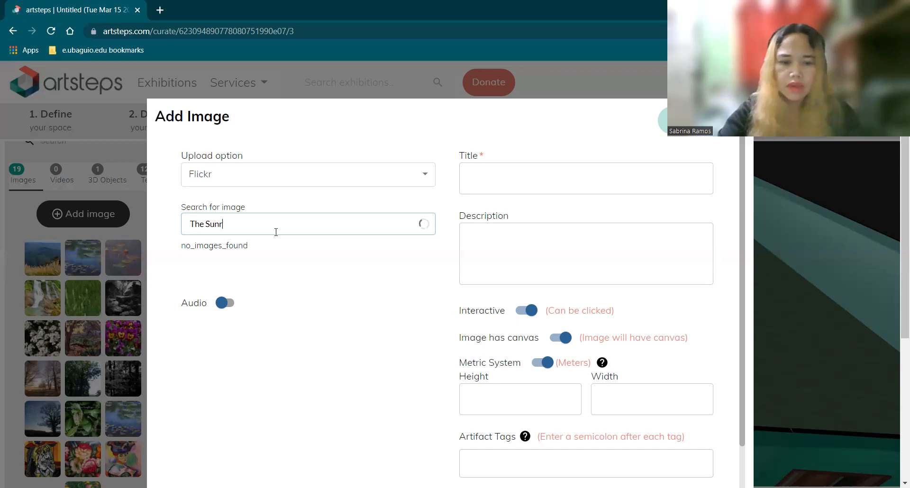
text(ise by)
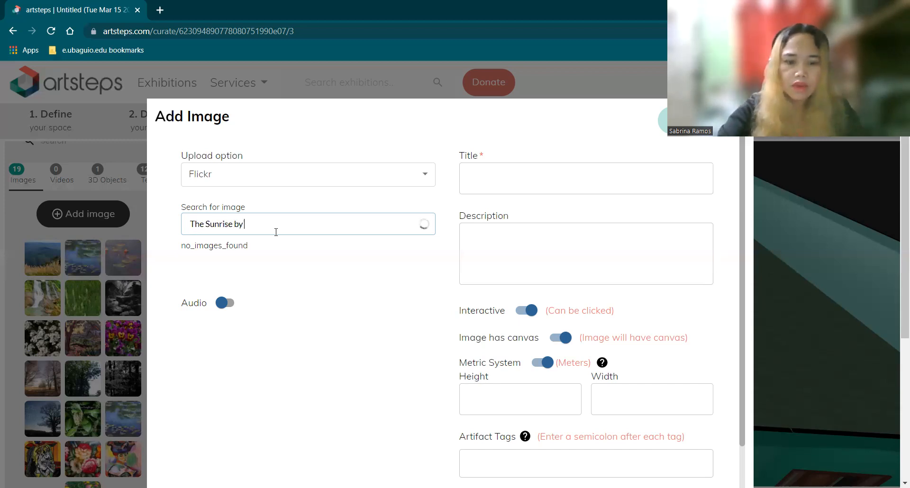
text( Claud)
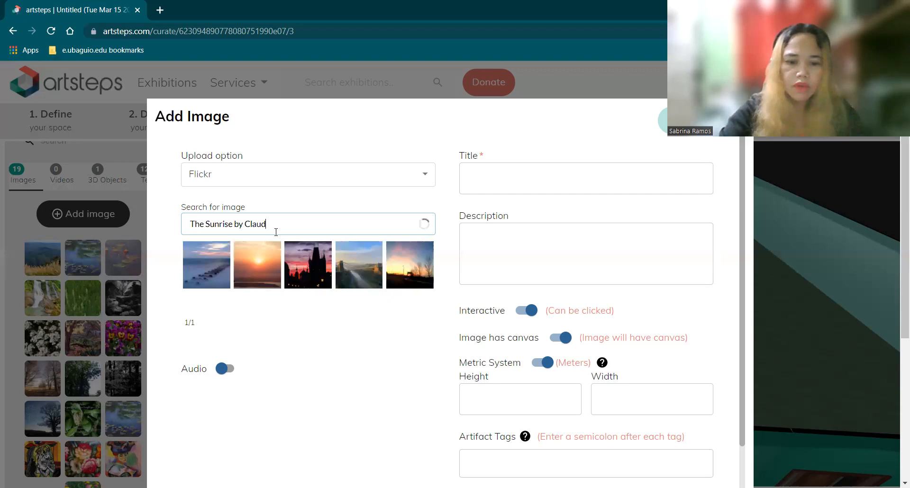
text(ed Monet)
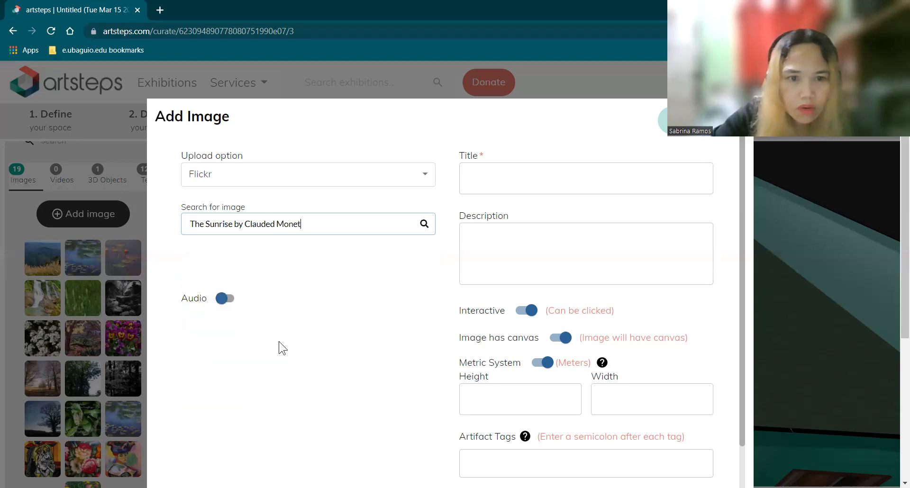
Choose the misty orange painting from the results and title it Sunrise
click(239, 335)
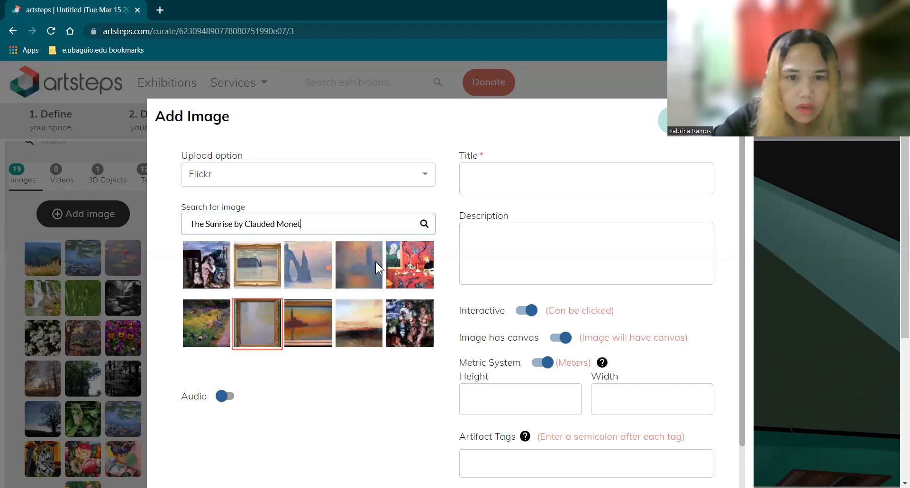
click(361, 262)
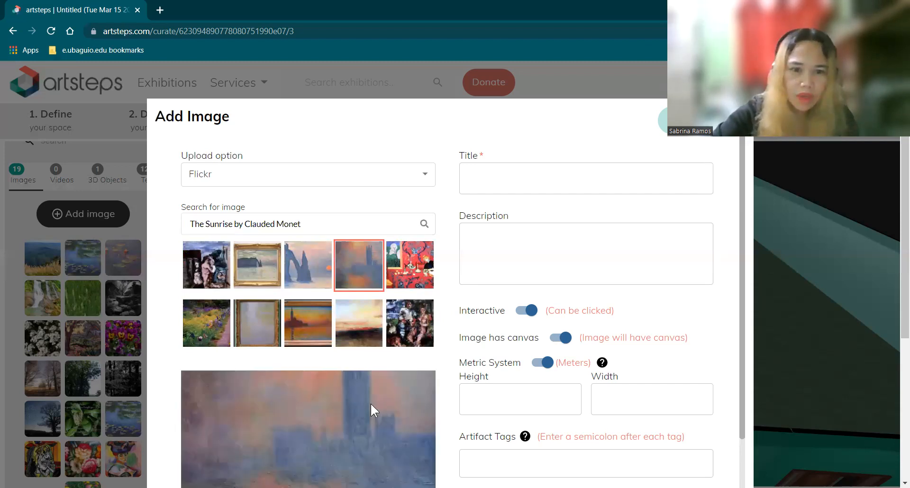
click(474, 183)
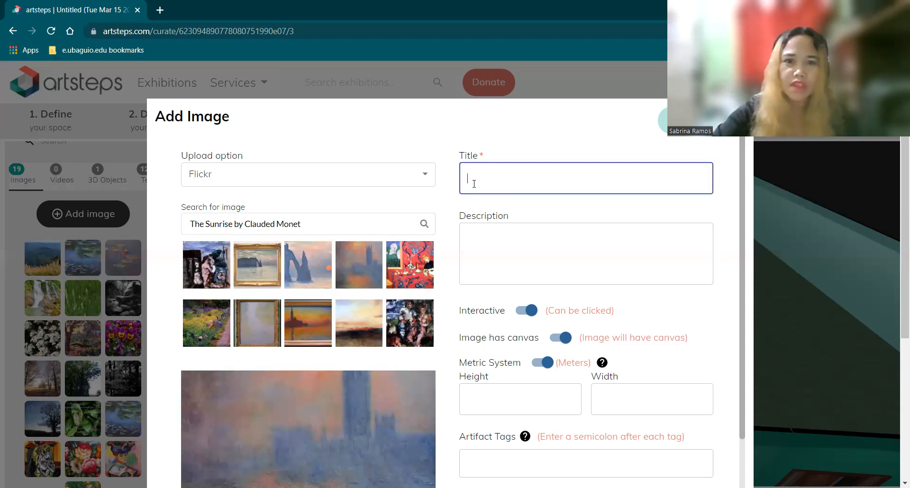
text(Sun)
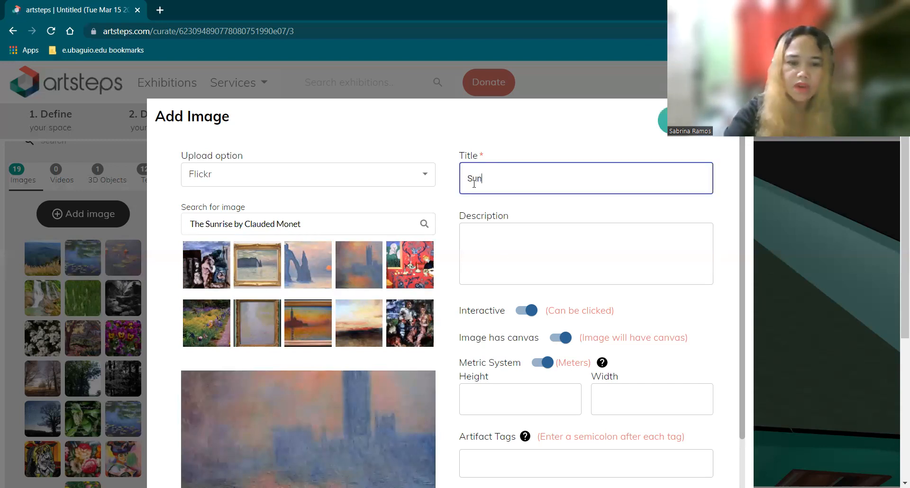
text(rise)
click(549, 127)
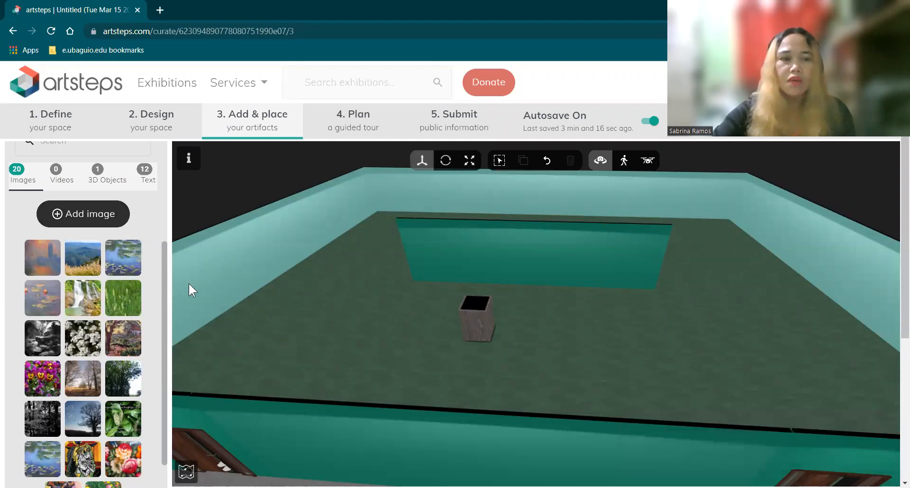
Select the grass and then mountain landscape thumbnails, and tilt the room view lower
click(123, 303)
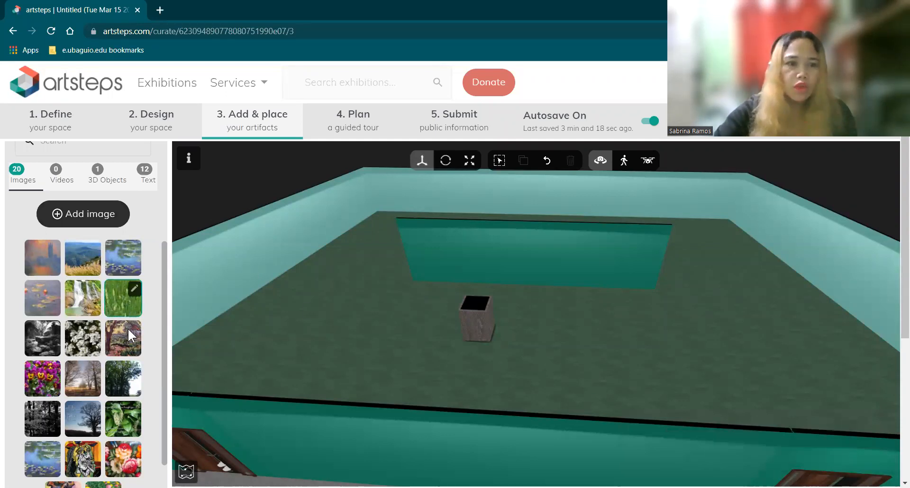
click(84, 248)
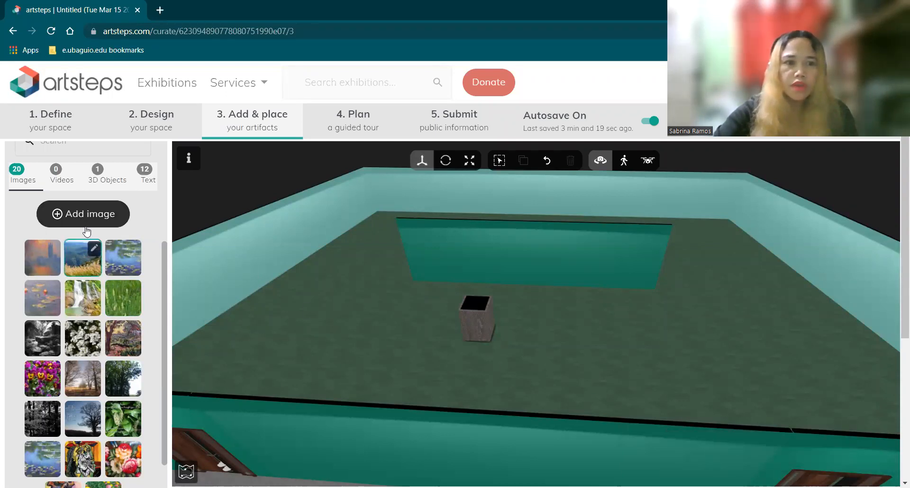
drag(555, 297, 553, 289)
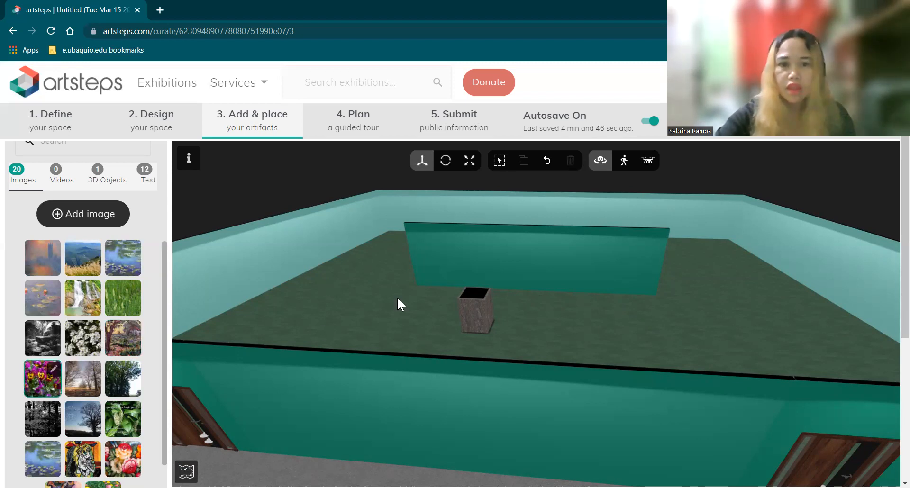
Hang the purple pansy picture on the back partition wall and enlarge it
drag(457, 265, 448, 261)
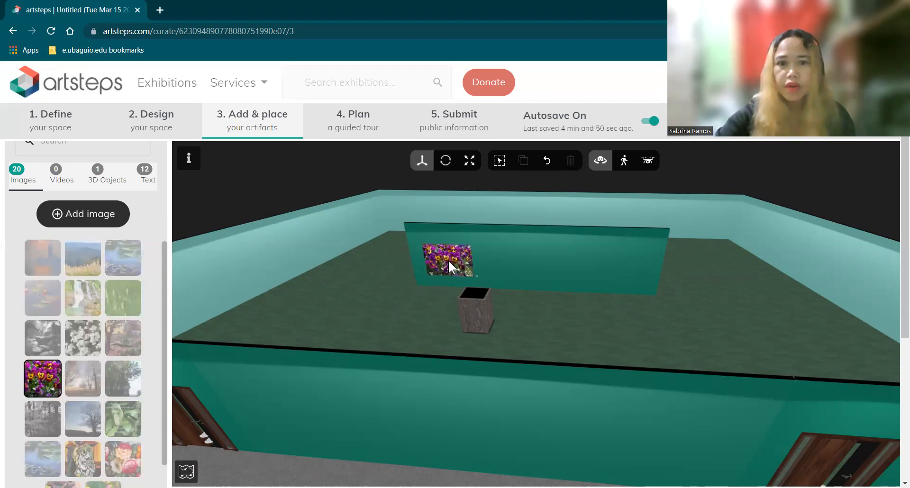
click(429, 258)
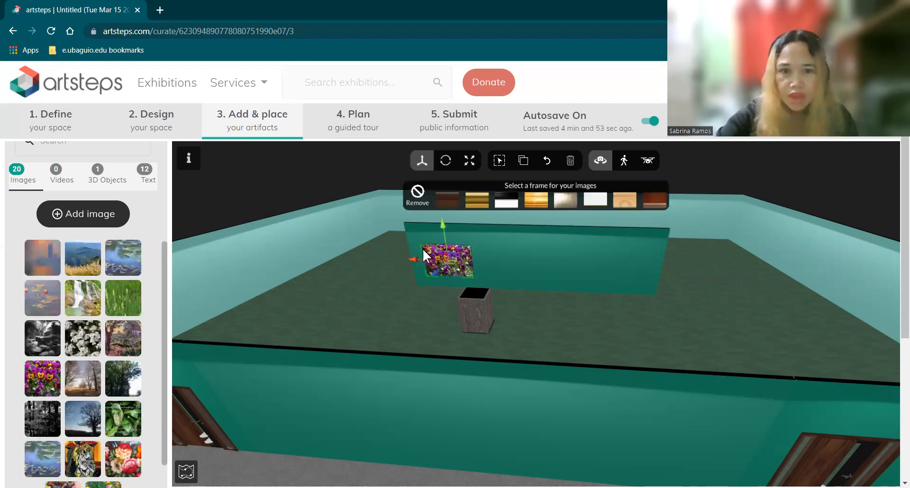
click(470, 160)
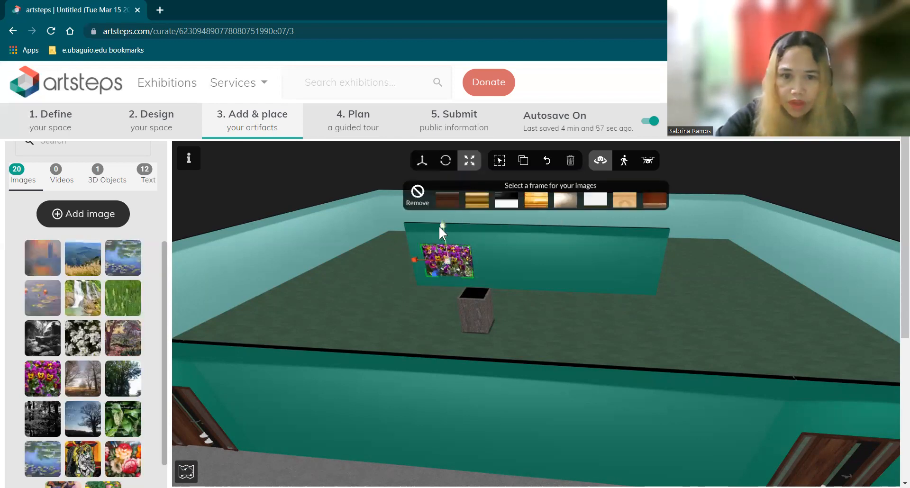
drag(442, 220, 441, 224)
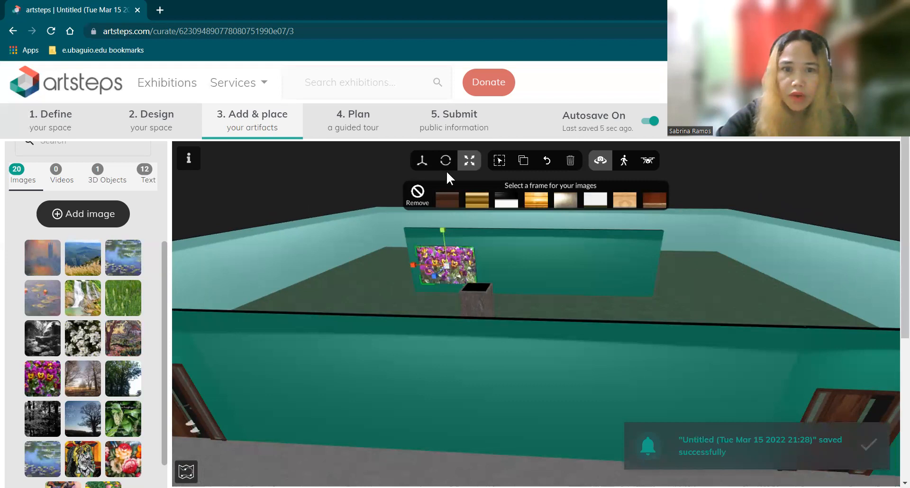
Raise the pansy picture slightly up the wall and deselect it
click(422, 160)
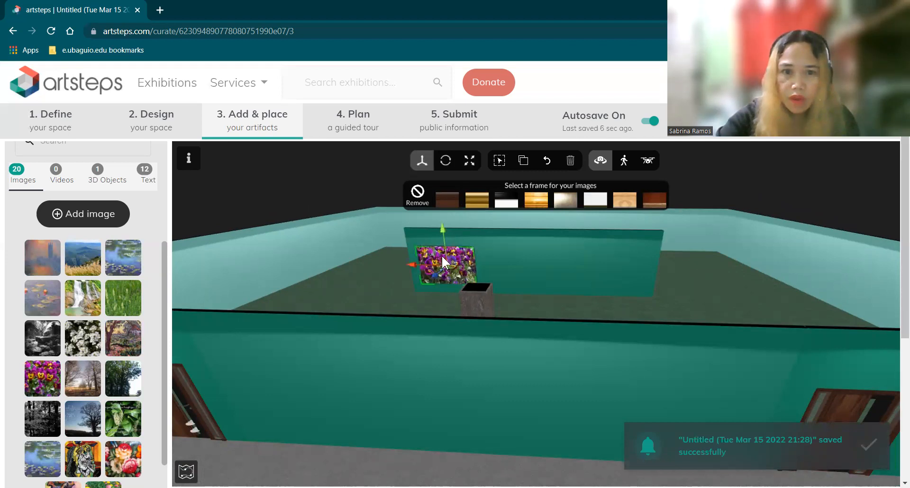
mouse_move(411, 263)
mouse_down()
mouse_move(423, 267)
mouse_move(403, 267)
mouse_up()
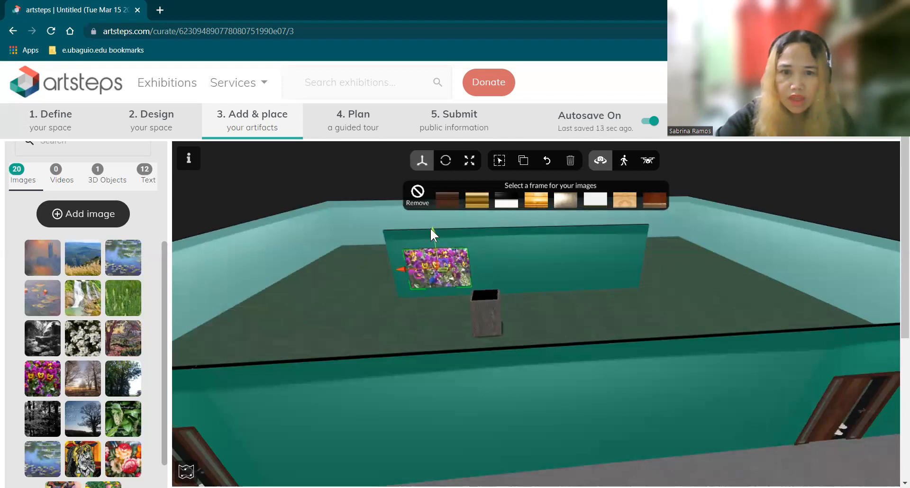
drag(434, 231, 434, 229)
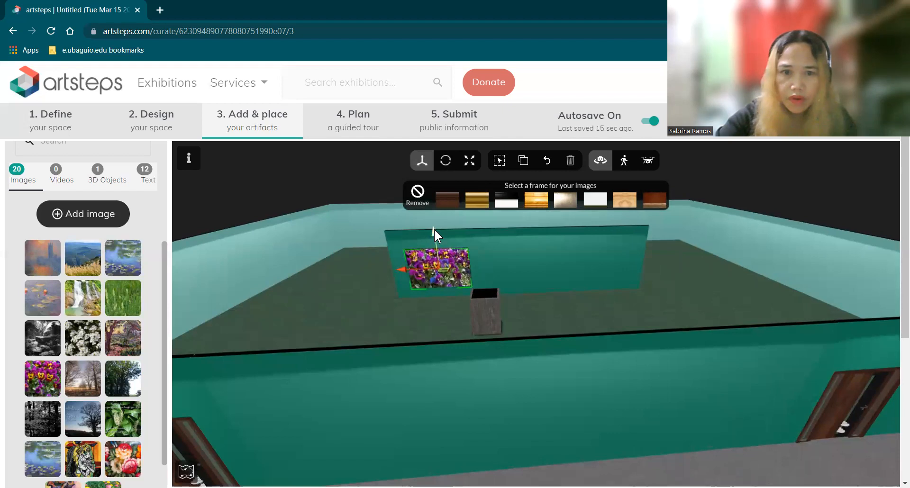
click(576, 306)
drag(596, 289, 630, 337)
drag(667, 348, 677, 358)
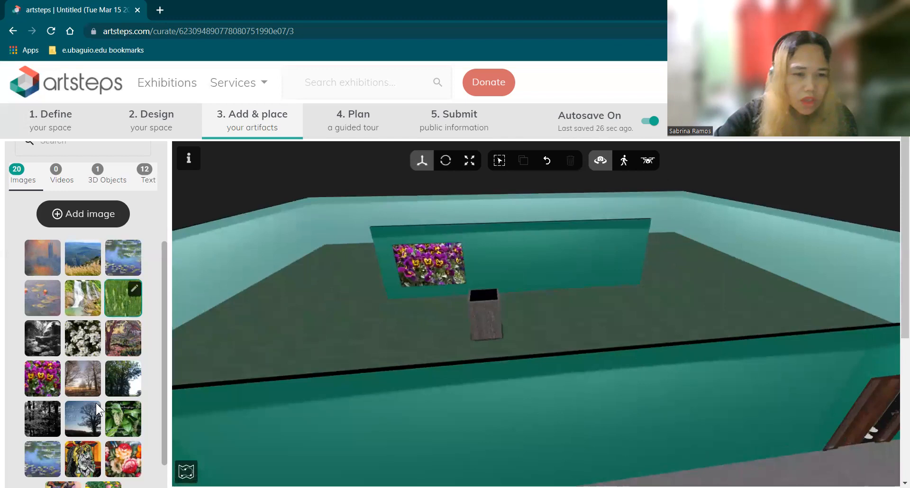
Hang the floral bouquet painting right of the pansies and enlarge it
drag(116, 463, 593, 260)
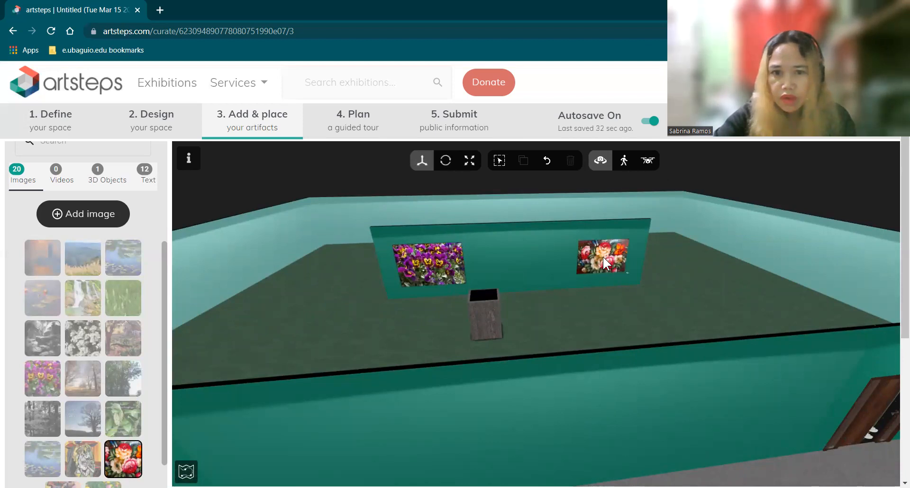
click(629, 266)
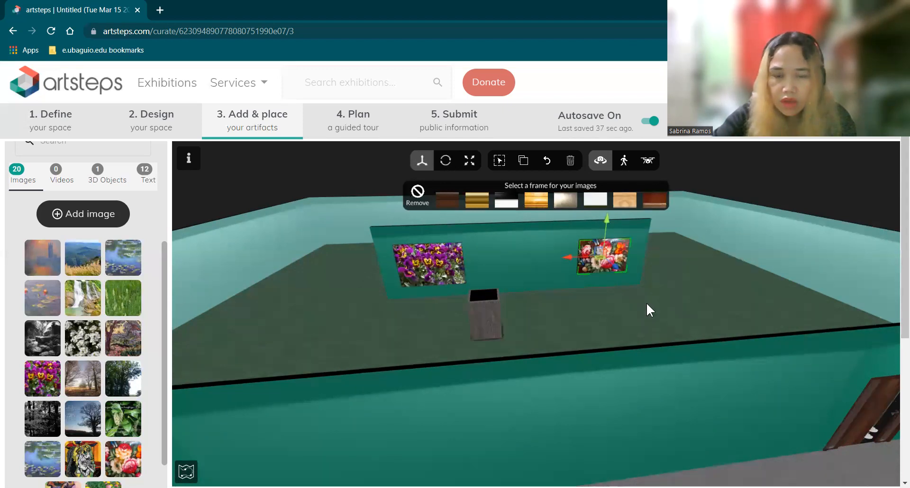
drag(701, 421, 715, 377)
scroll(714, 376, up, 1)
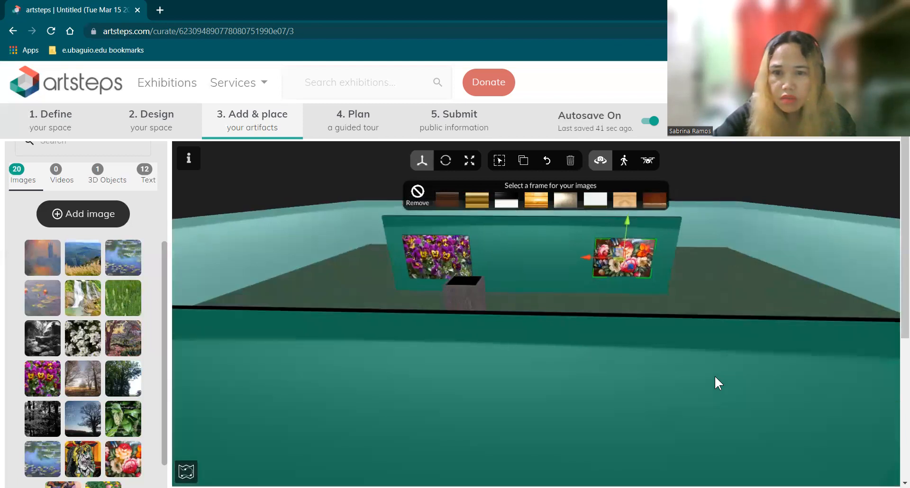
scroll(723, 392, up, 1)
drag(723, 400, 705, 354)
scroll(707, 361, up, 2)
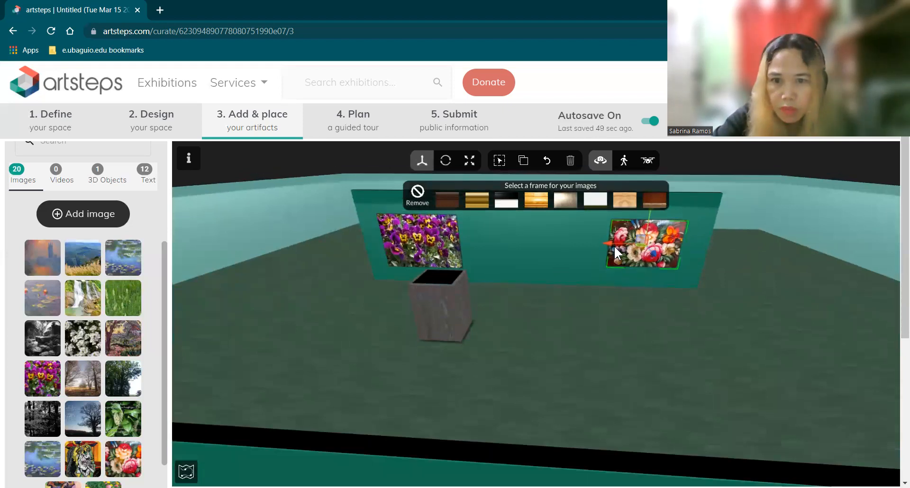
click(469, 161)
drag(610, 243, 603, 243)
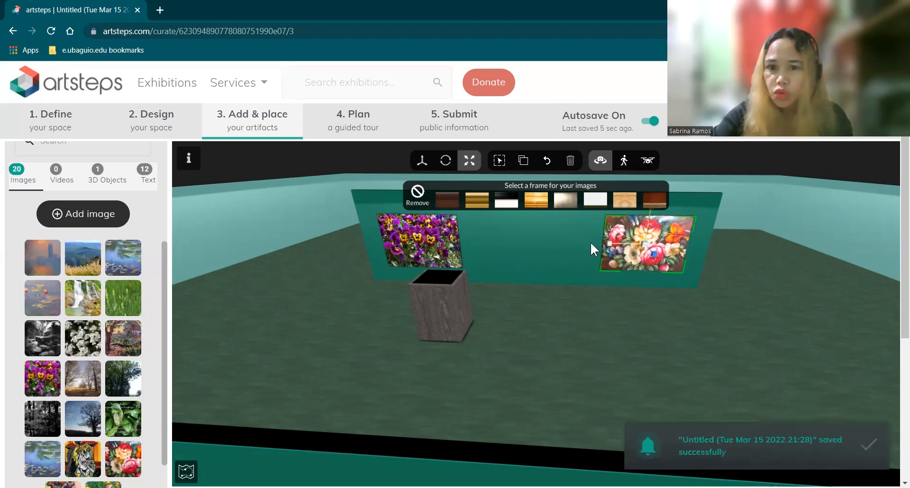
Give both the floral painting and the pansy picture gold frames
click(535, 199)
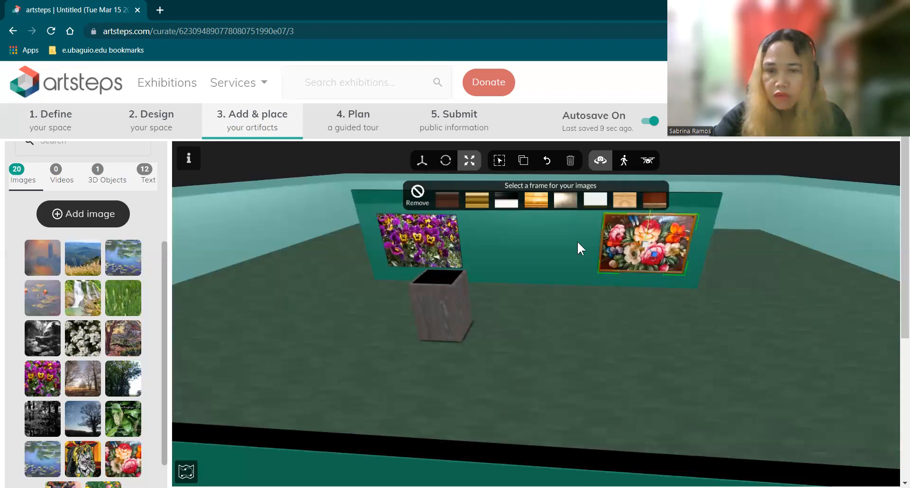
click(536, 201)
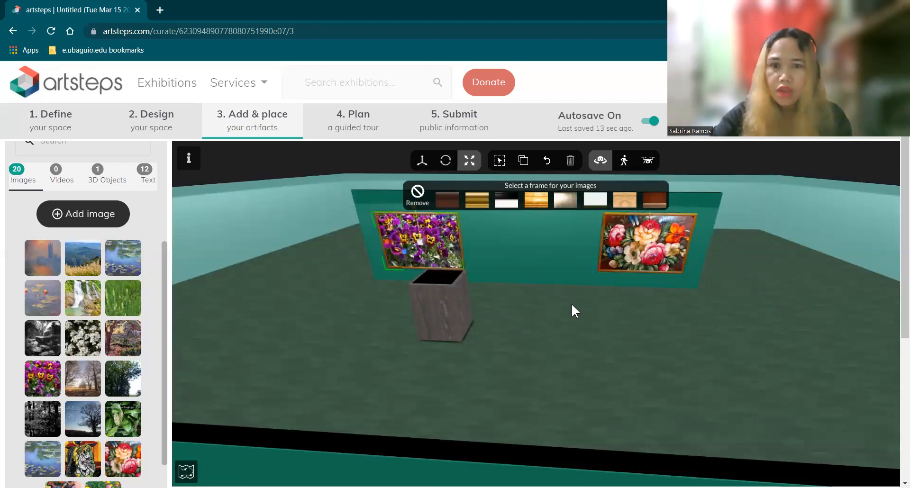
click(542, 344)
mouse_move(544, 336)
mouse_down()
mouse_move(571, 346)
mouse_move(544, 350)
mouse_move(646, 347)
mouse_up()
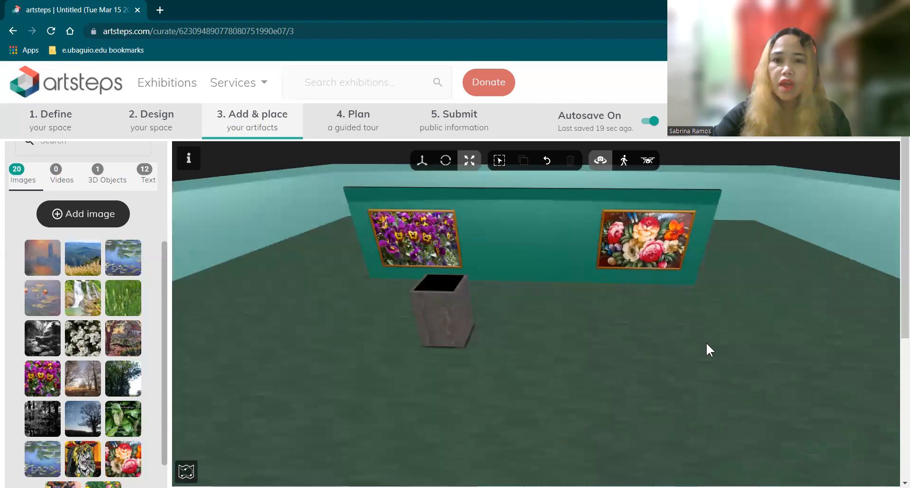
drag(706, 350, 616, 402)
drag(491, 343, 425, 310)
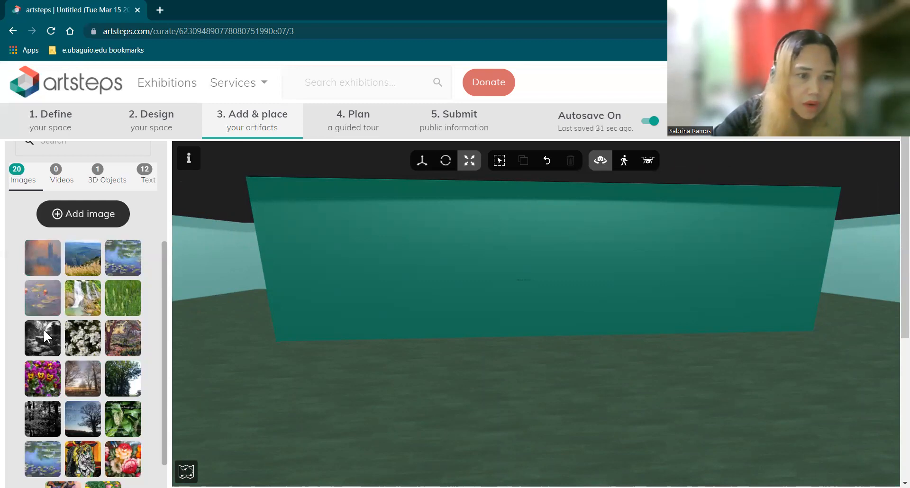
Place the lily-pond painting on the bare wall face, enlarge it substantially, and lower it slightly
click(340, 249)
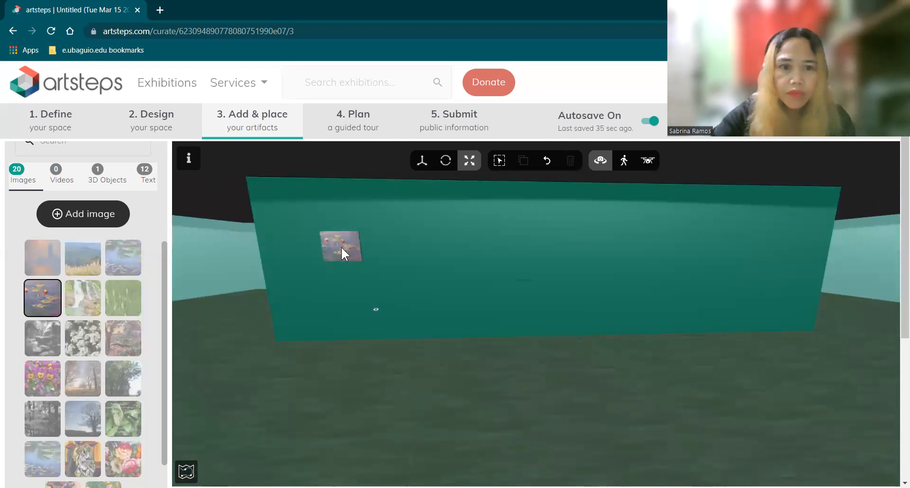
click(339, 247)
drag(284, 251, 260, 265)
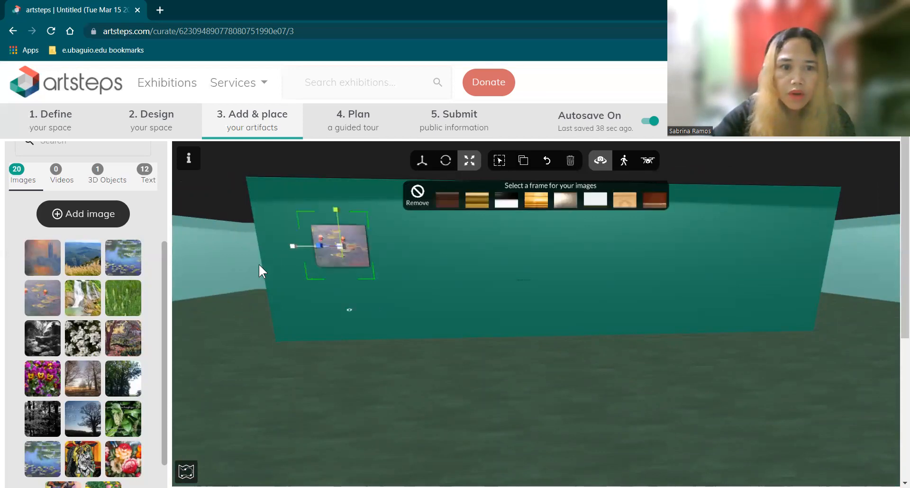
drag(225, 310, 212, 328)
drag(173, 362, 127, 388)
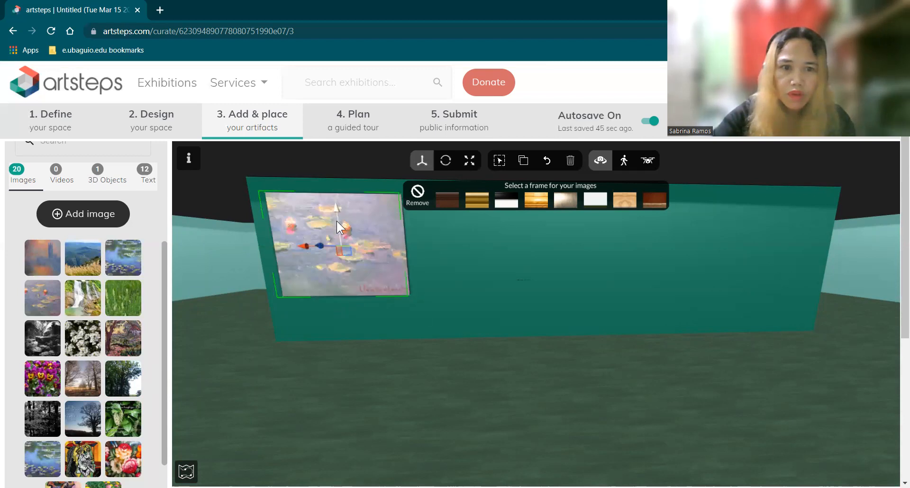
drag(336, 221, 365, 315)
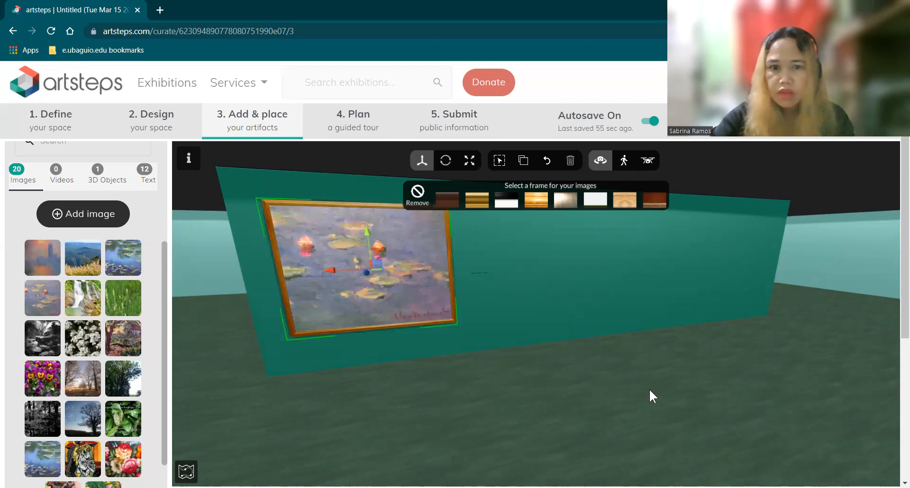
click(621, 397)
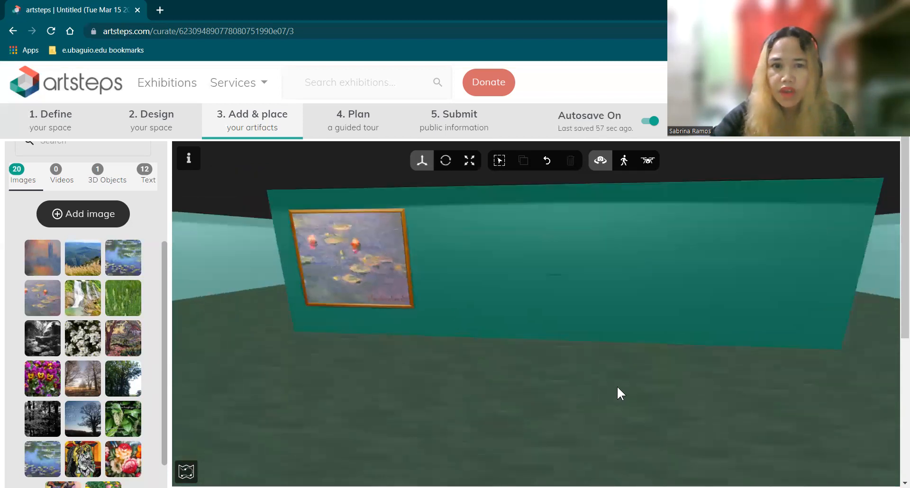
drag(617, 383, 616, 377)
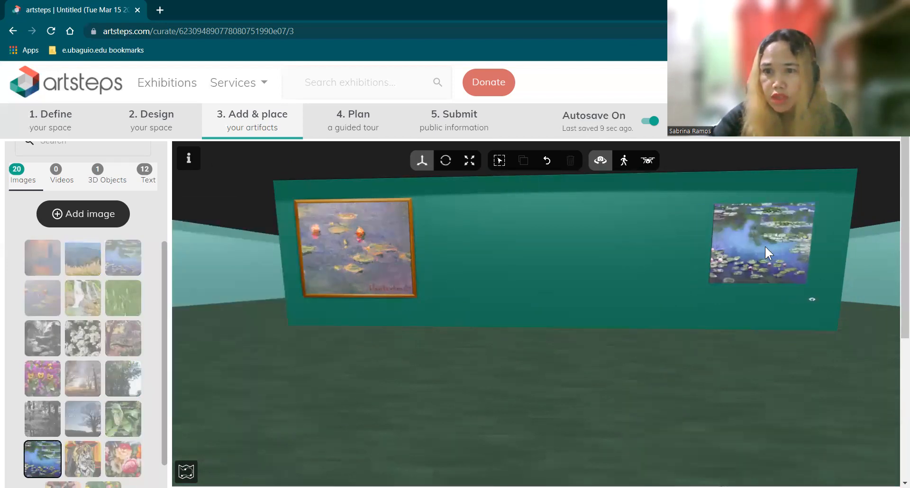
Place the water-lily picture at the wall's right and shift the lily-pond painting rightward
click(759, 248)
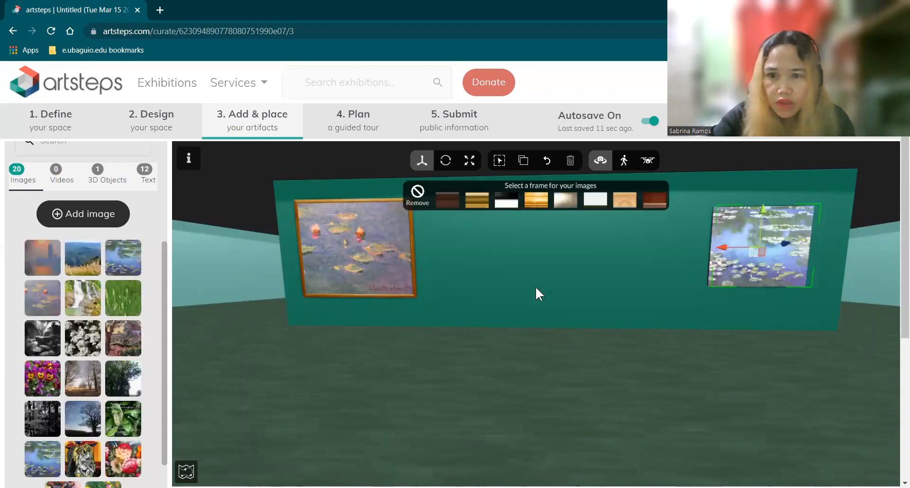
click(380, 269)
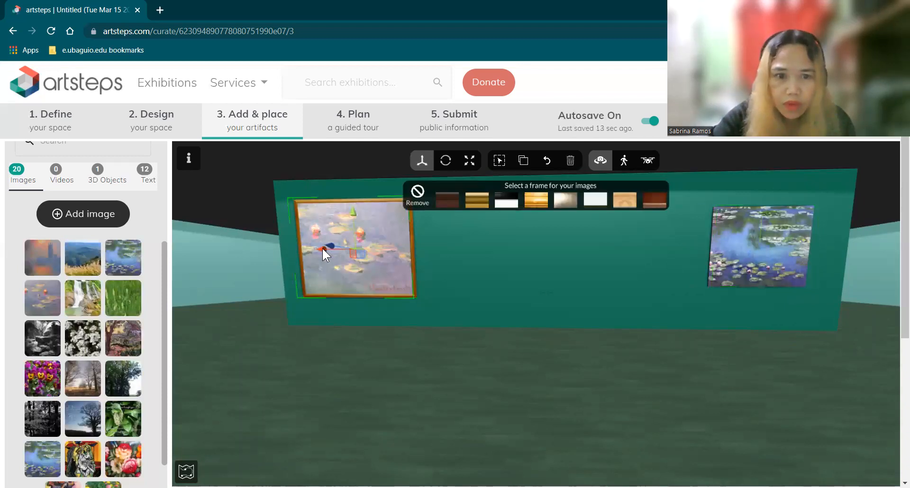
drag(354, 248, 376, 255)
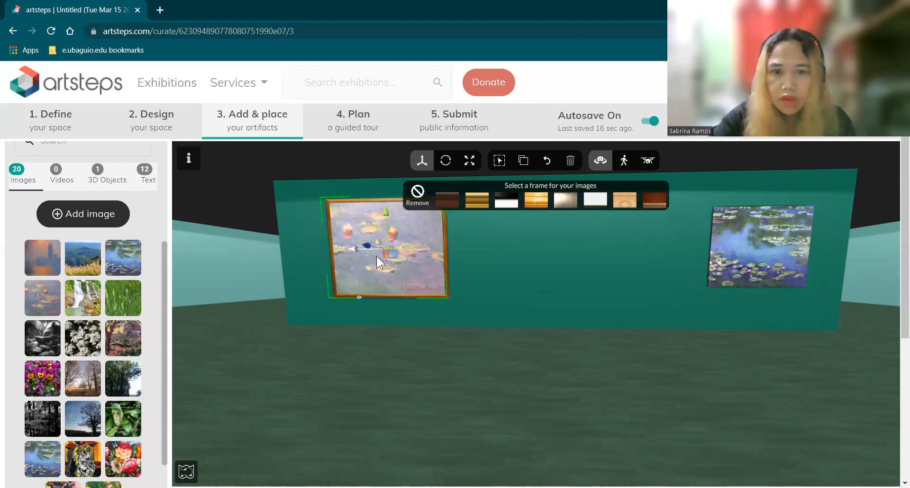
click(576, 271)
Enlarge the right water-lily picture, nudge it left, and give it a gold frame
click(744, 242)
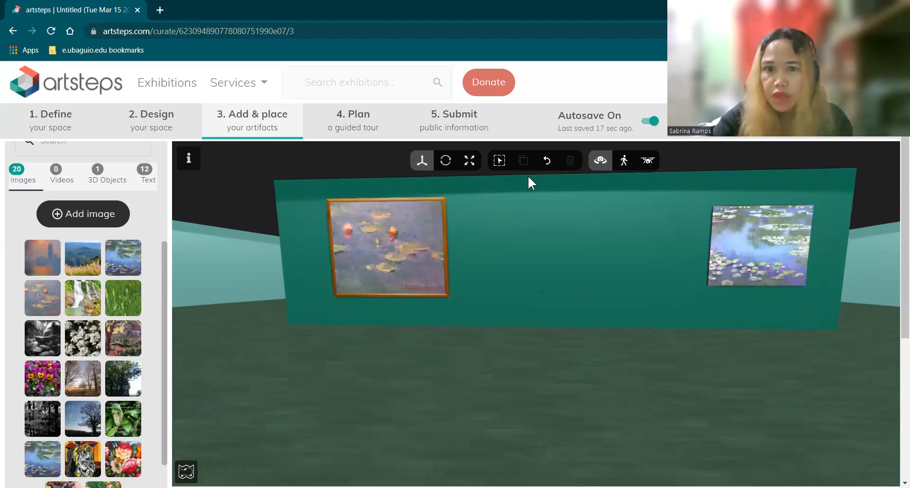
click(468, 162)
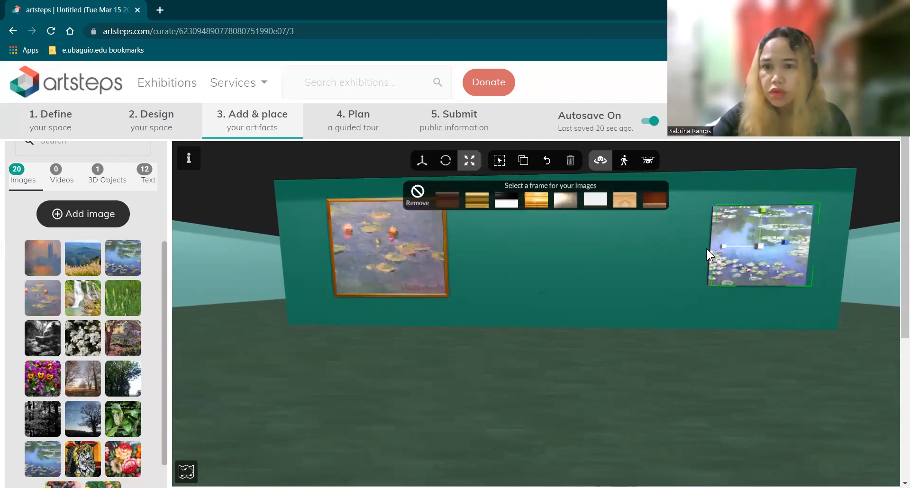
mouse_move(705, 249)
mouse_down()
mouse_move(725, 250)
mouse_move(704, 259)
mouse_up()
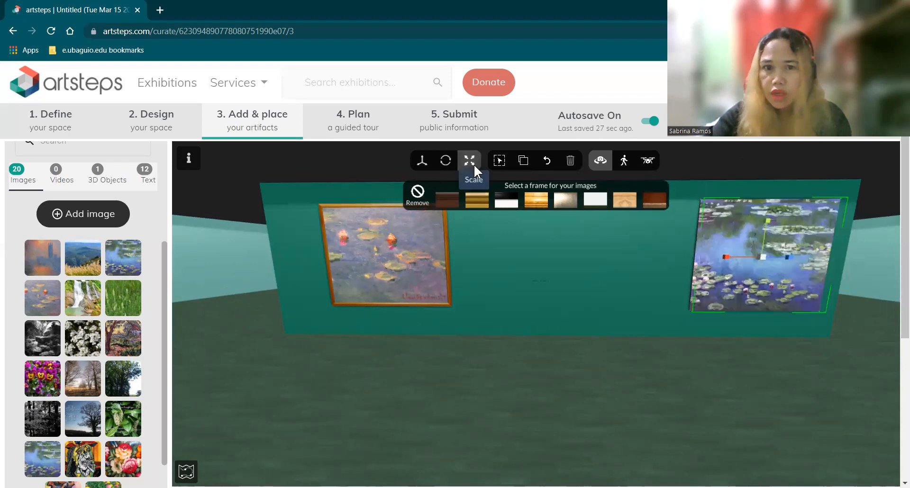
click(422, 165)
drag(722, 254, 707, 259)
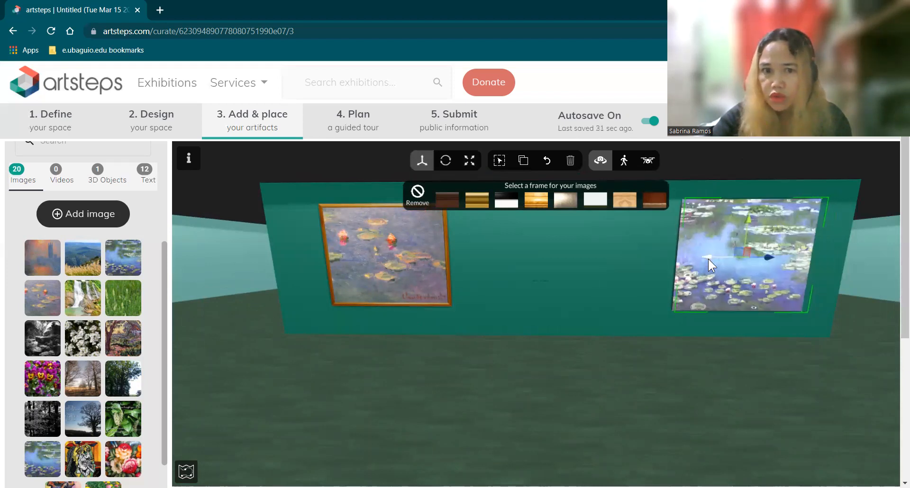
click(538, 202)
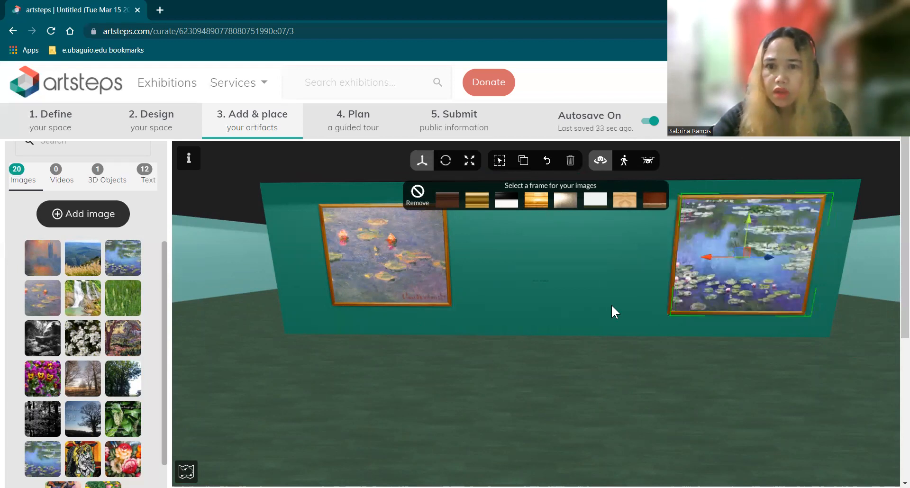
click(672, 373)
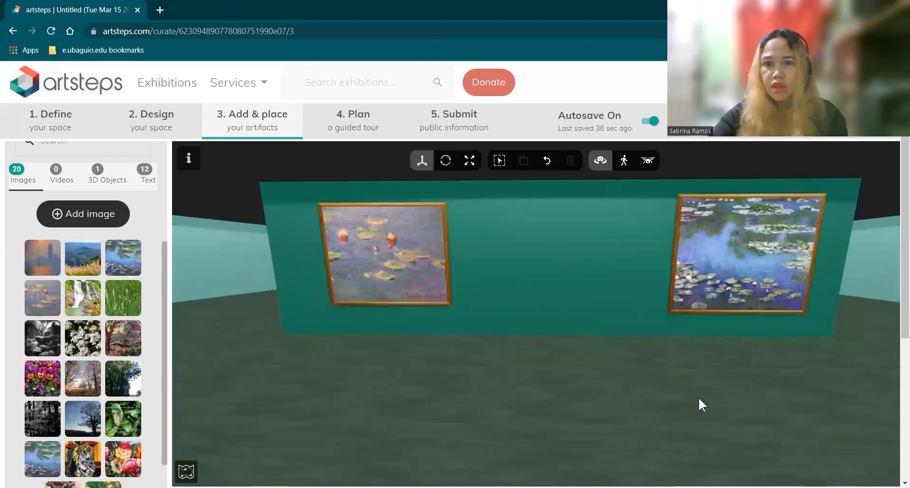
Shrink the right water-lily picture slightly
scroll(745, 350, down, 1)
scroll(848, 242, down, 1)
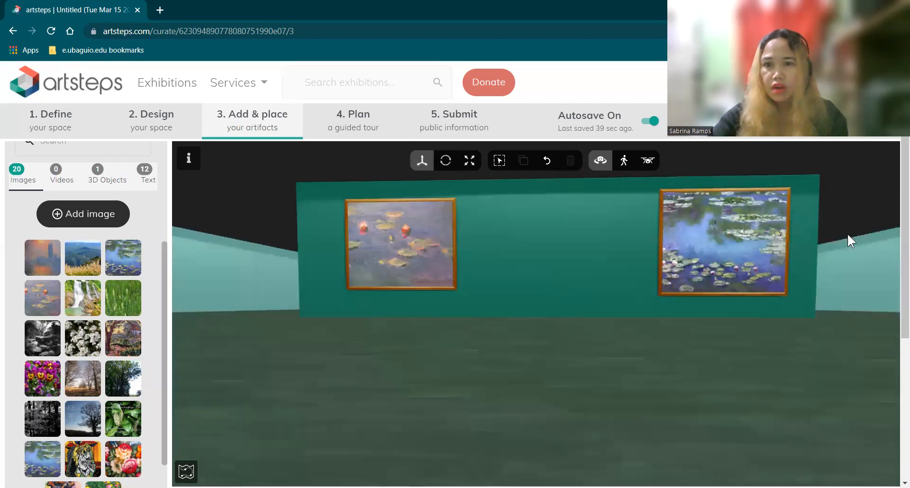
click(728, 246)
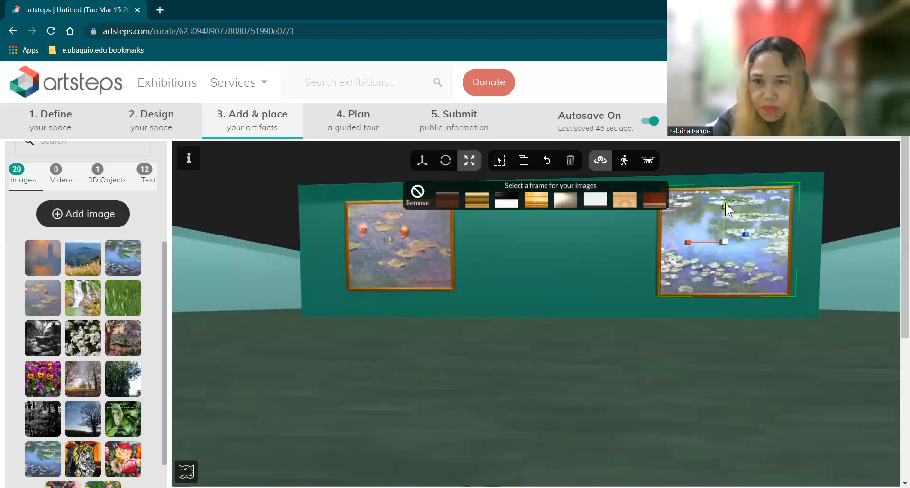
drag(725, 206, 694, 243)
click(703, 351)
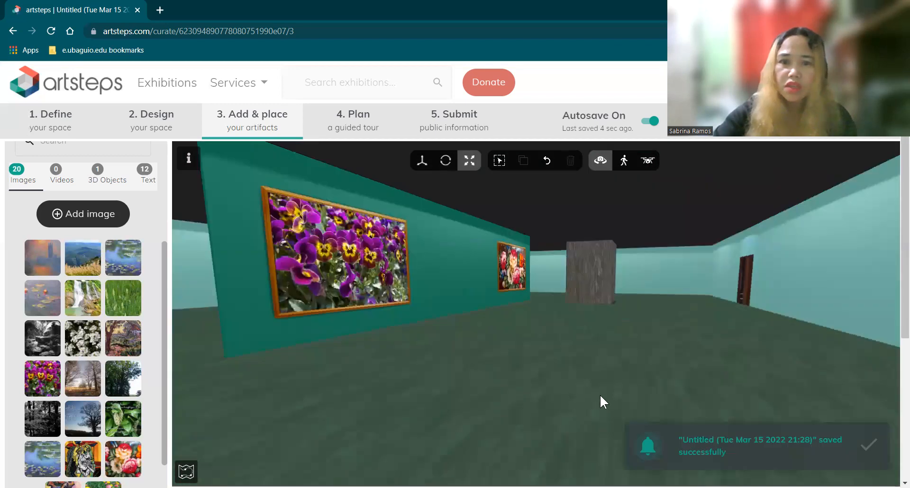
drag(599, 394, 516, 264)
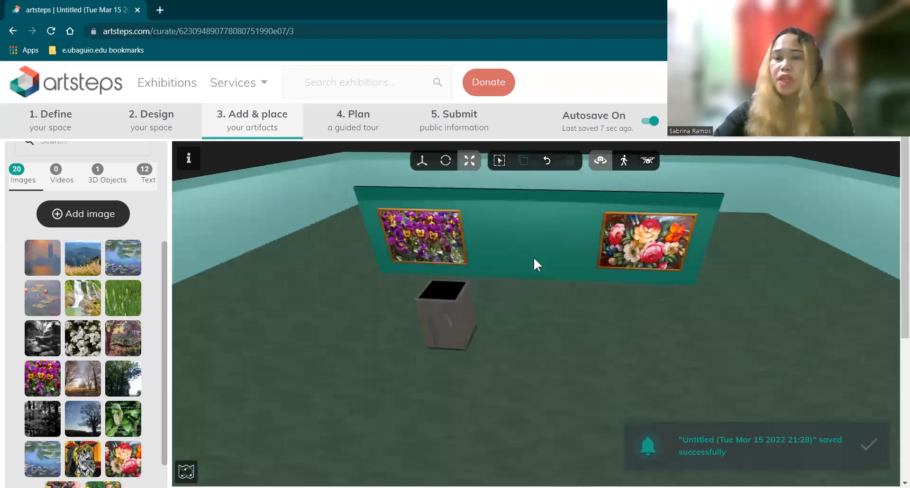
mouse_move(488, 351)
mouse_down()
mouse_move(522, 335)
mouse_move(497, 341)
mouse_up()
mouse_move(574, 368)
mouse_down()
mouse_move(646, 347)
mouse_move(587, 371)
mouse_up()
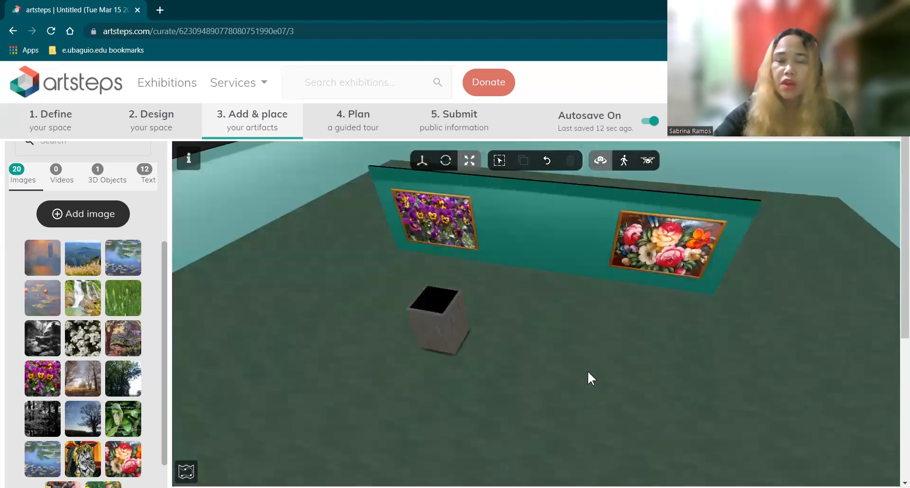
mouse_move(522, 349)
mouse_down()
mouse_move(529, 331)
mouse_move(516, 319)
mouse_move(533, 319)
mouse_move(520, 319)
mouse_move(563, 350)
mouse_up()
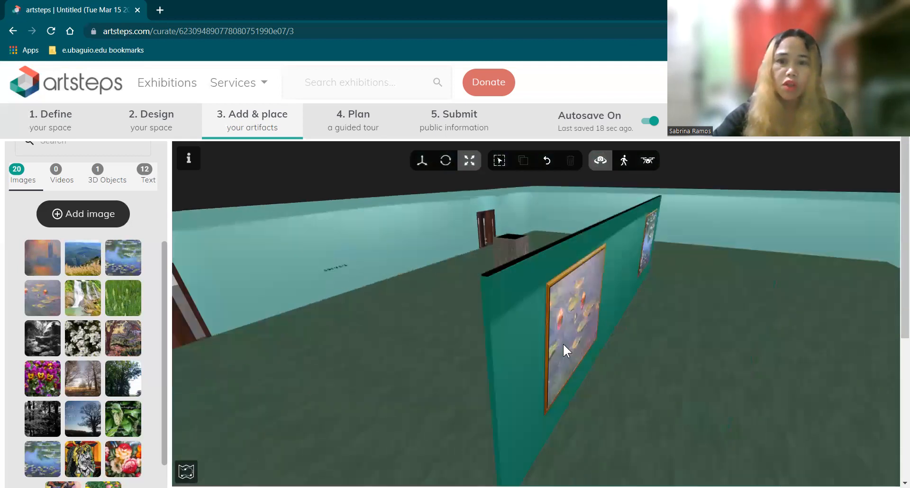
Place the white-flowers image at the centre of the teal wall and view its details
drag(646, 349, 431, 332)
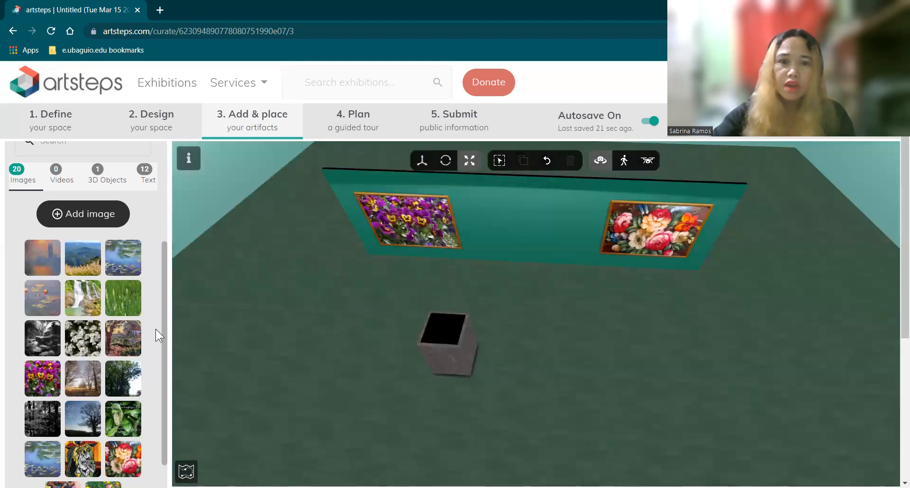
click(123, 338)
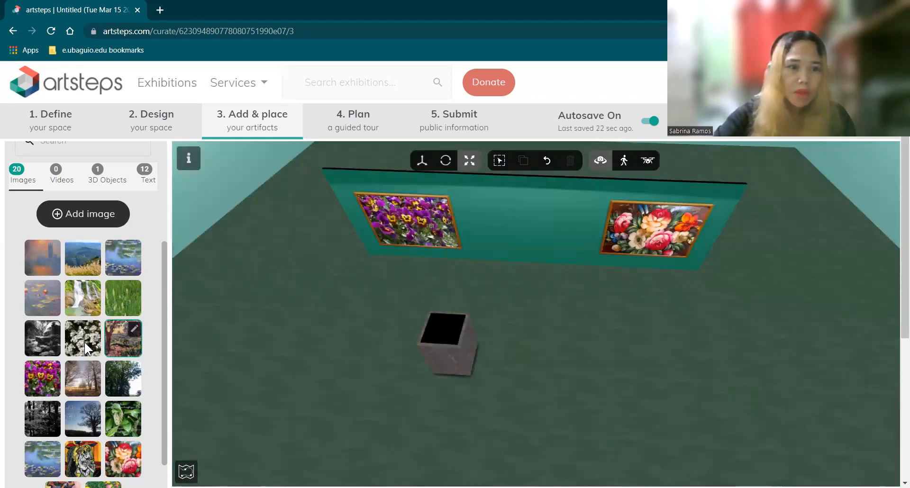
click(527, 233)
double_click(526, 256)
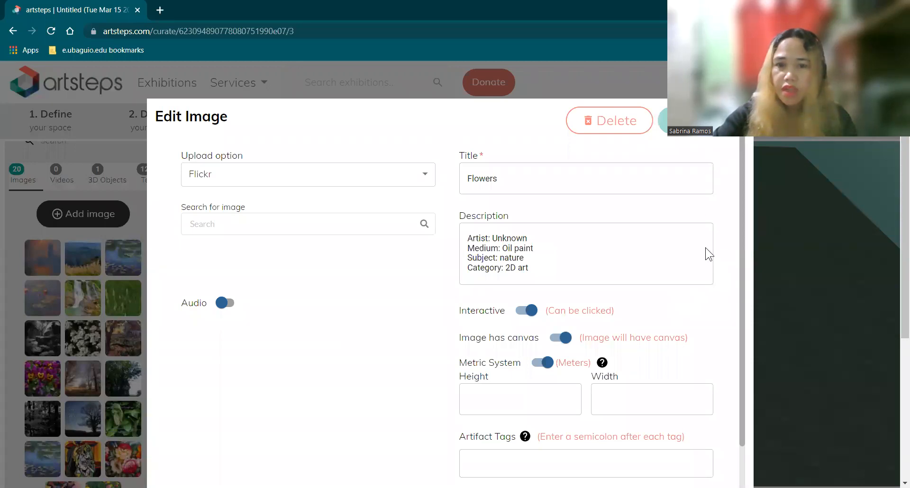
key(Escape)
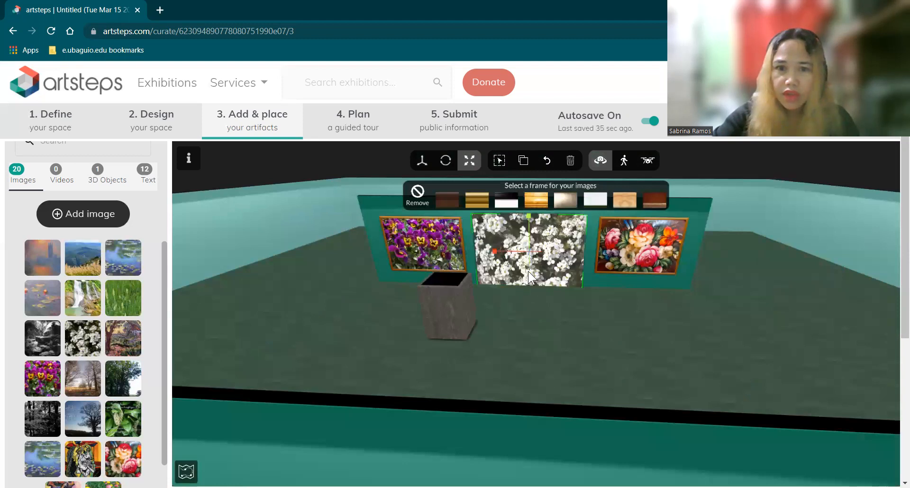
Reposition the white-flowers image, shrink it, and raise it level with the neighbouring paintings
click(423, 161)
drag(527, 263, 523, 276)
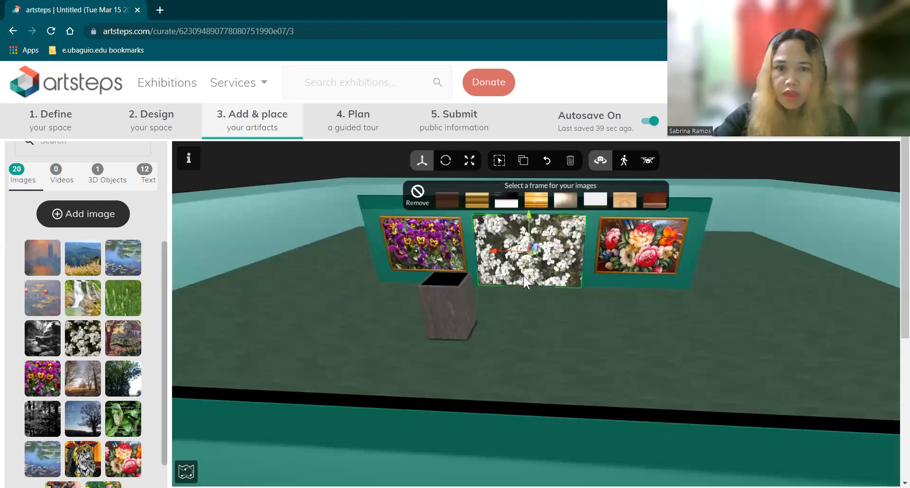
click(598, 350)
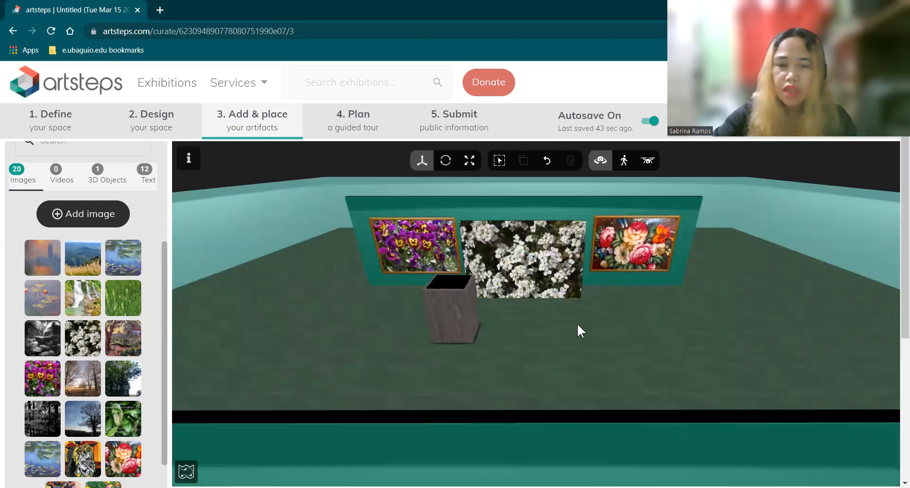
click(521, 269)
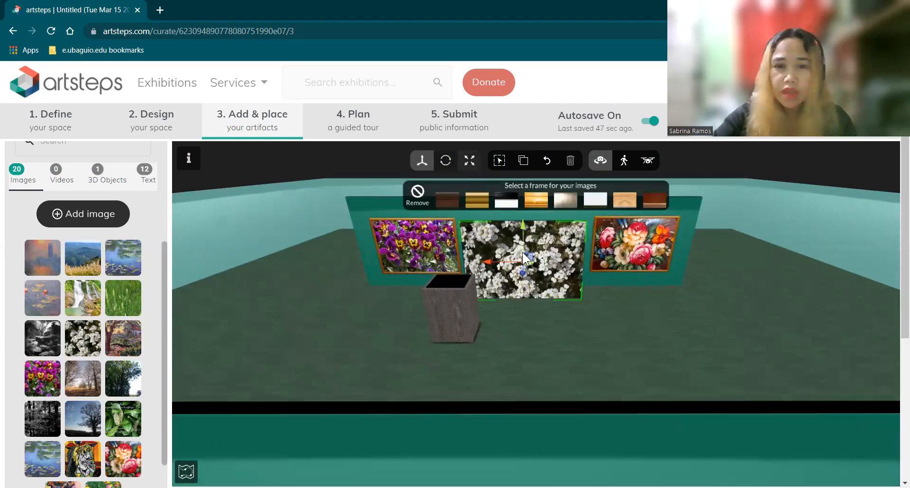
key(r)
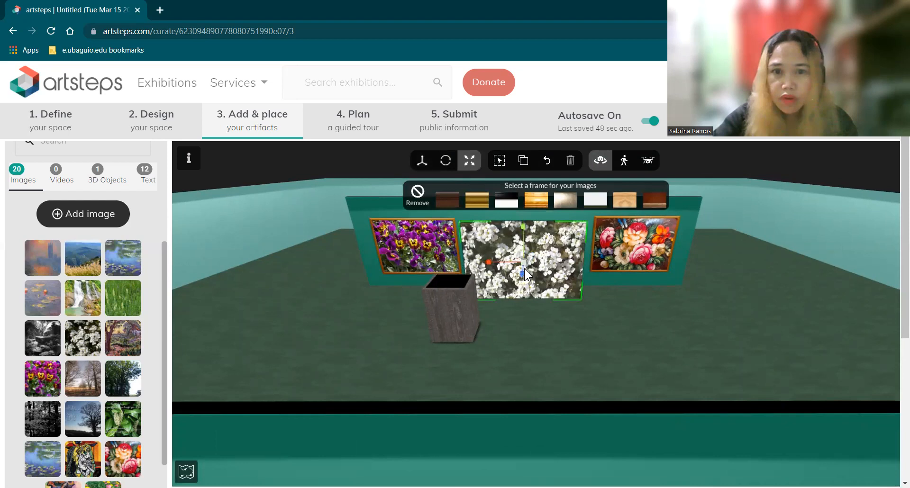
drag(524, 268, 546, 265)
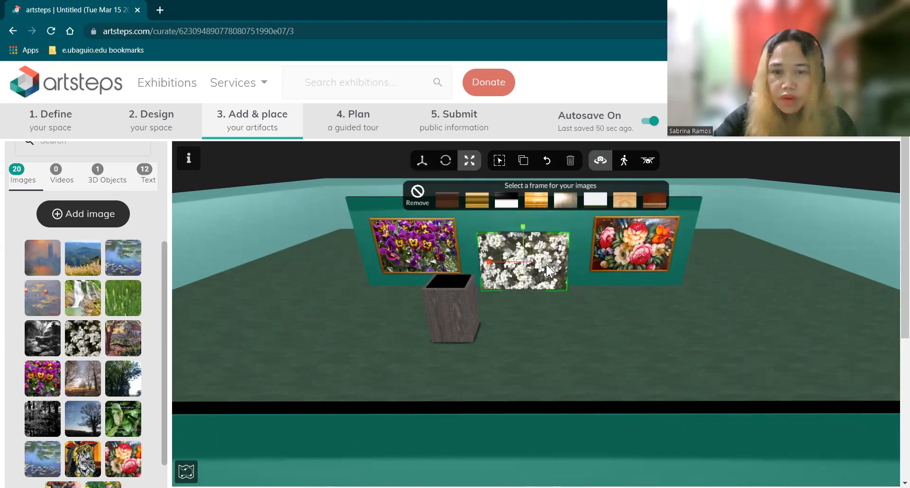
click(422, 161)
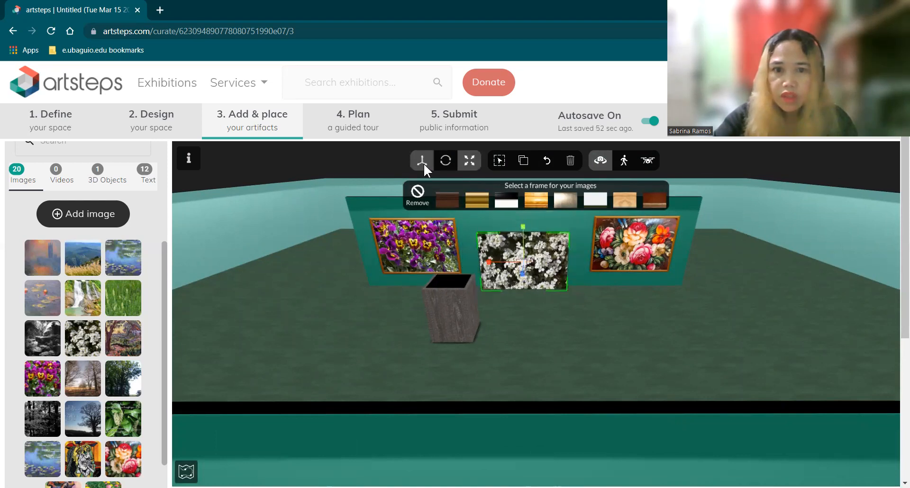
drag(522, 223, 519, 208)
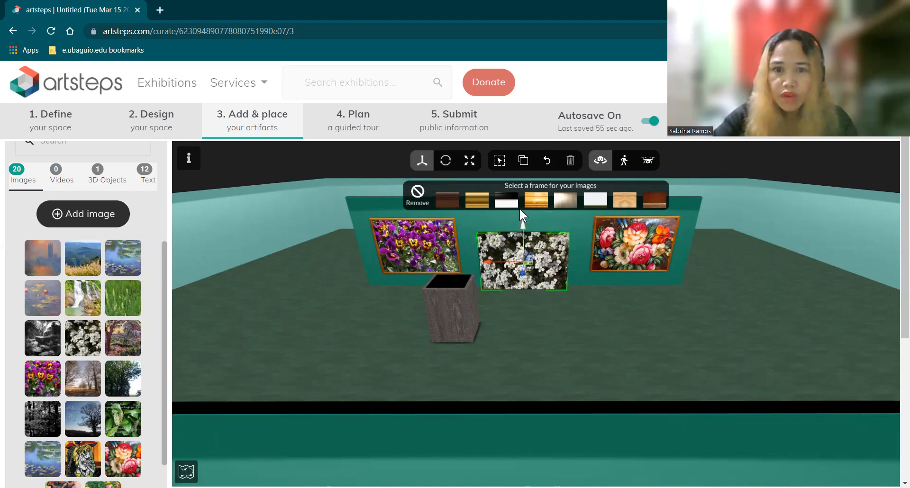
click(532, 325)
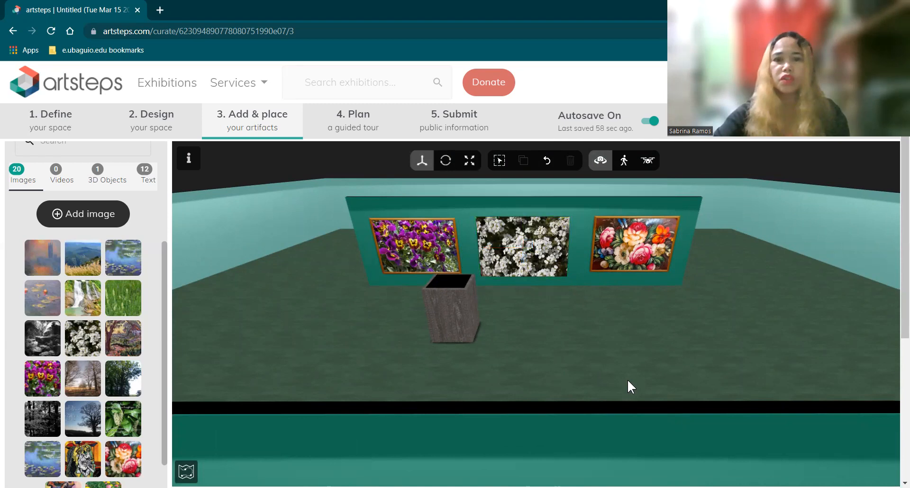
drag(672, 354, 678, 347)
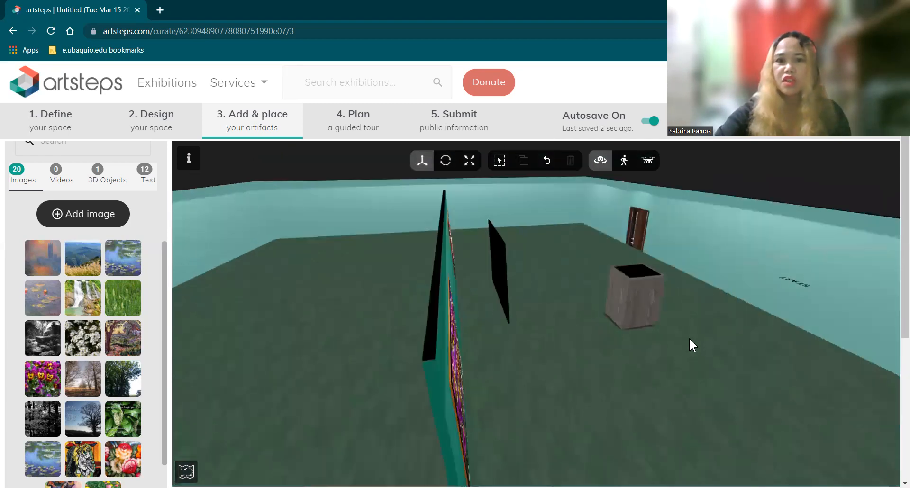
Select the white-flowers picture in the wall's centre and delete it
drag(675, 351, 690, 340)
drag(607, 371, 536, 258)
click(535, 257)
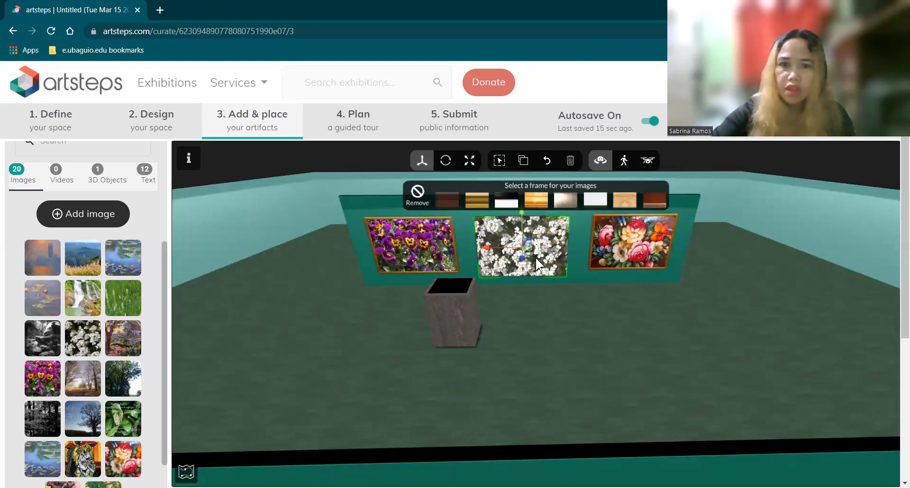
key(Delete)
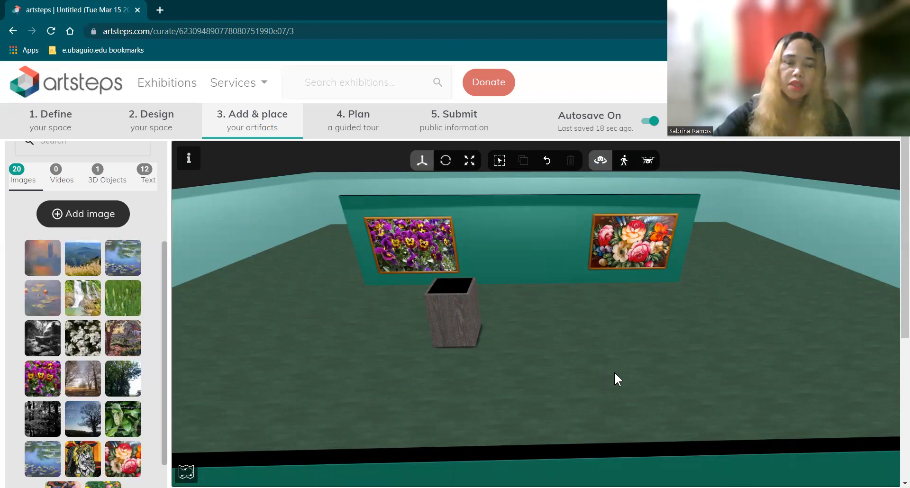
drag(669, 369, 578, 412)
drag(442, 389, 410, 360)
drag(379, 390, 365, 379)
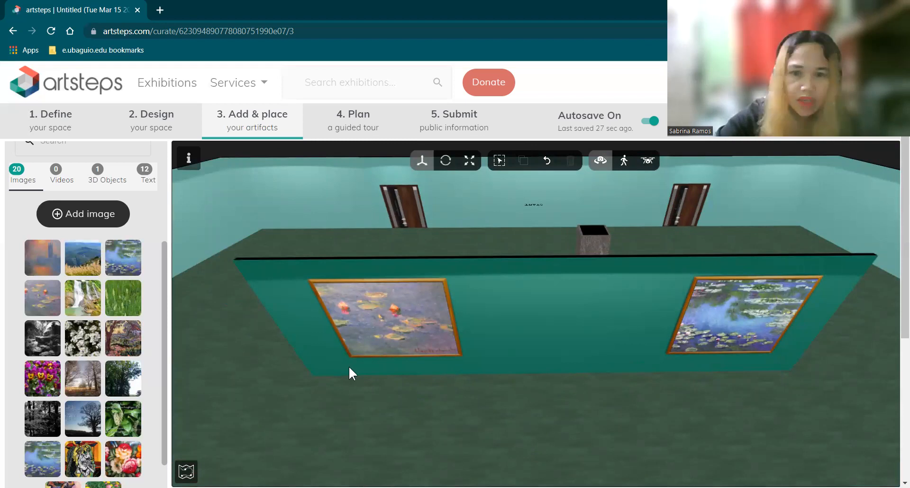
Place the mountain landscape image on the back wall, shifted right of its first spot
mouse_move(674, 432)
mouse_down()
mouse_move(563, 399)
mouse_move(582, 373)
mouse_move(728, 346)
mouse_move(648, 425)
mouse_up()
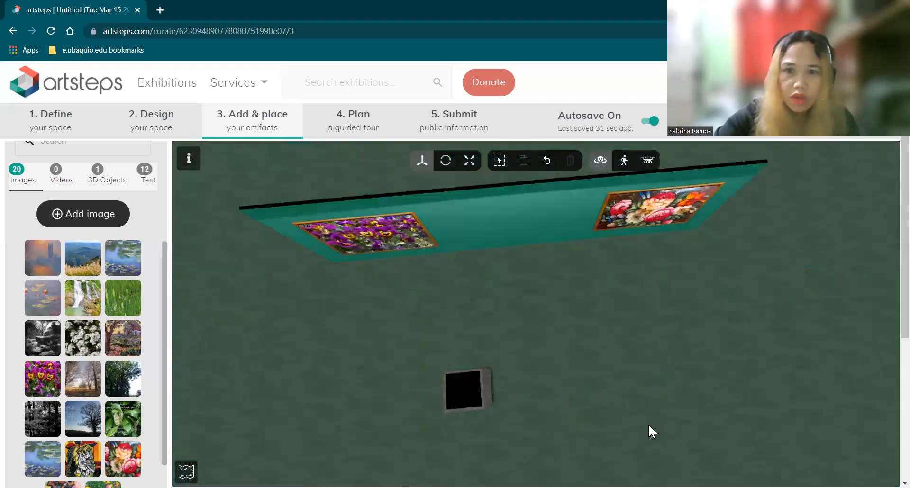
drag(506, 436, 508, 309)
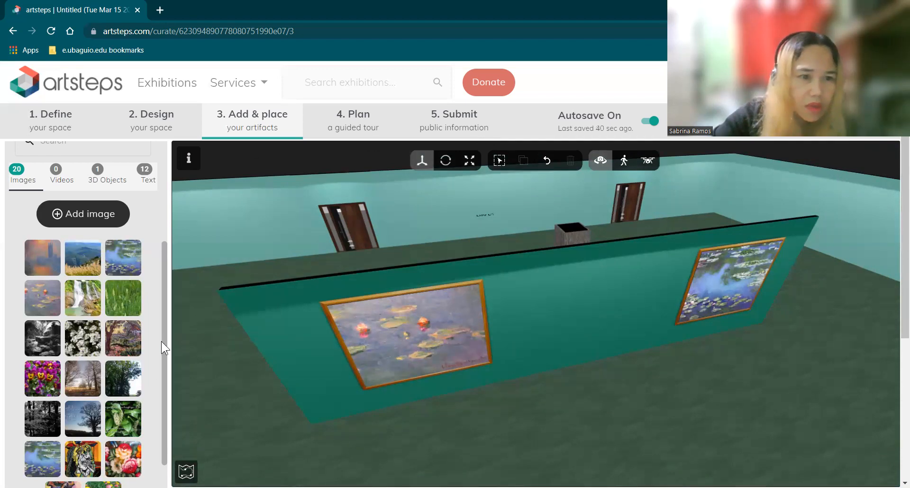
click(82, 259)
click(413, 205)
click(472, 210)
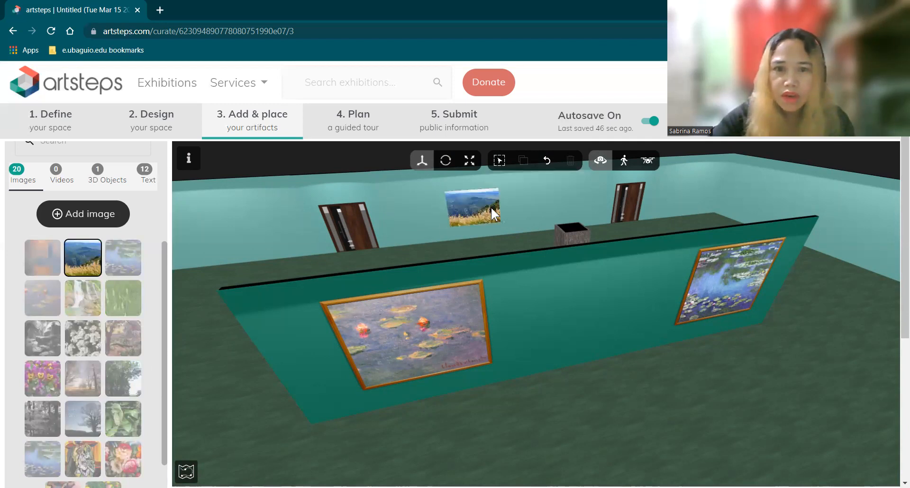
click(497, 208)
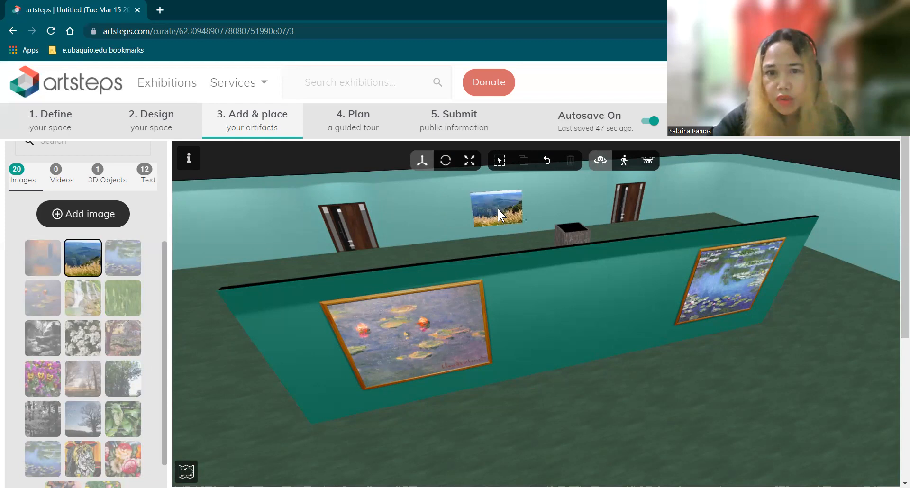
click(497, 208)
mouse_move(607, 405)
mouse_down()
mouse_move(602, 390)
mouse_move(619, 378)
mouse_move(614, 391)
mouse_move(514, 386)
mouse_move(497, 375)
mouse_up()
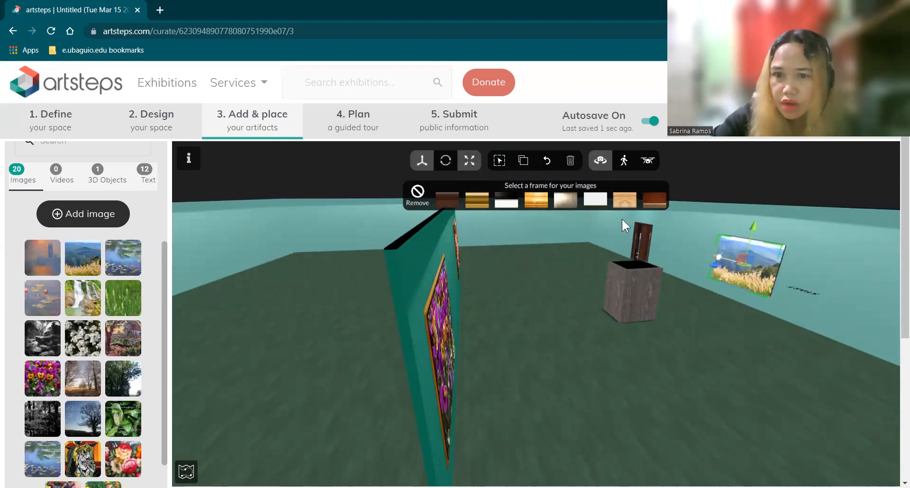
Enlarge the mountain landscape image on the back wall
click(469, 161)
mouse_move(765, 269)
mouse_down()
mouse_move(744, 261)
mouse_move(786, 258)
mouse_up()
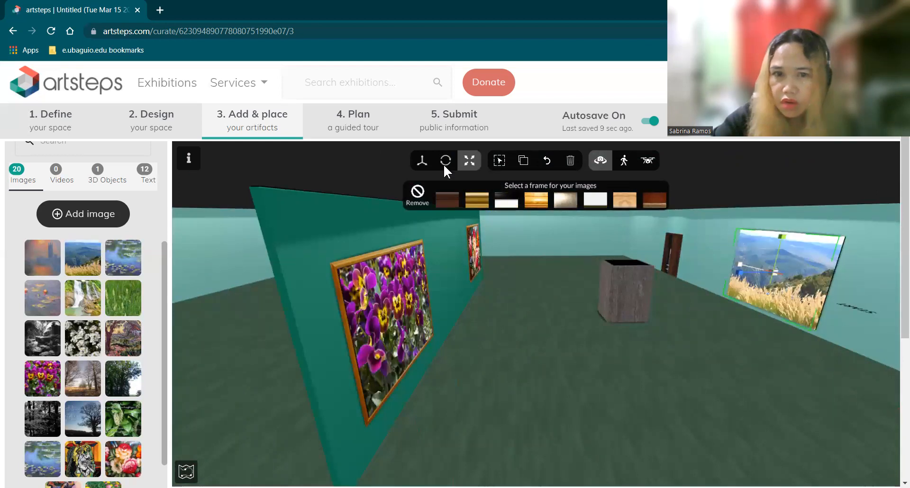
click(429, 164)
click(747, 247)
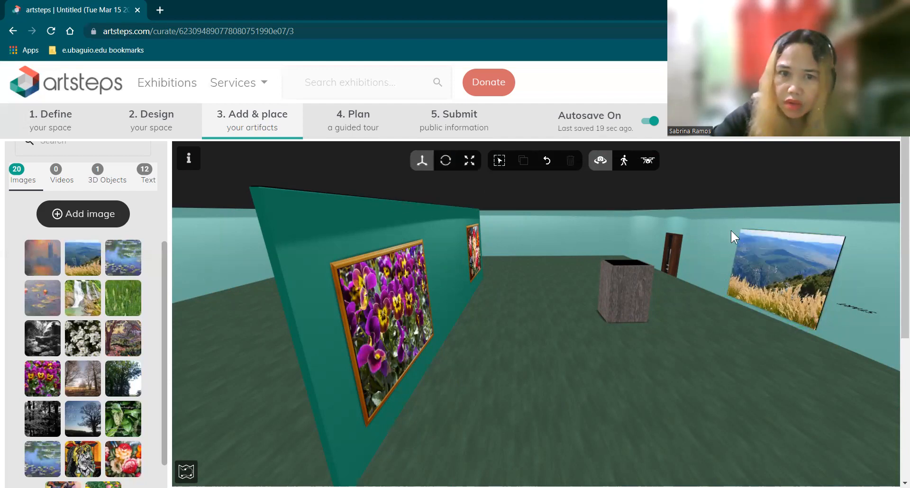
click(782, 236)
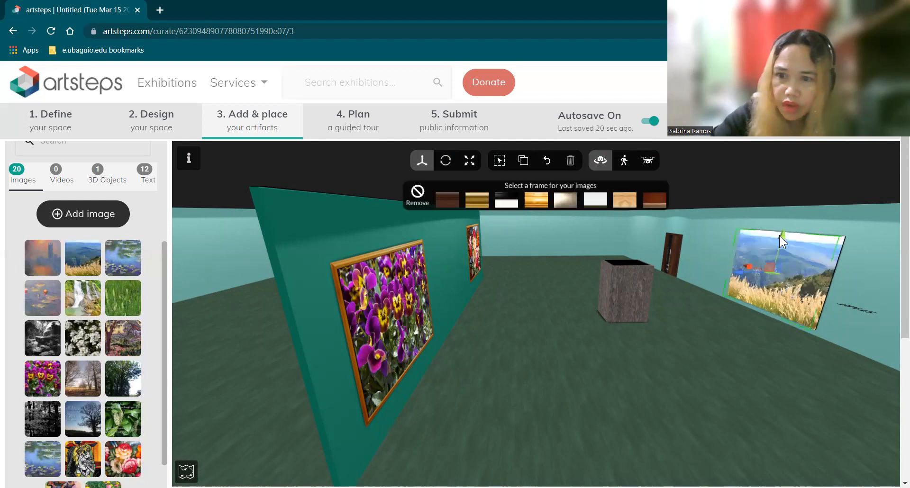
drag(780, 233, 777, 234)
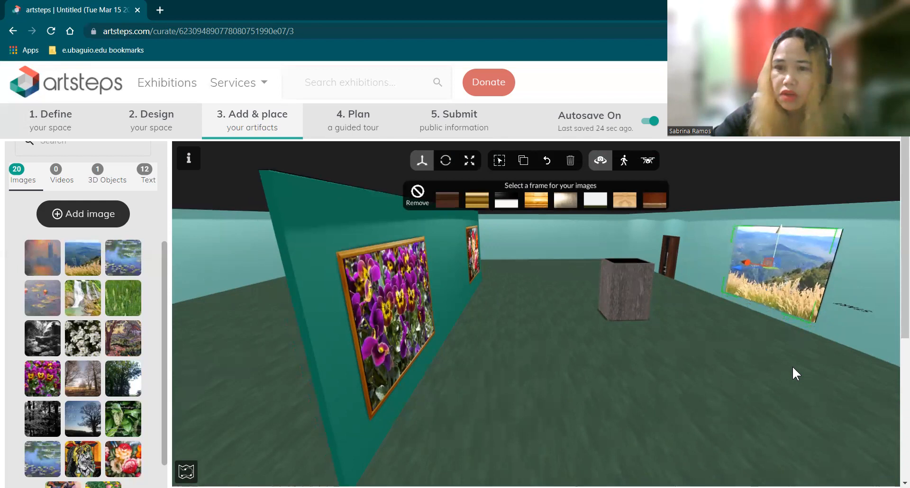
click(658, 383)
Nudge the landscape image slightly right and put a gold frame around it
mouse_move(720, 399)
mouse_down()
mouse_move(757, 412)
mouse_move(541, 215)
mouse_up()
click(542, 214)
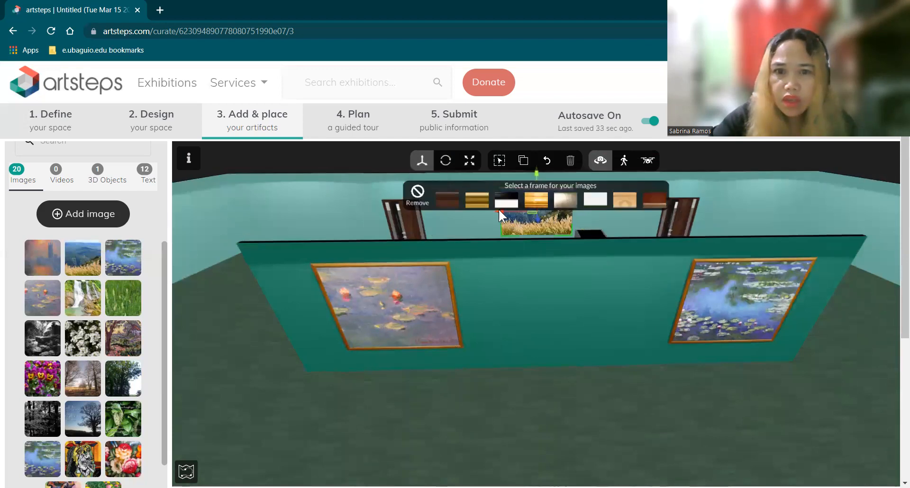
drag(504, 212, 511, 222)
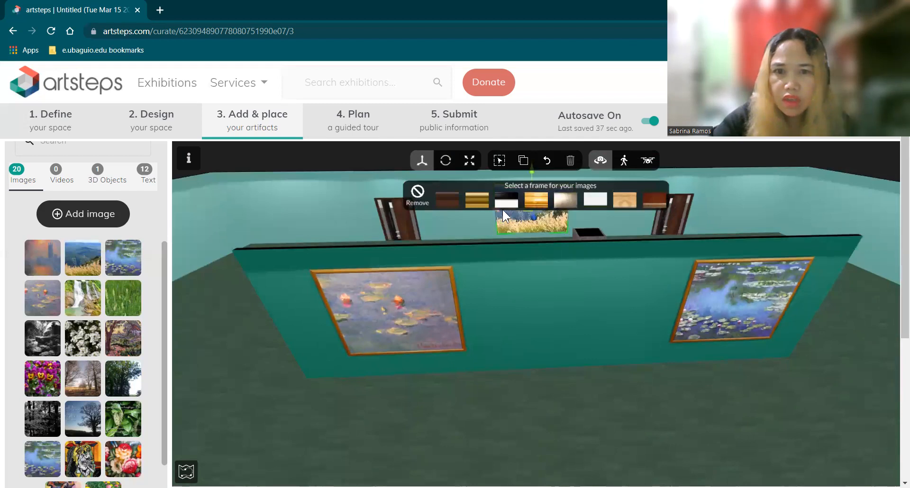
drag(503, 210, 509, 210)
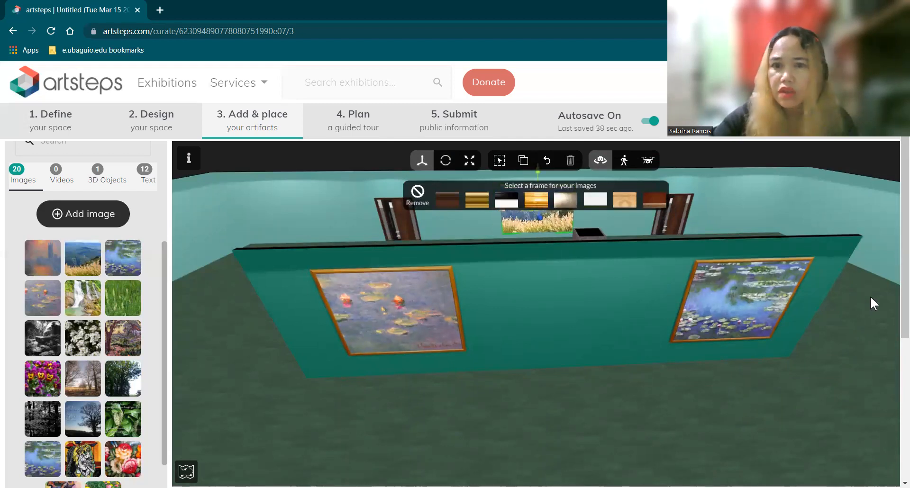
click(869, 296)
click(539, 211)
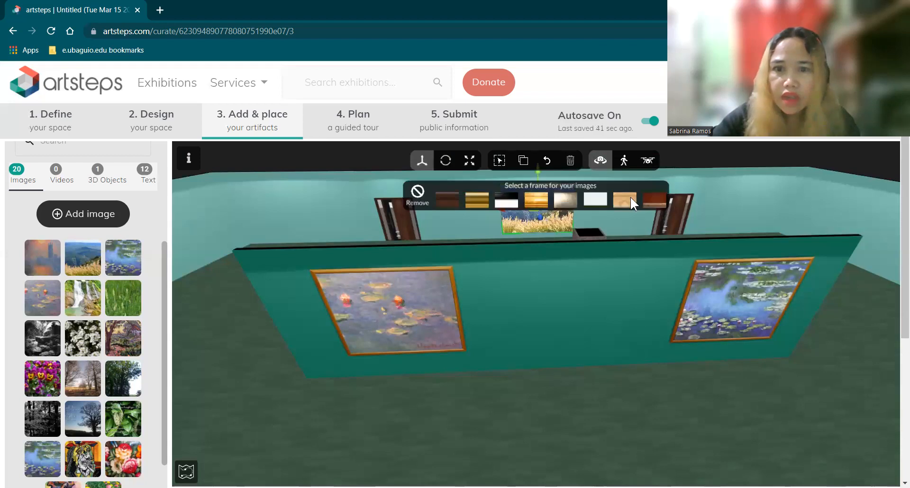
click(534, 198)
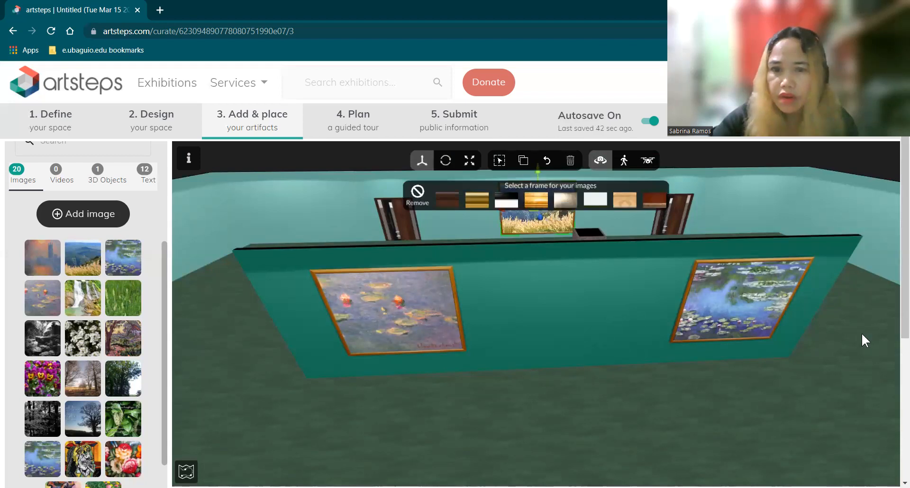
click(862, 336)
mouse_move(829, 377)
mouse_down()
mouse_move(800, 395)
mouse_move(834, 378)
mouse_move(592, 311)
mouse_up()
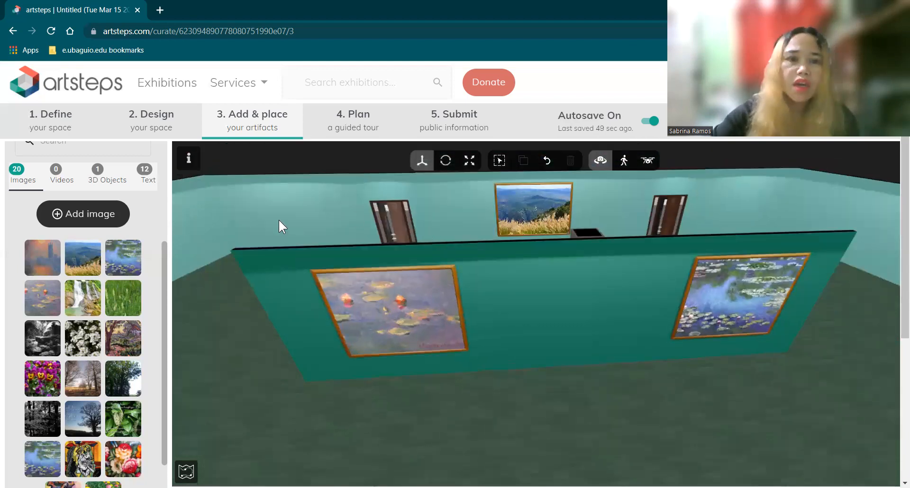
drag(382, 429, 385, 433)
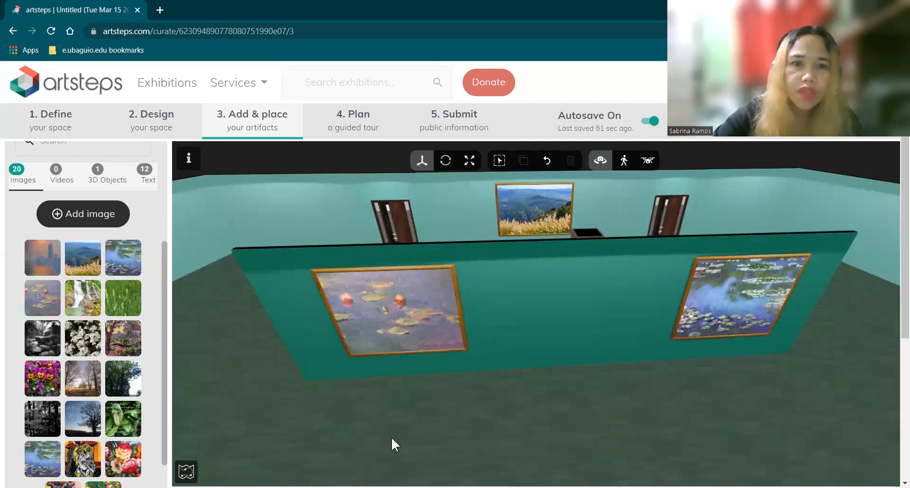
Hang the garden picture high on the back wall with a gold frame
scroll(392, 438, up, 2)
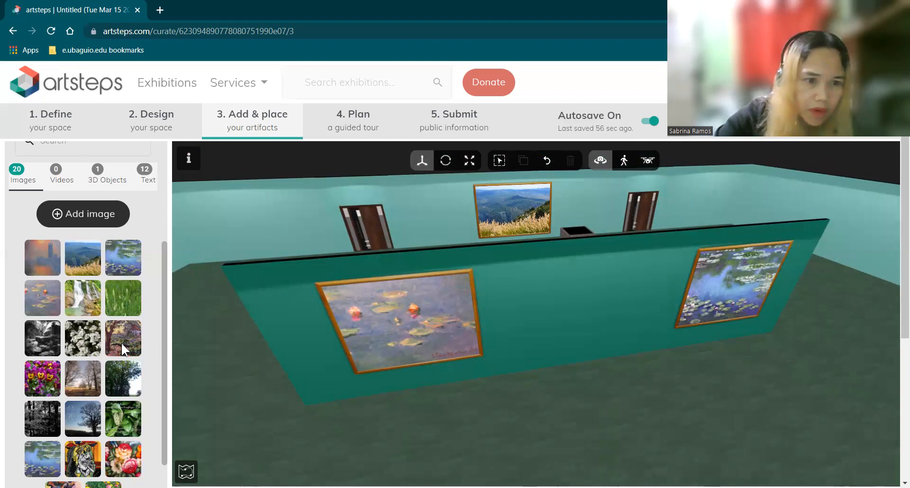
drag(117, 343, 240, 235)
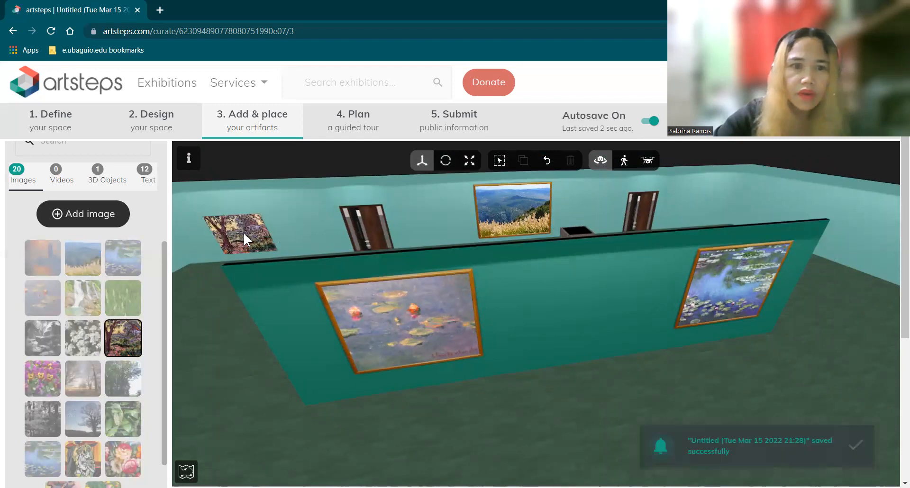
click(541, 199)
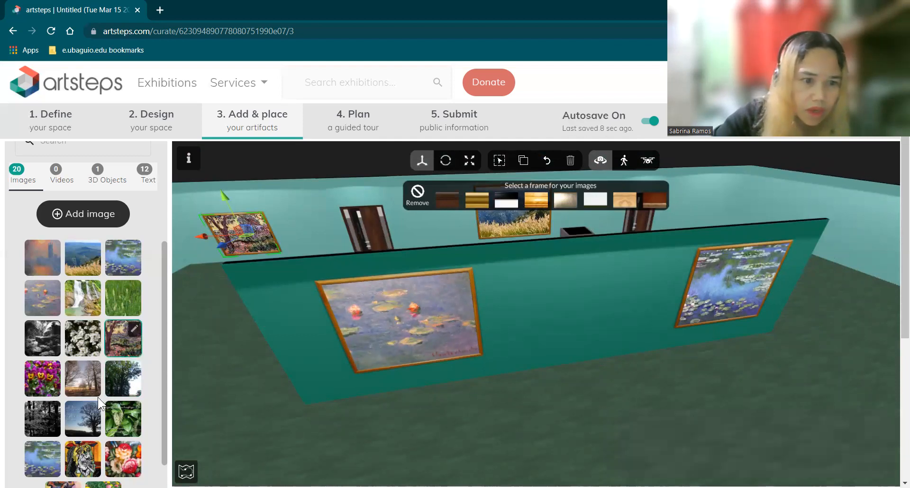
Try positioning the black-and-white trees image on a wall
click(132, 386)
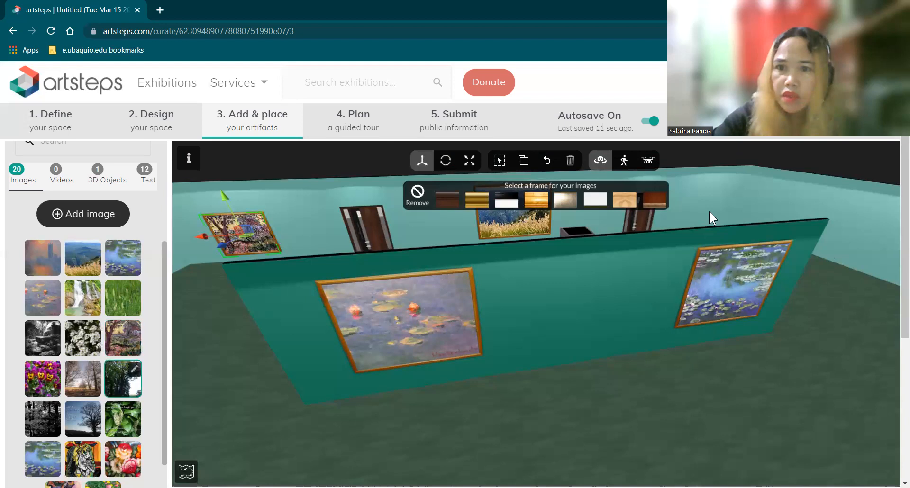
drag(124, 383, 57, 431)
drag(385, 378, 728, 200)
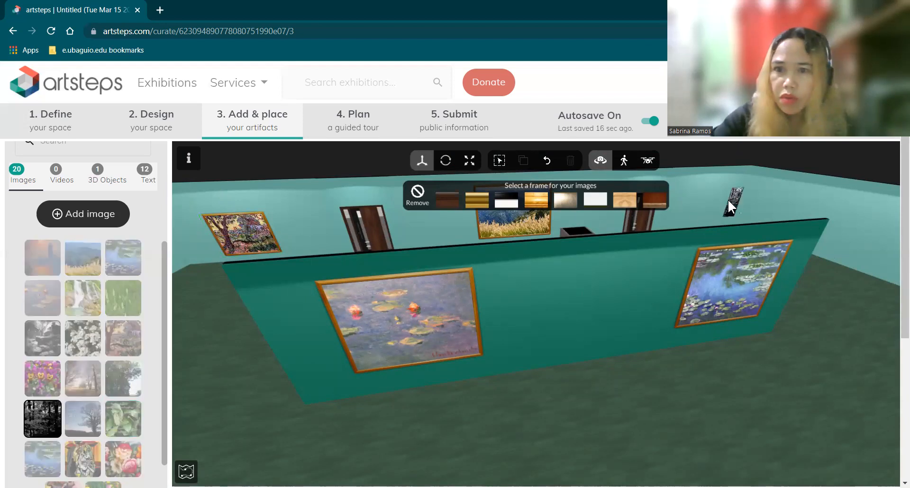
Drop the tree image and hang the green grass picture at the back wall's right end
click(42, 416)
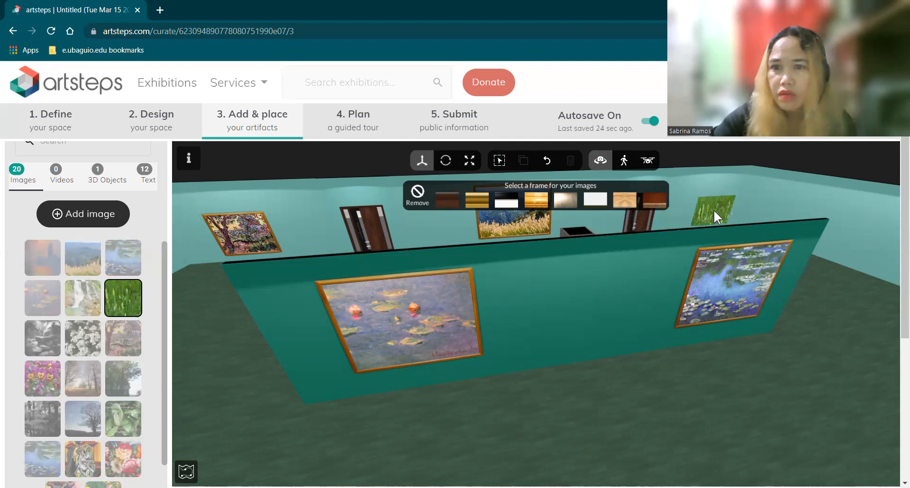
click(714, 213)
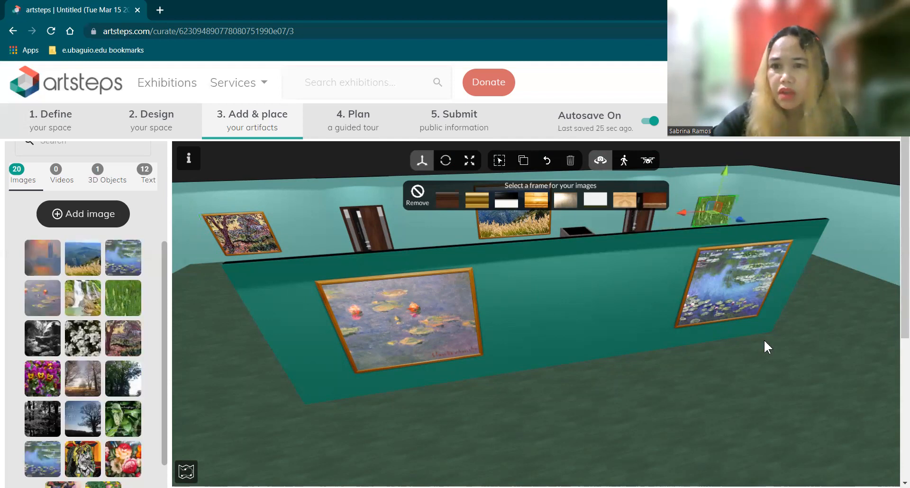
mouse_move(740, 386)
mouse_down()
mouse_move(709, 420)
mouse_move(705, 392)
mouse_up()
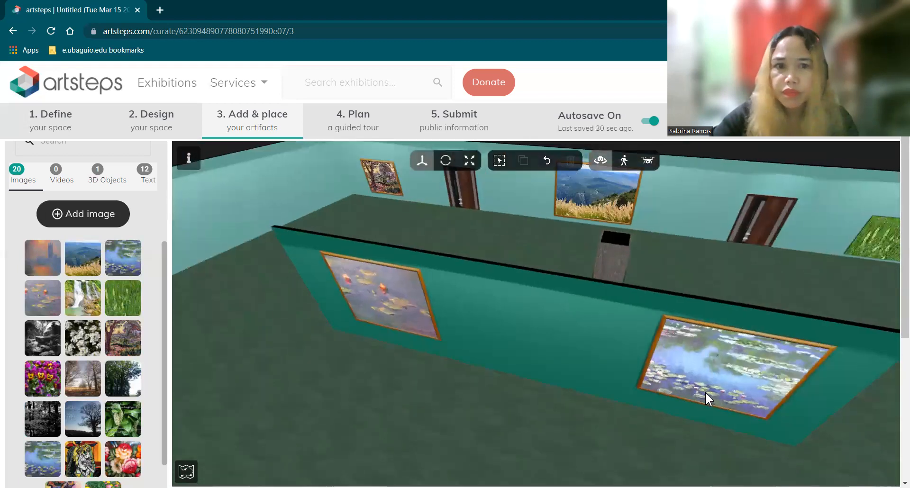
Raise the garden and green grass paintings higher on the back wall
click(367, 186)
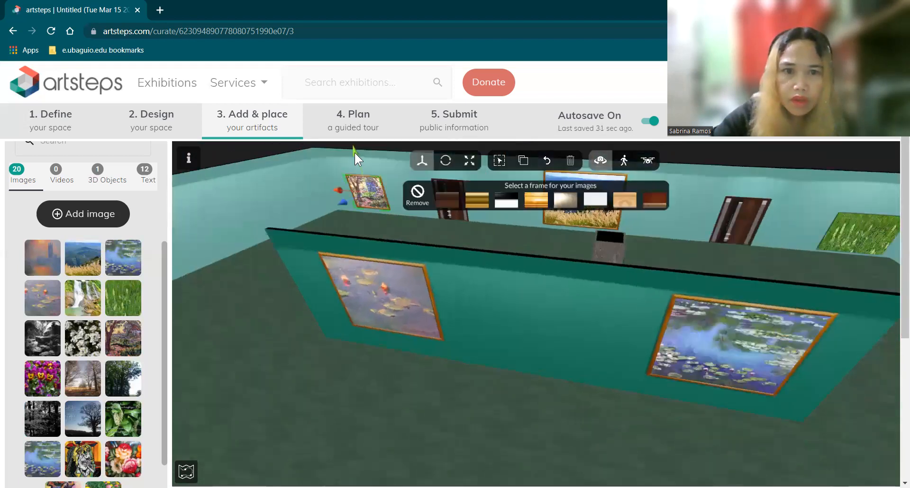
drag(357, 143, 358, 140)
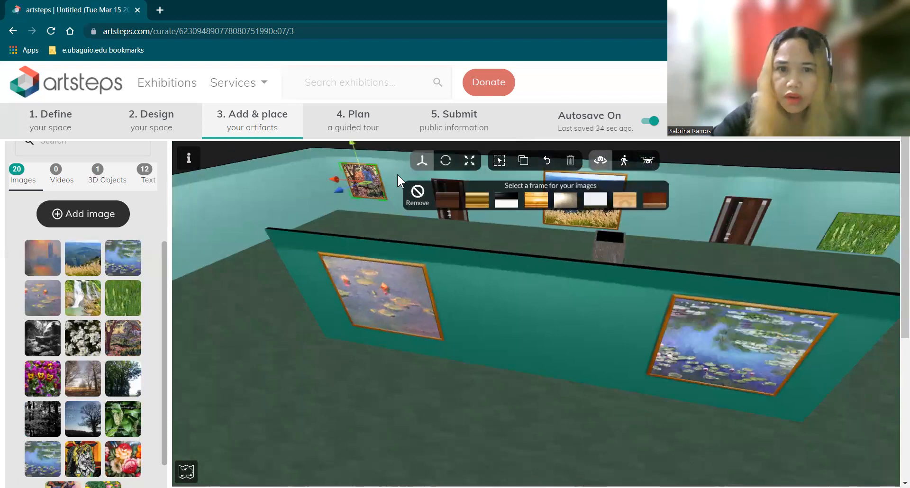
click(844, 226)
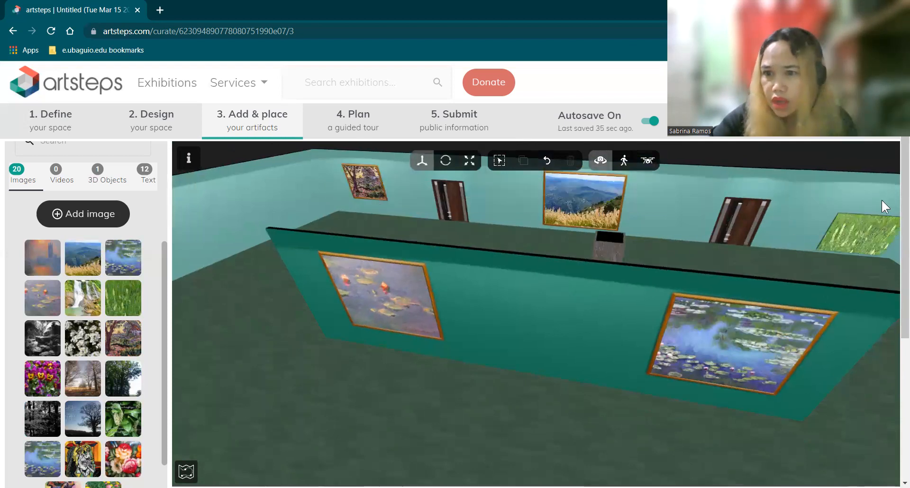
drag(883, 190, 889, 182)
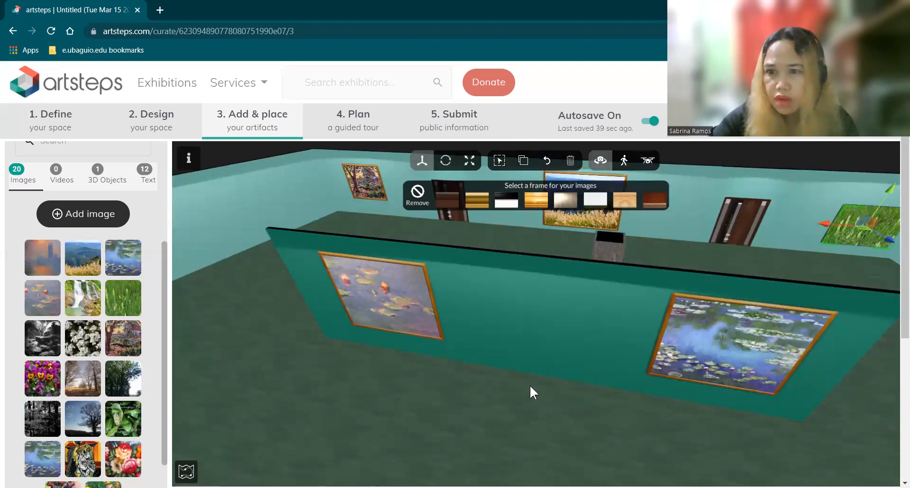
click(522, 395)
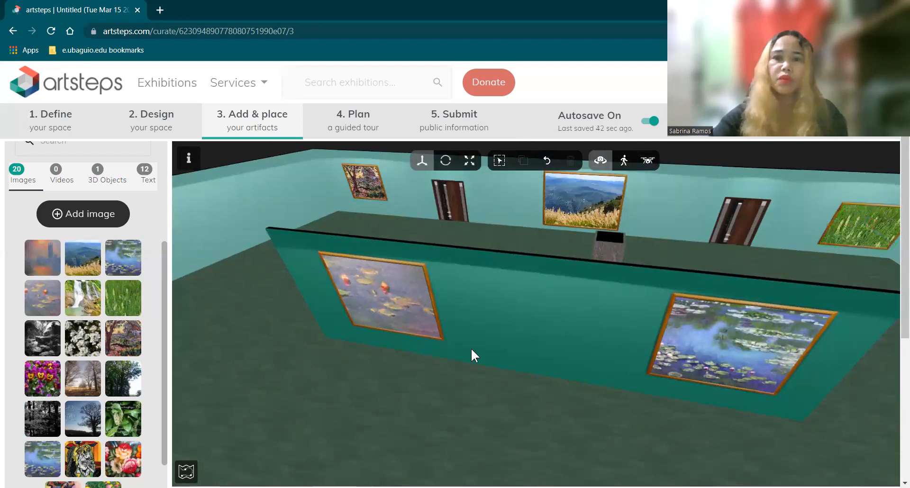
drag(398, 392, 457, 354)
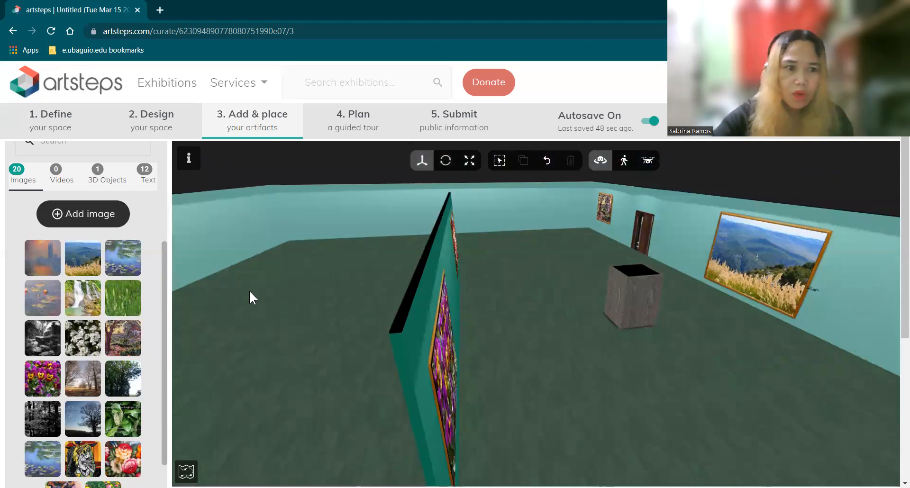
Hang the waterfall image on the left wall and scale it up slightly
click(124, 307)
click(78, 289)
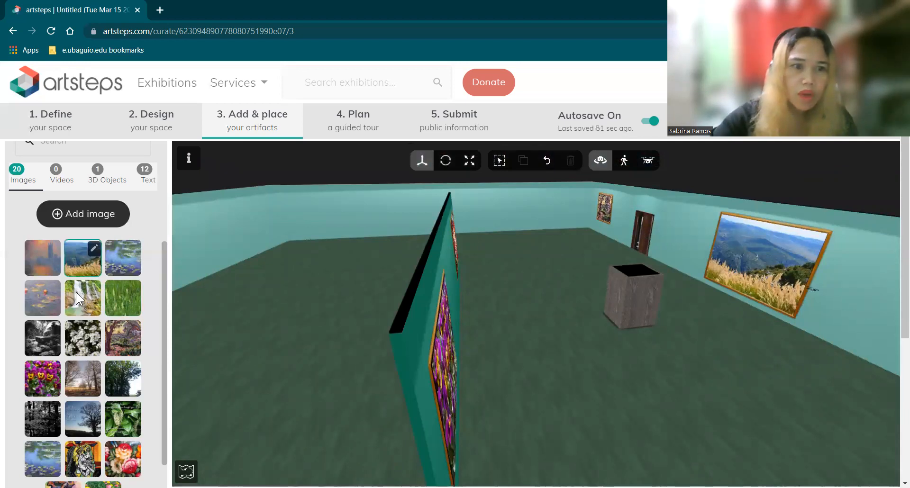
click(221, 217)
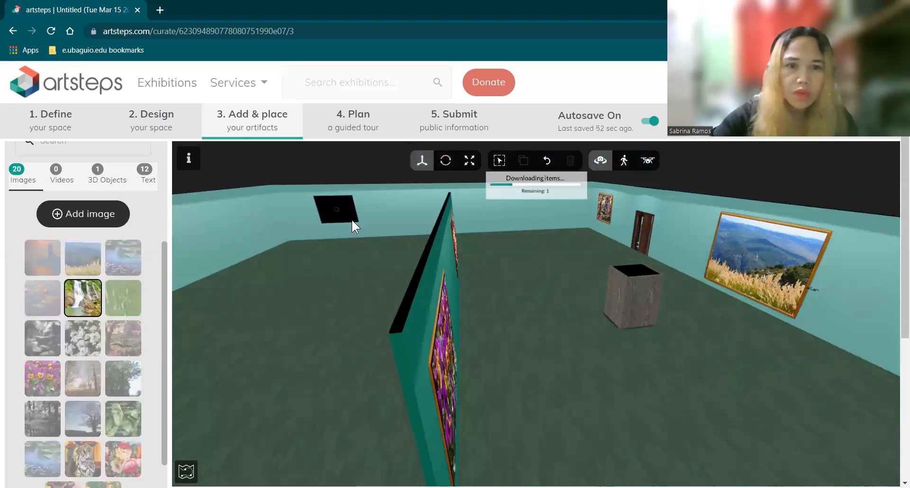
click(372, 214)
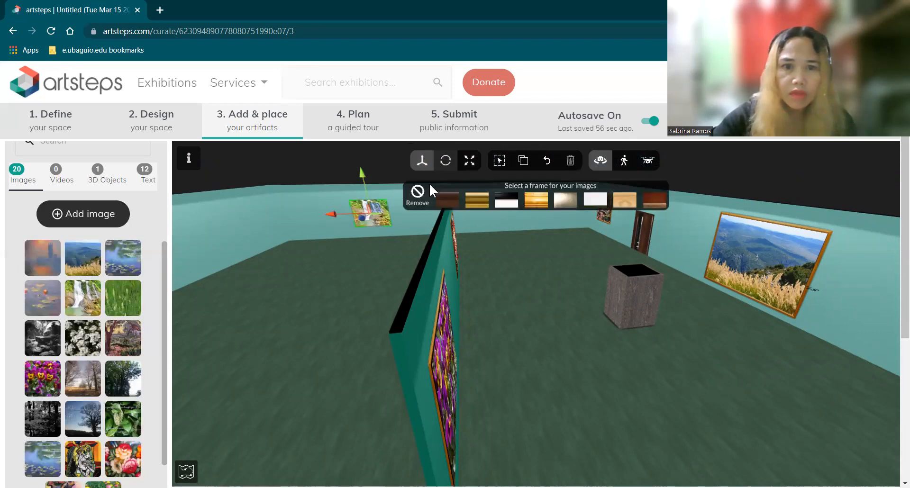
drag(328, 216, 327, 216)
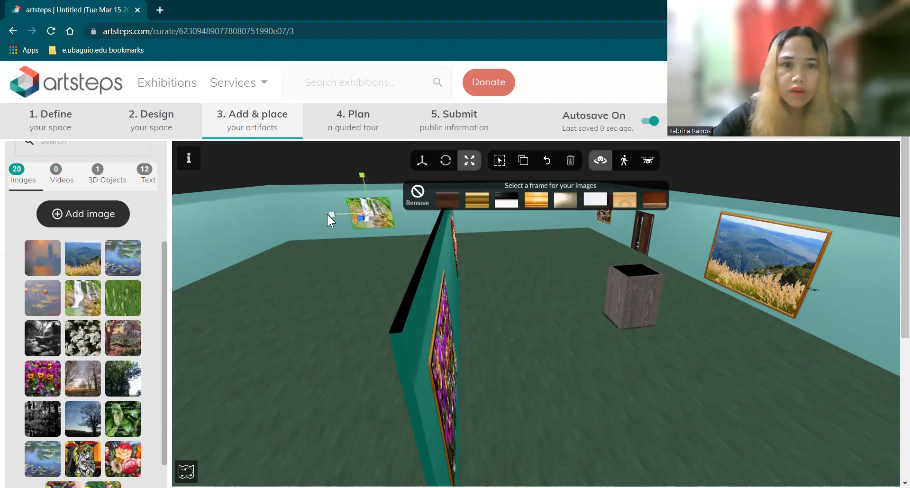
drag(329, 214, 328, 215)
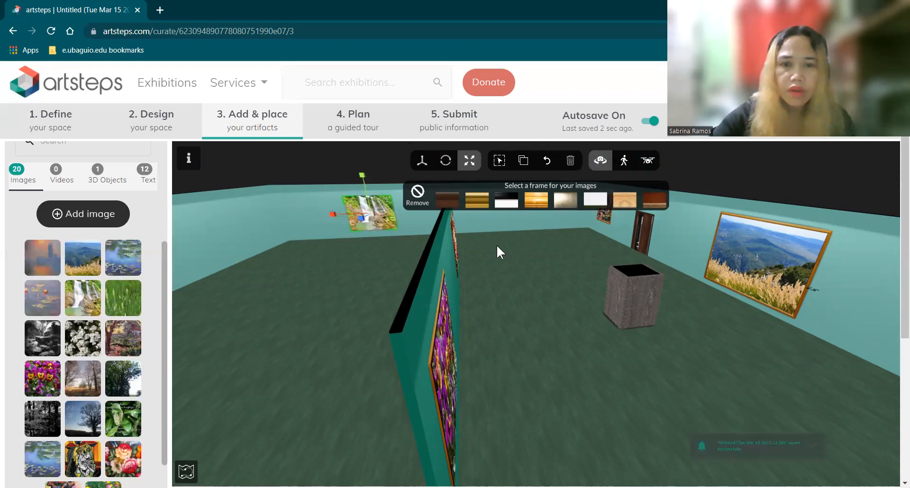
click(367, 212)
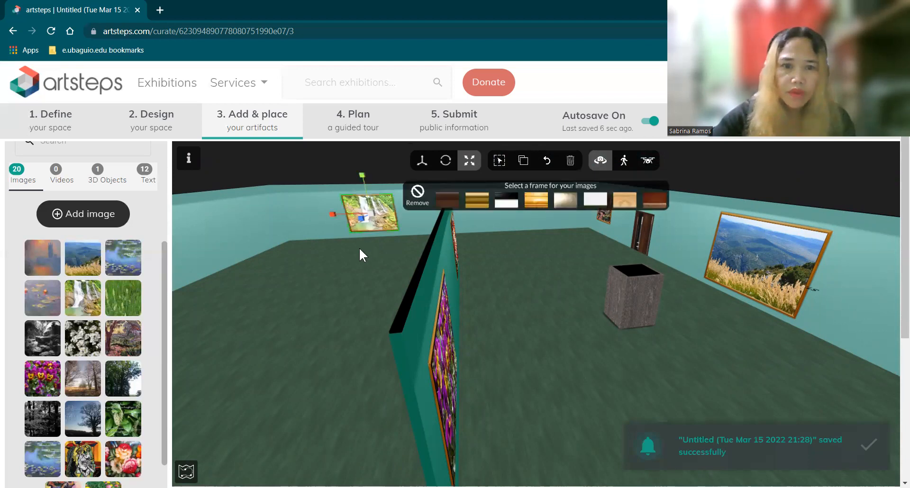
click(466, 215)
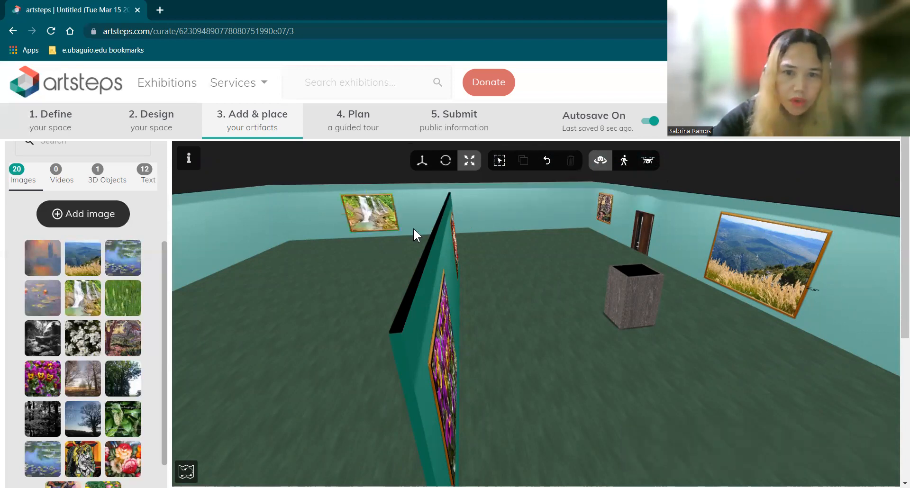
Place the white-flowers picture on the back wall beside the waterfall and enlarge it
click(116, 381)
drag(97, 345, 518, 208)
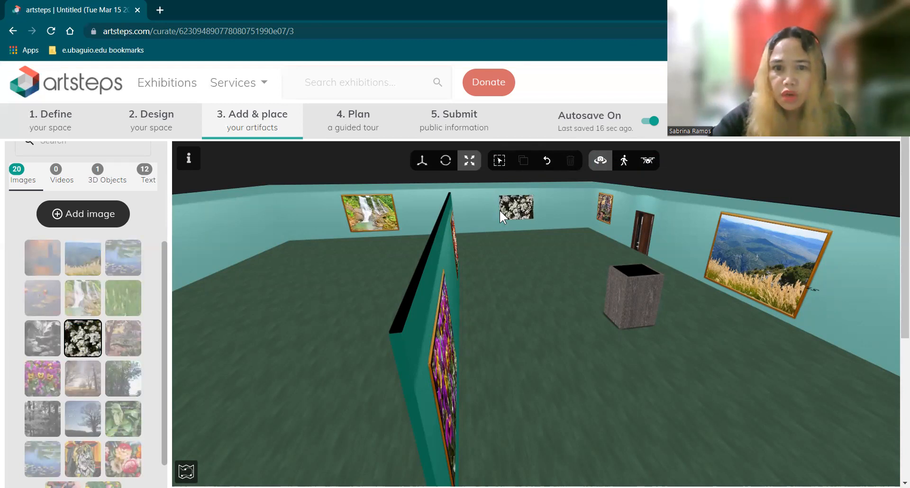
click(499, 212)
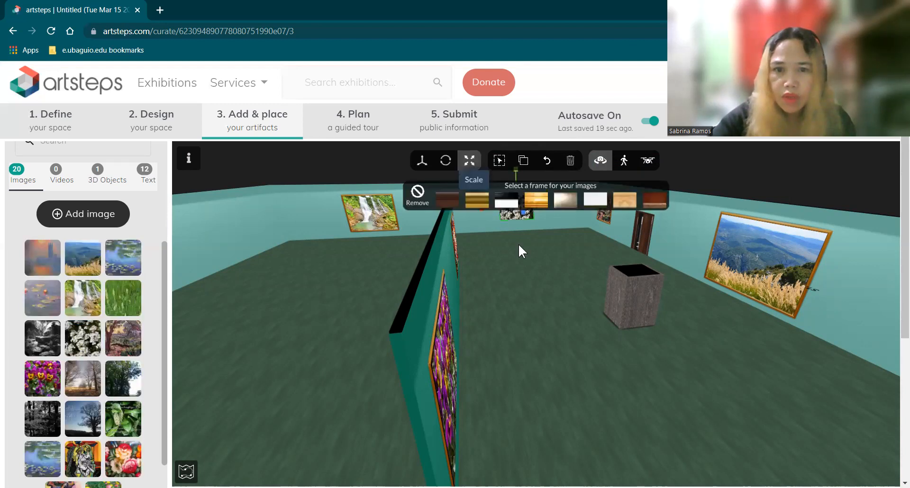
drag(530, 240, 530, 226)
drag(479, 243, 525, 238)
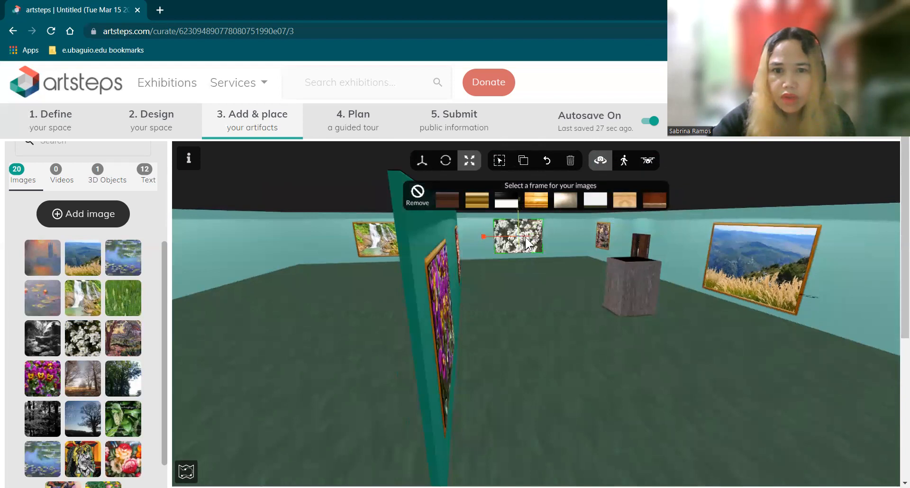
drag(527, 238, 487, 233)
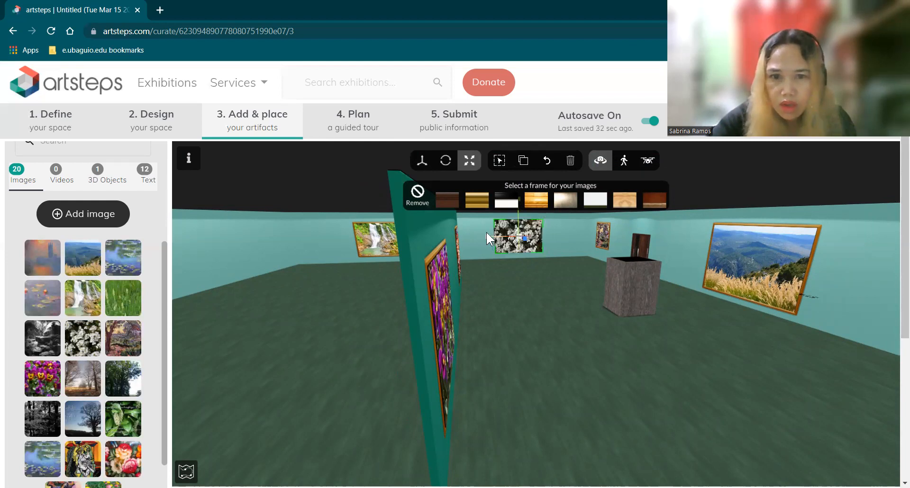
Lower the white-flowers picture slightly on the wall
click(430, 163)
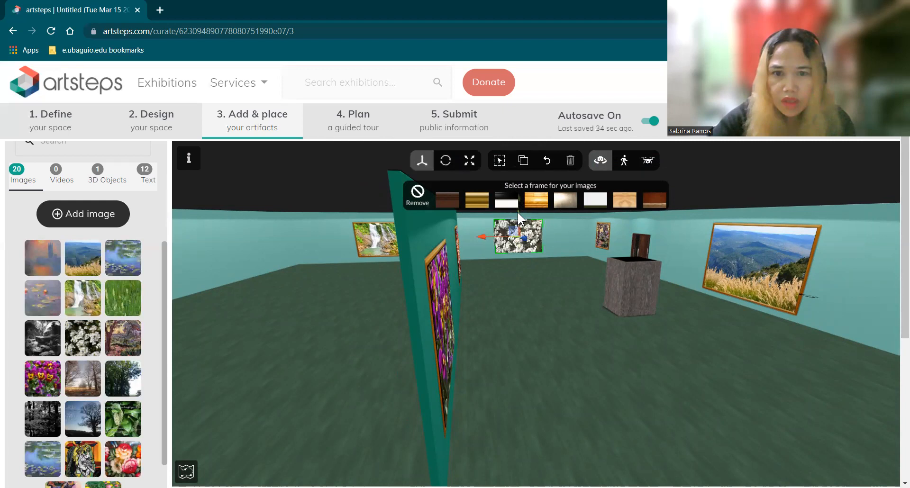
drag(564, 236, 565, 230)
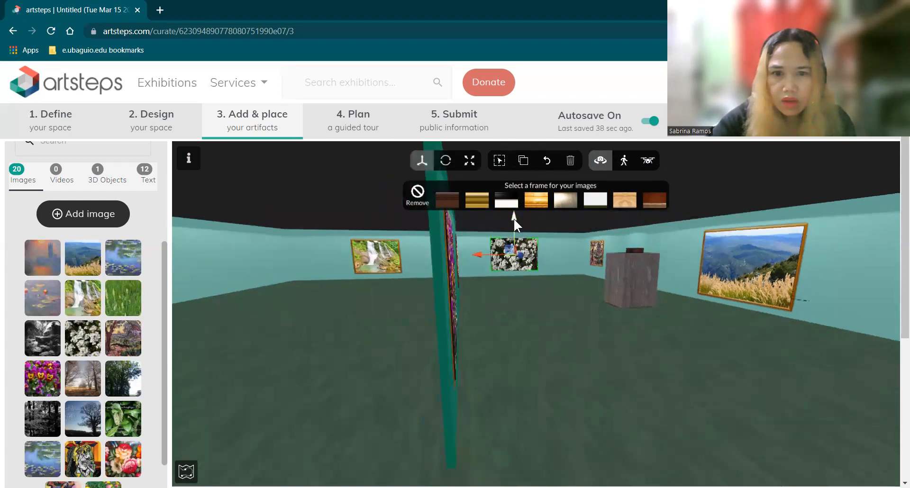
drag(513, 219, 517, 216)
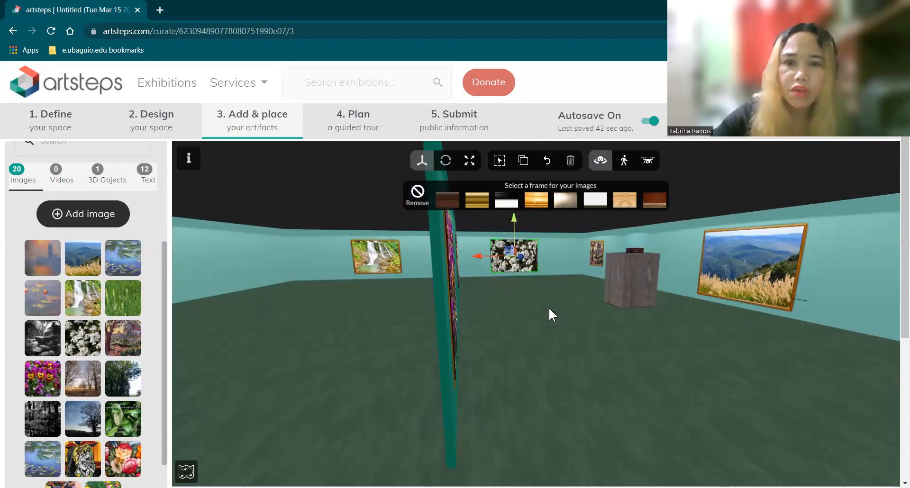
click(544, 324)
drag(569, 404, 479, 425)
drag(588, 349, 628, 325)
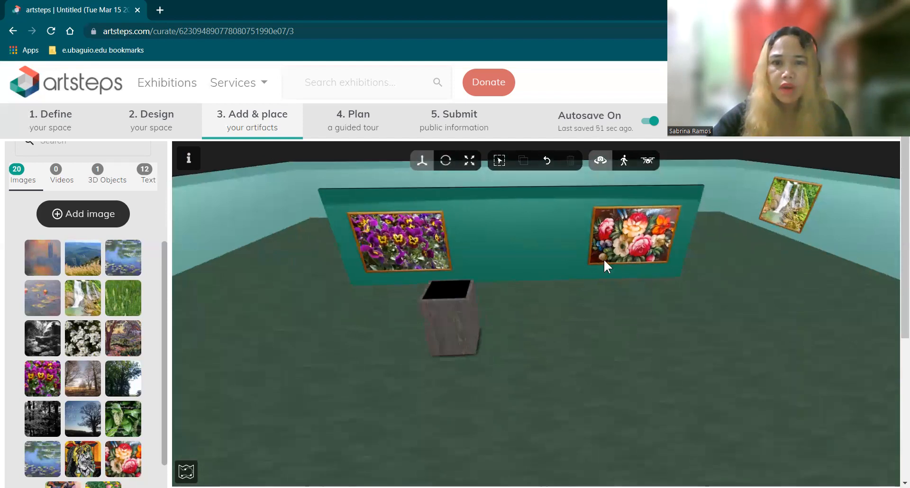
Hang the last flower image high on the back wall and enlarge it
drag(603, 258, 595, 289)
drag(616, 255, 641, 287)
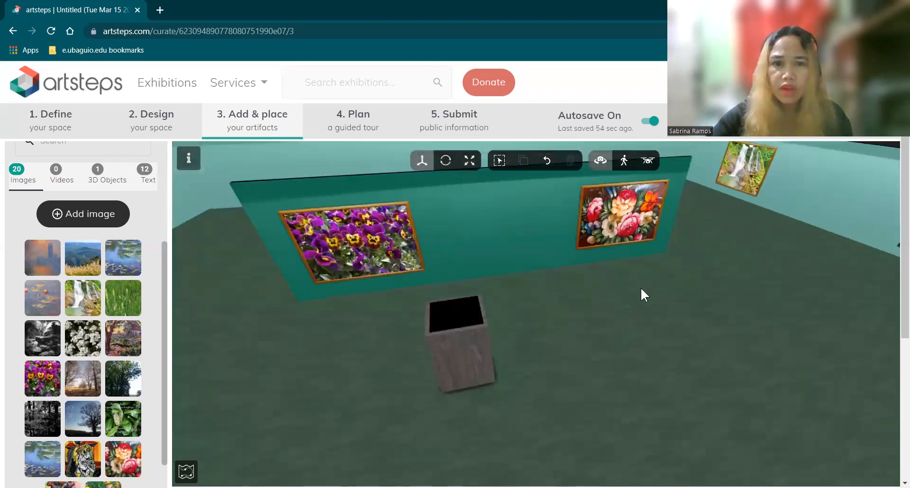
scroll(650, 288, up, 1)
scroll(650, 294, down, 2)
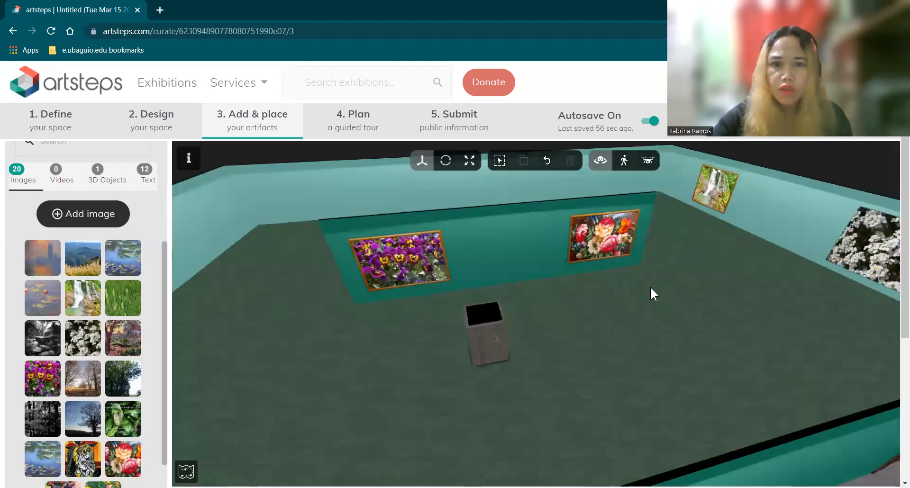
drag(647, 295, 548, 226)
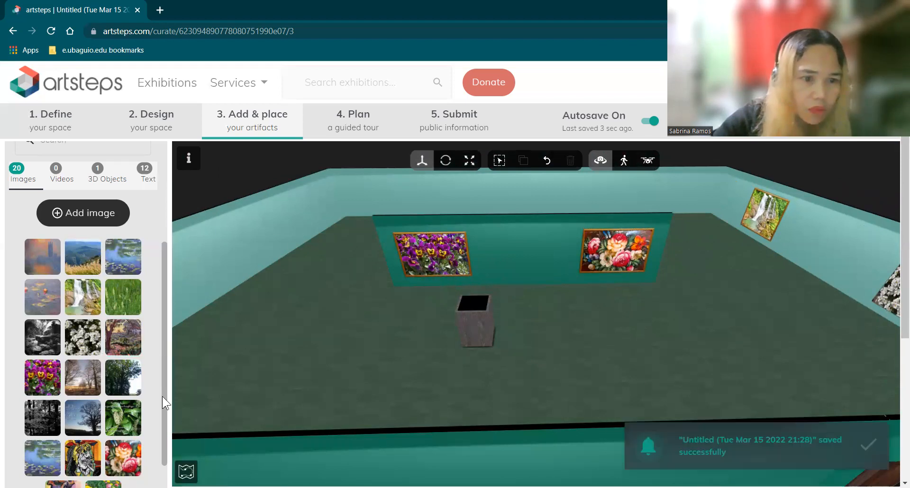
scroll(162, 397, down, 1)
drag(99, 461, 402, 193)
click(471, 160)
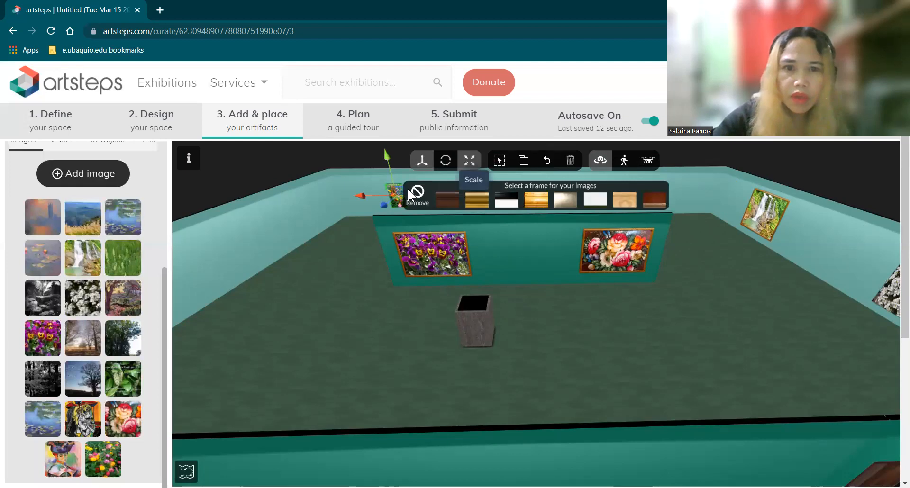
drag(357, 193, 356, 195)
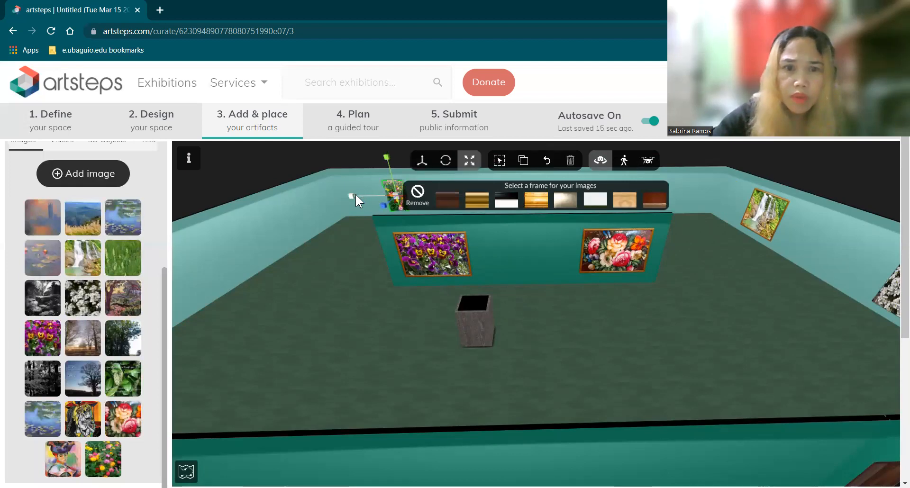
click(545, 338)
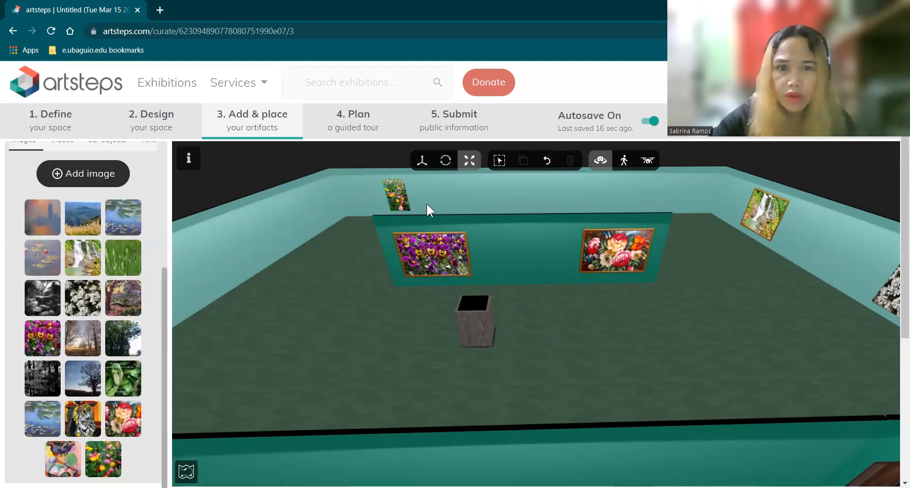
Hang the green leaf picture on the back wall between the garden painting and waterfall
drag(127, 383, 540, 196)
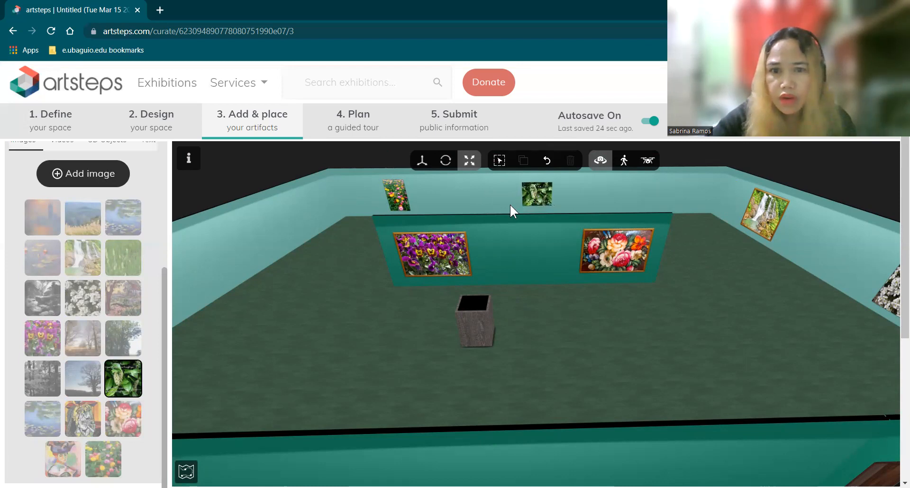
click(529, 192)
click(465, 162)
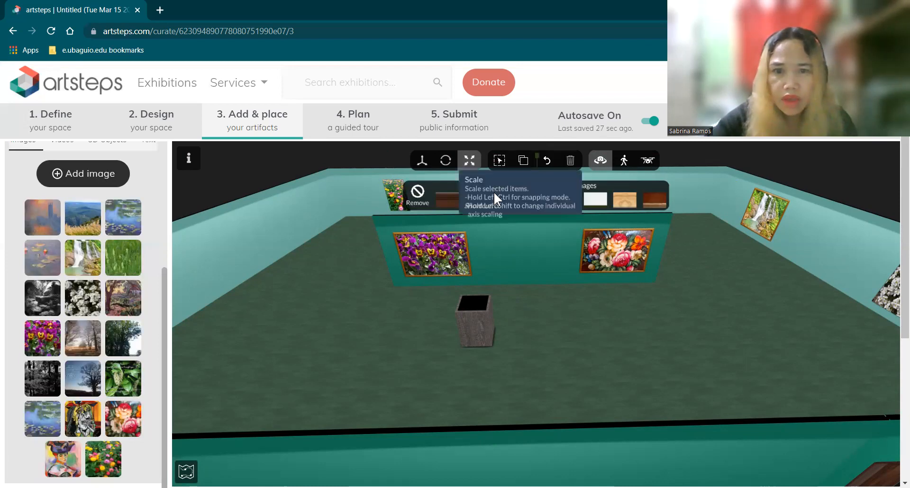
scroll(682, 256, down, 2)
scroll(679, 253, down, 2)
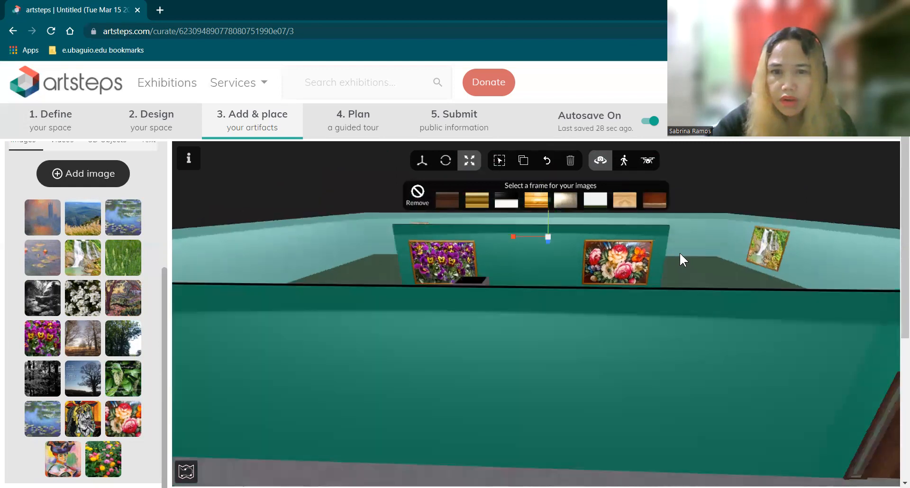
drag(679, 253, 686, 306)
drag(298, 284, 231, 272)
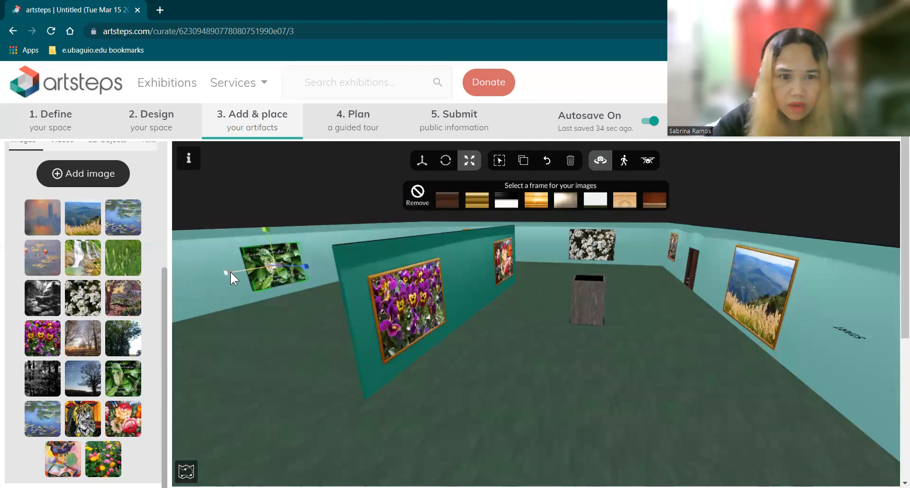
click(535, 349)
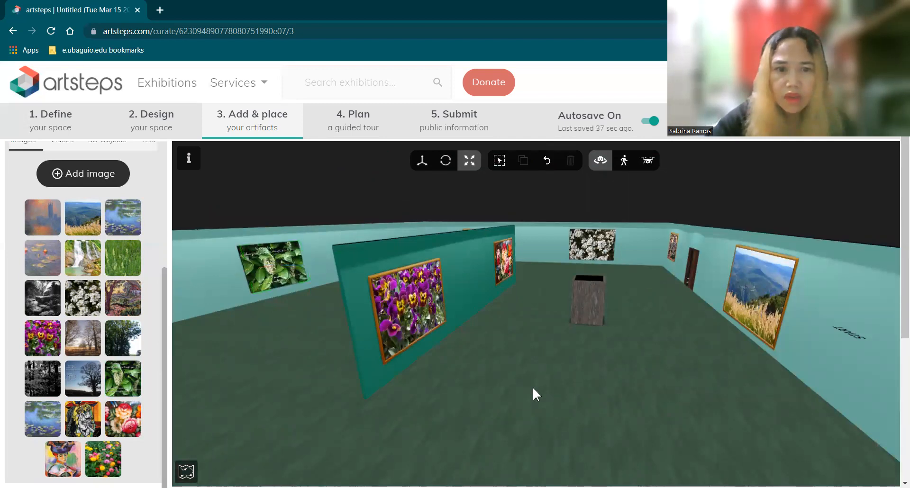
drag(488, 385, 728, 244)
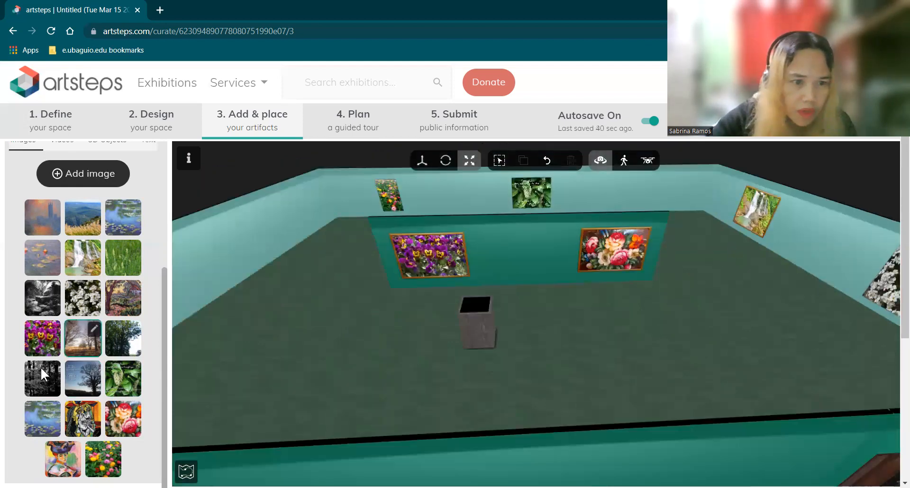
Hang the black-and-white forest picture on the back wall, slightly enlarged
drag(41, 371, 659, 189)
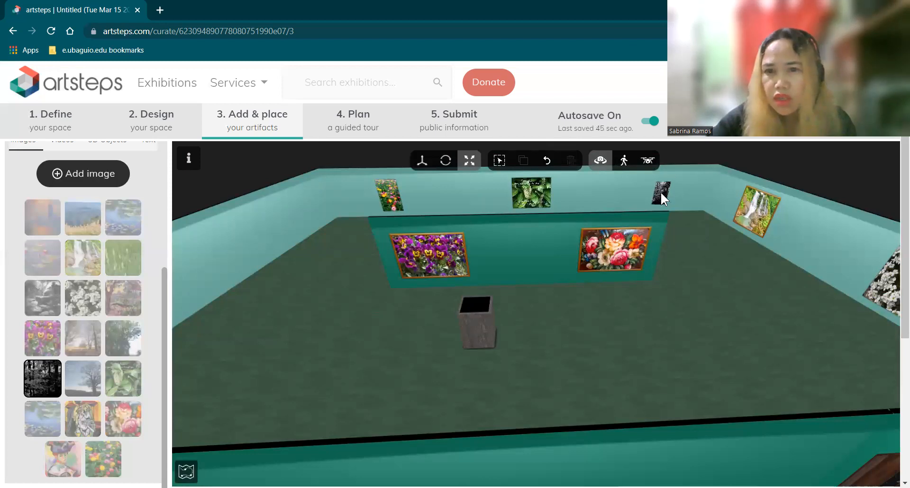
click(660, 191)
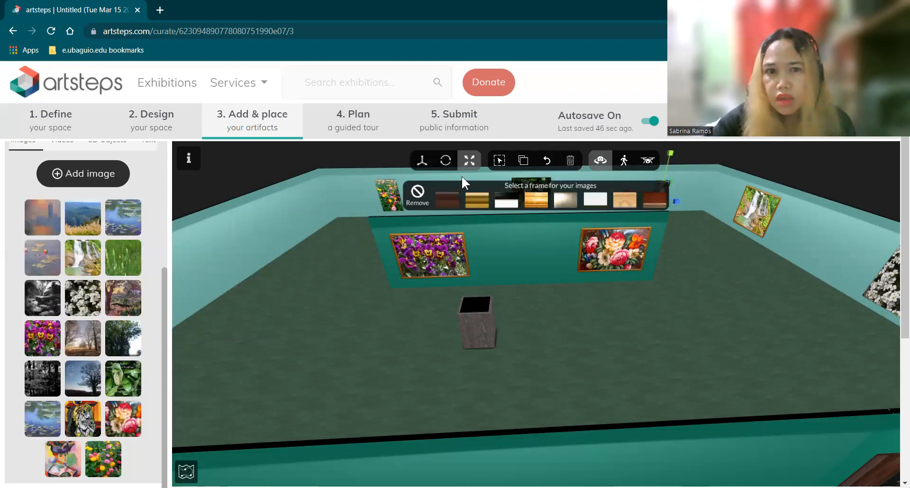
drag(708, 290, 729, 282)
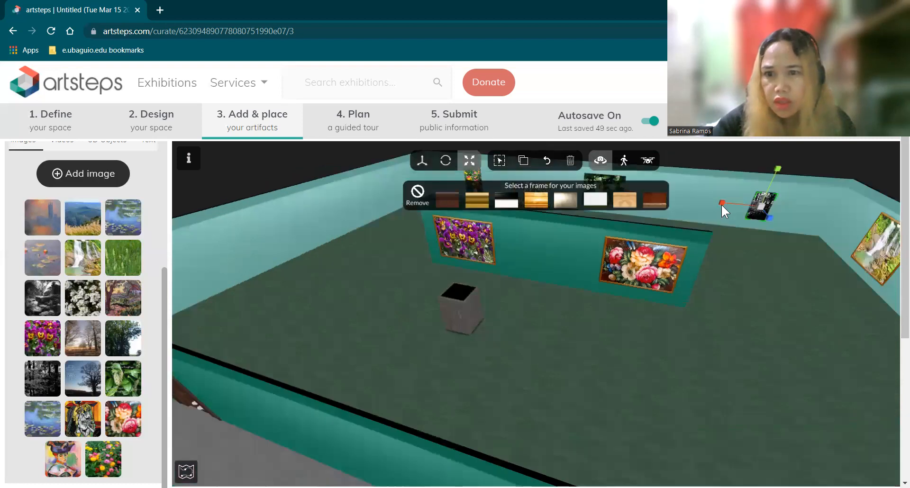
drag(713, 202, 727, 215)
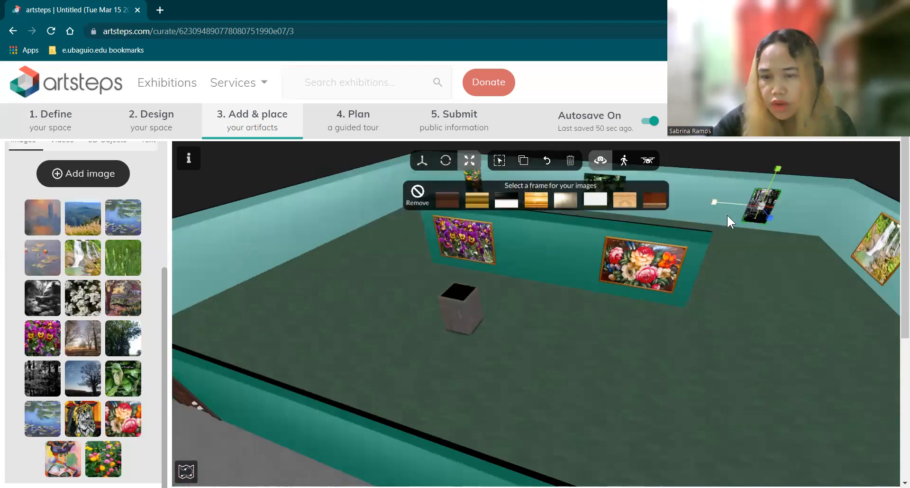
drag(787, 321, 760, 348)
Hang the Monet Sunrise painting high on the far wall
drag(687, 367, 649, 334)
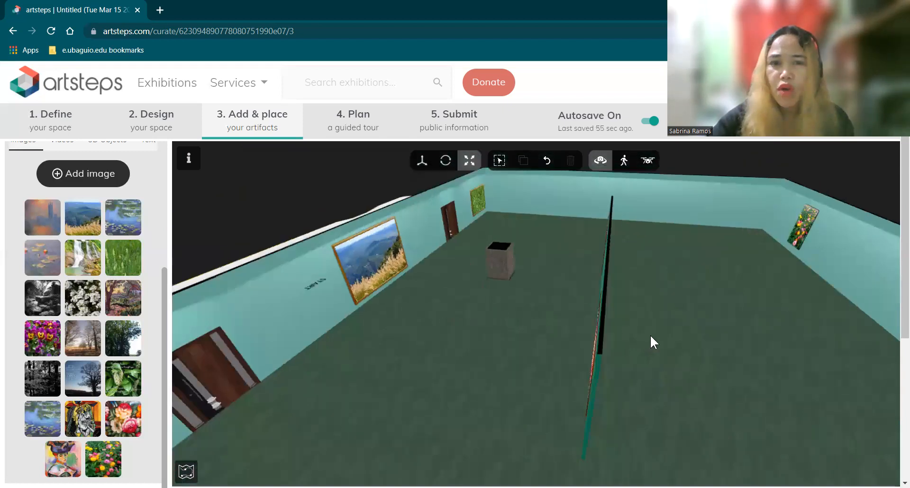
drag(684, 289, 671, 305)
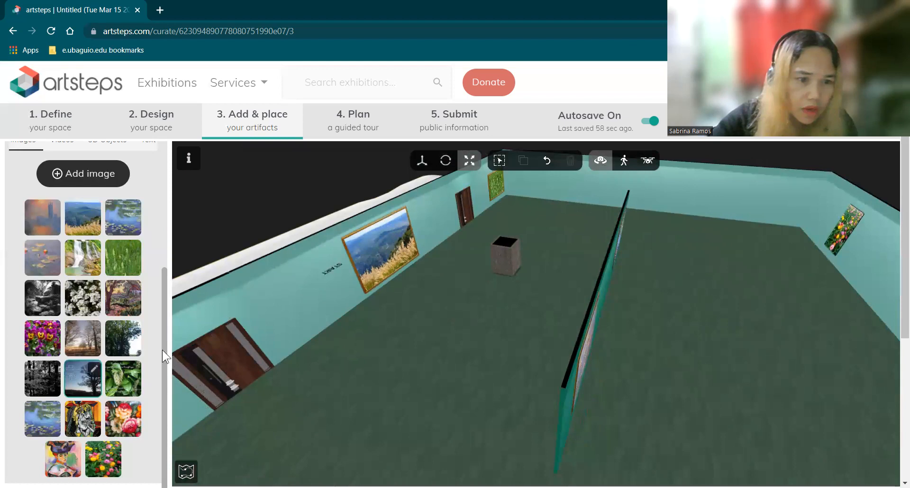
drag(32, 215, 558, 194)
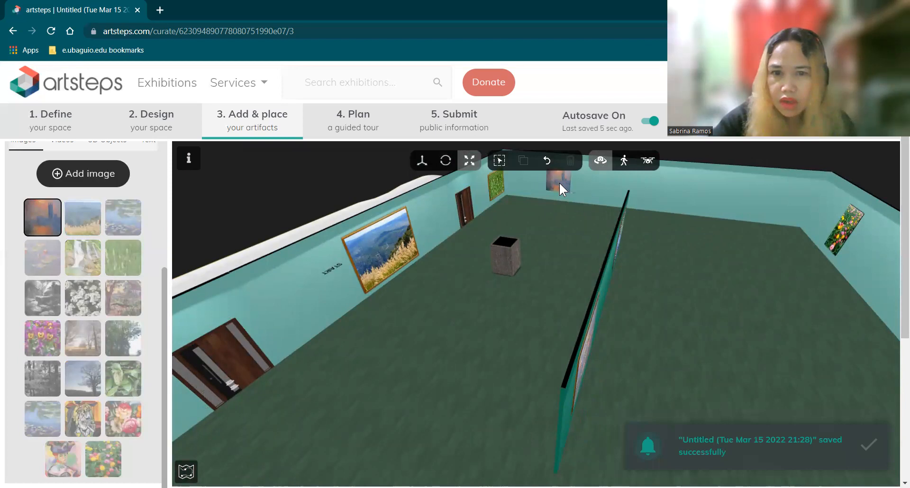
Put a frame on the black-and-white forest picture
click(560, 183)
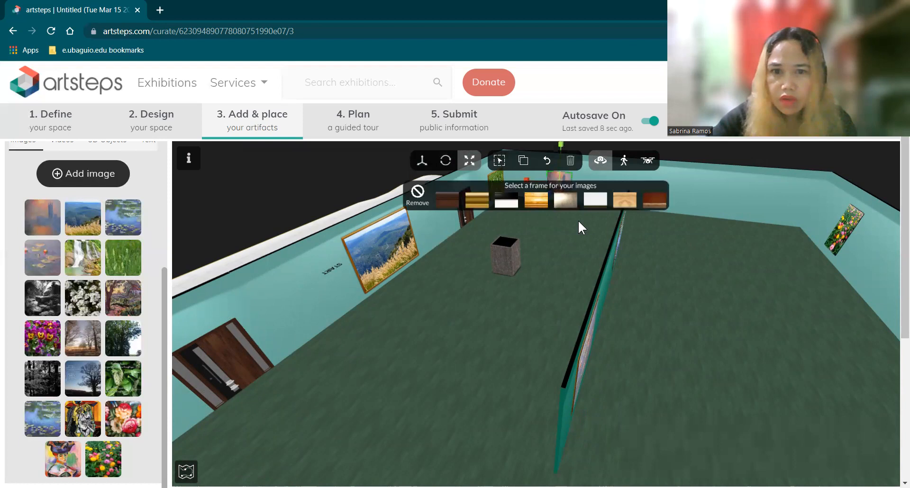
click(683, 266)
drag(711, 275, 785, 258)
drag(676, 234, 525, 203)
click(522, 202)
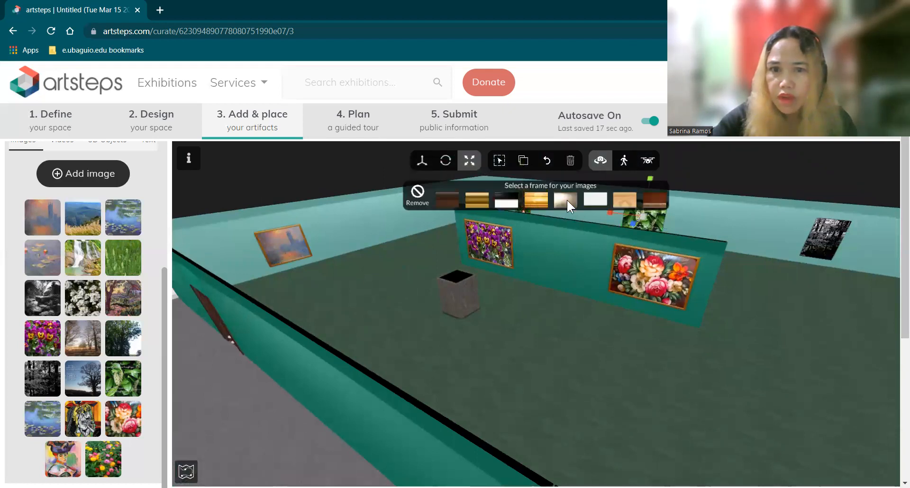
click(826, 231)
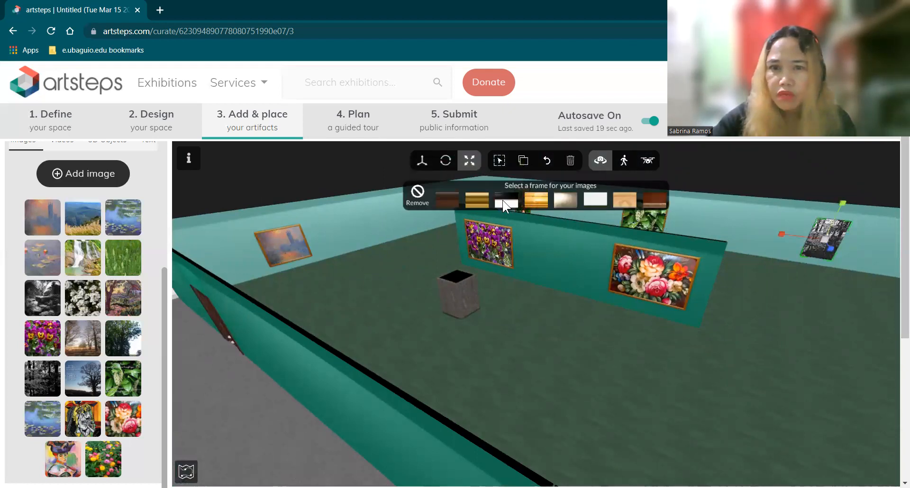
click(521, 201)
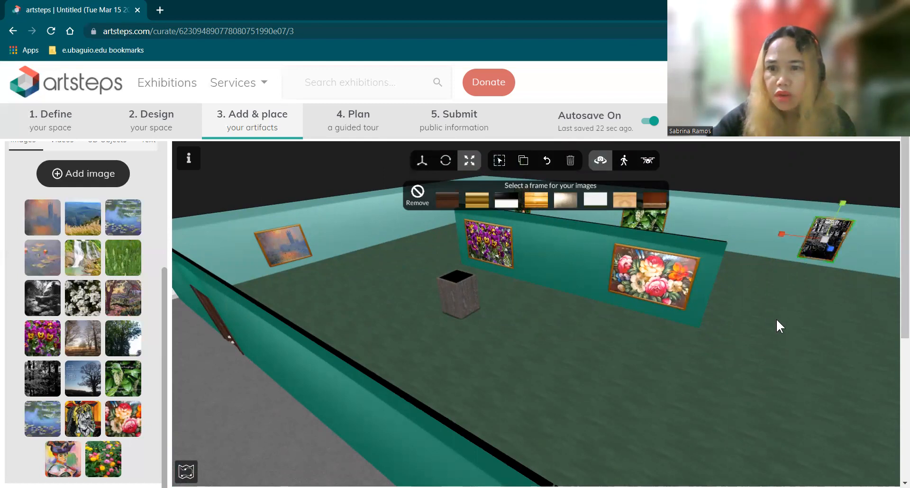
mouse_move(530, 354)
mouse_down()
mouse_move(507, 355)
mouse_move(504, 324)
mouse_up()
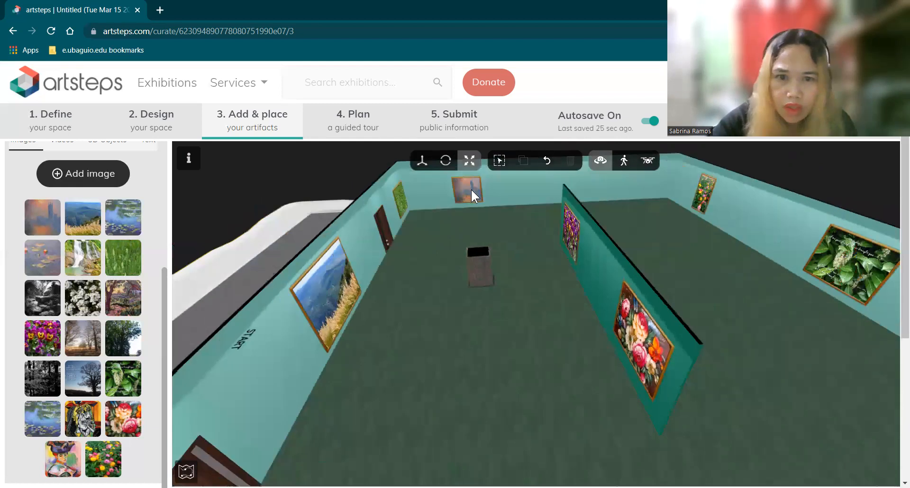
Widen the Monet painting, then raise it slightly and slide it right
click(471, 189)
click(470, 160)
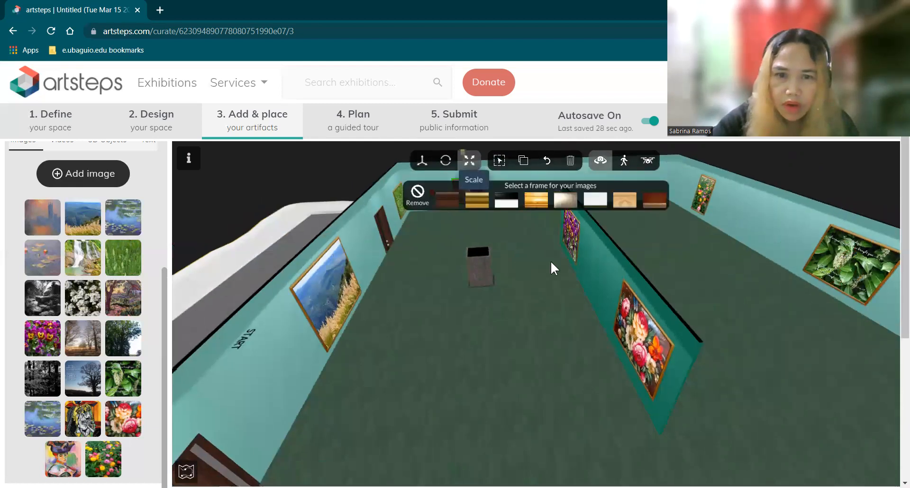
drag(550, 261, 571, 254)
drag(282, 241, 276, 240)
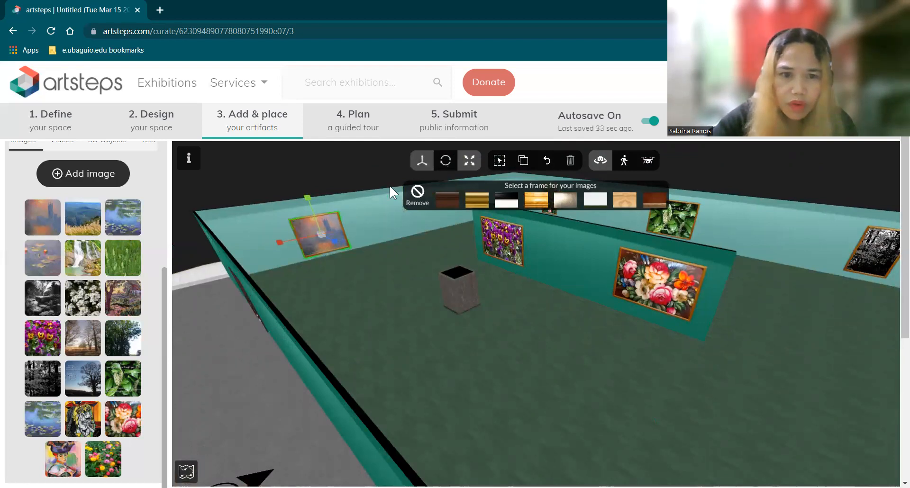
click(422, 160)
drag(305, 195, 306, 189)
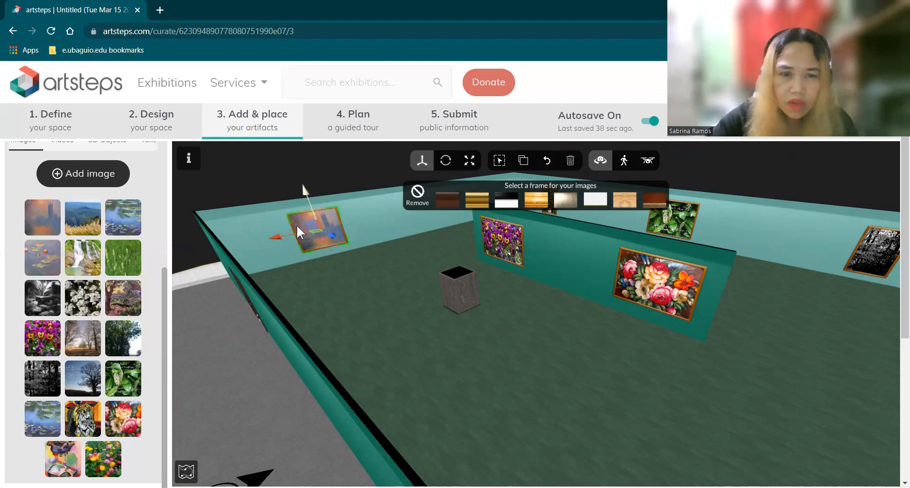
drag(277, 236, 292, 235)
mouse_move(532, 354)
mouse_down()
mouse_move(502, 370)
mouse_move(451, 352)
mouse_up()
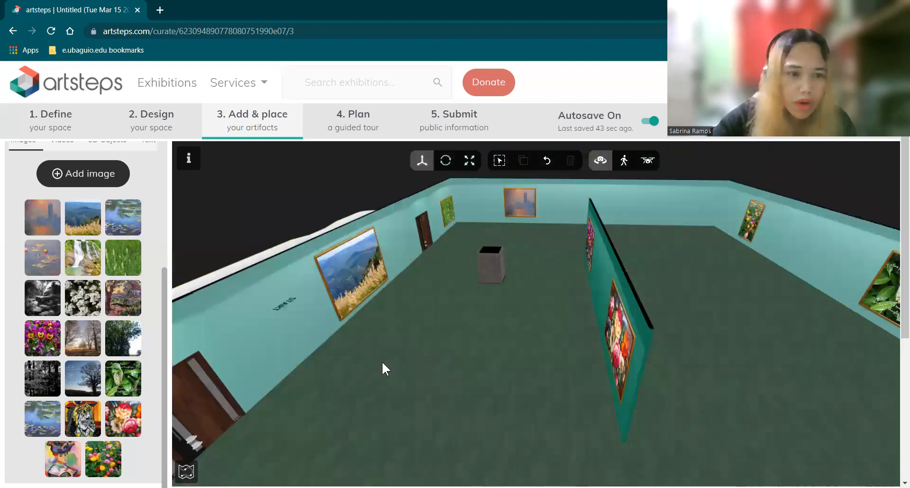
Hang the water-lilies painting on the right wall
drag(381, 361, 271, 382)
click(98, 403)
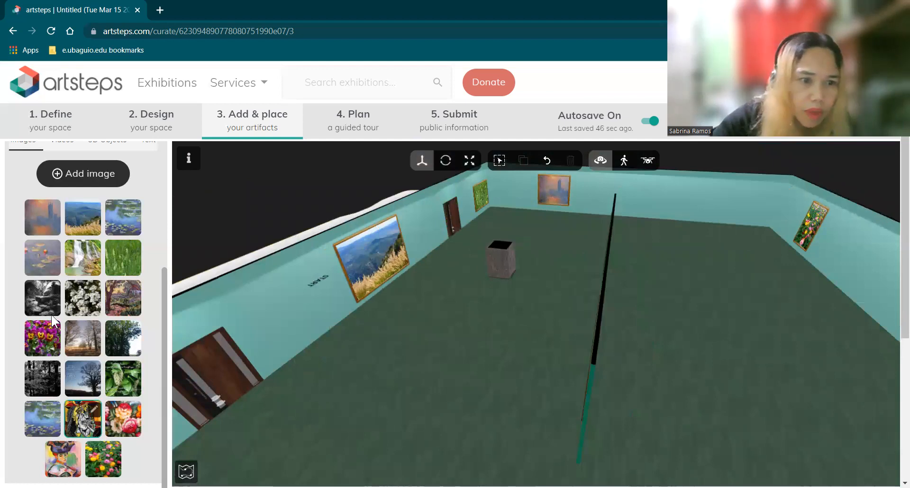
click(36, 416)
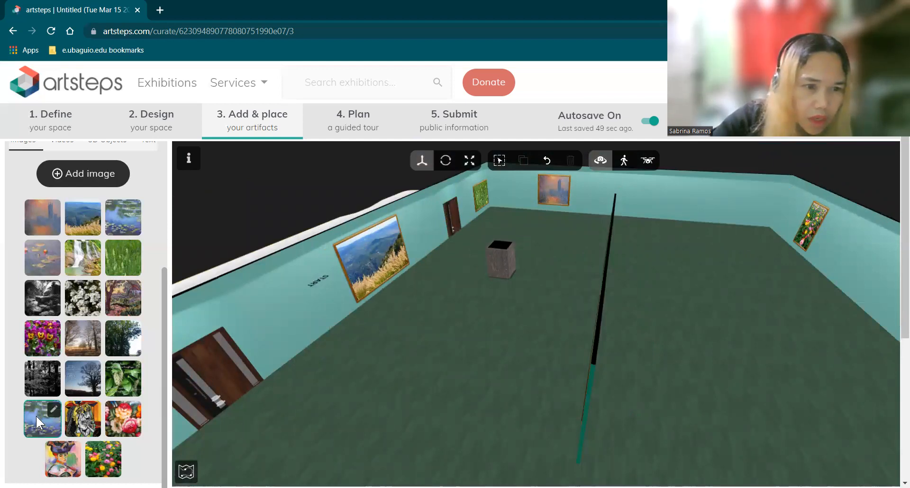
click(692, 194)
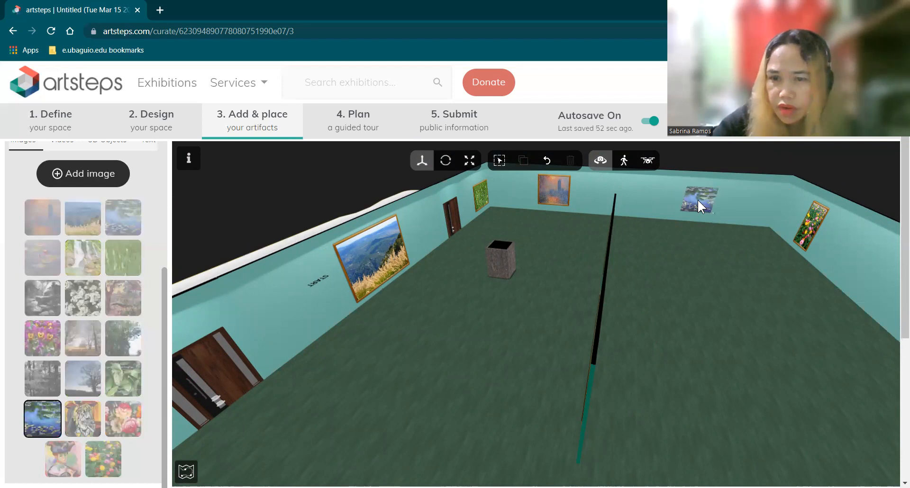
Frame the water-lily painting and shrink it slightly
click(700, 199)
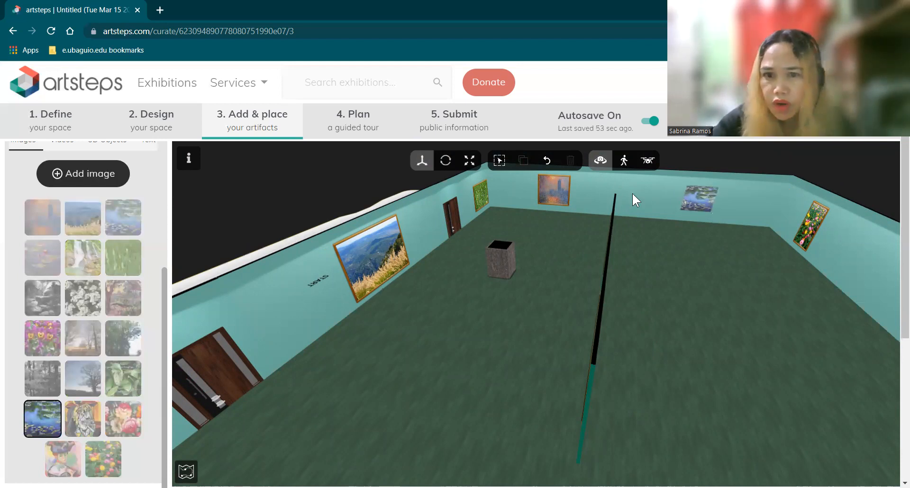
click(536, 200)
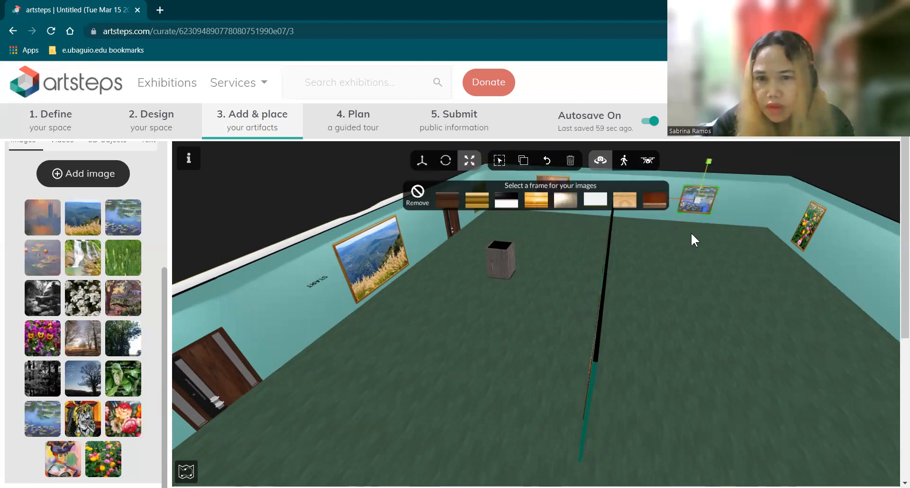
mouse_move(672, 241)
mouse_down()
mouse_move(741, 200)
mouse_move(732, 207)
mouse_up()
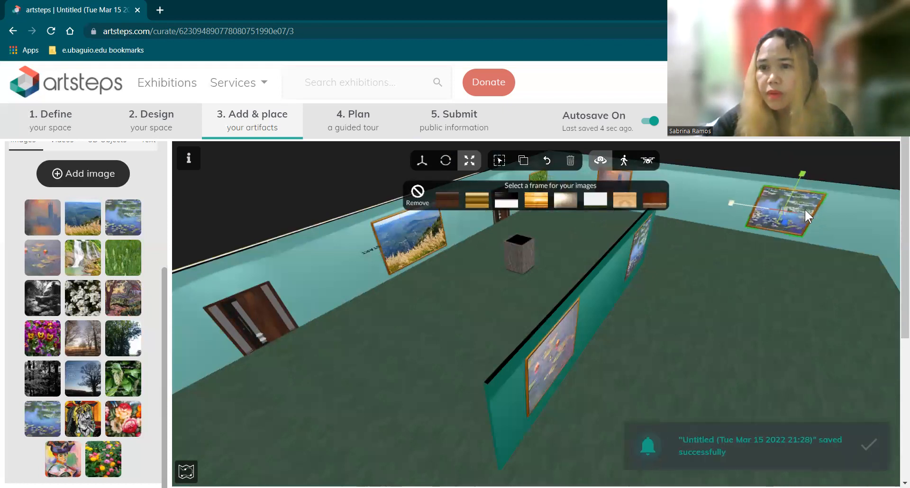
drag(805, 210, 807, 214)
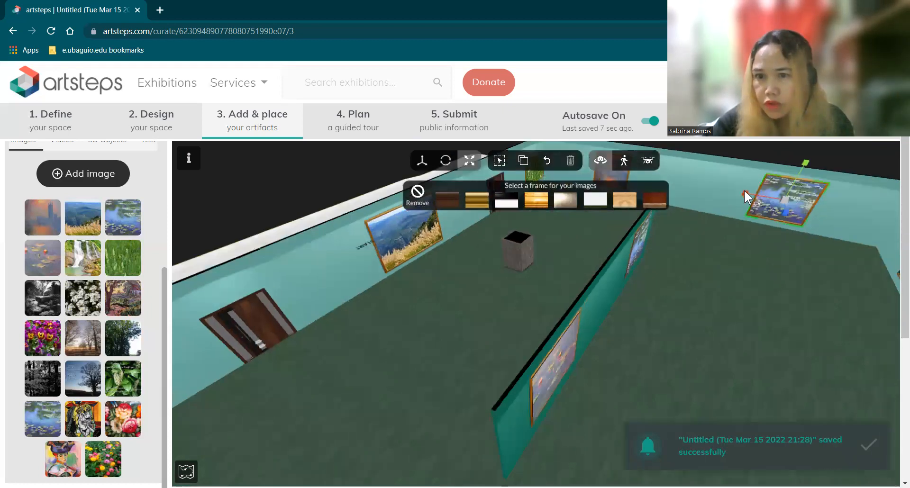
drag(747, 193, 753, 208)
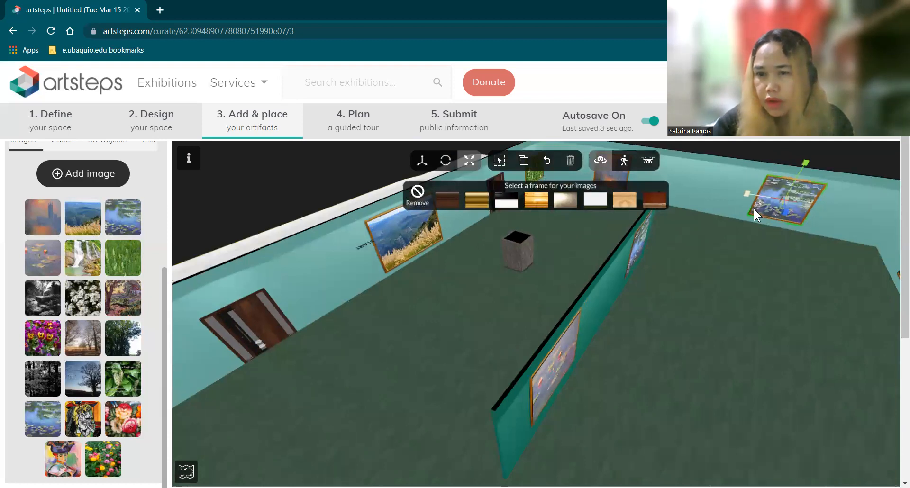
click(748, 268)
Raise the water-lily painting a little higher on the wall
mouse_move(745, 255)
mouse_down()
mouse_move(761, 225)
mouse_move(718, 219)
mouse_up()
click(762, 225)
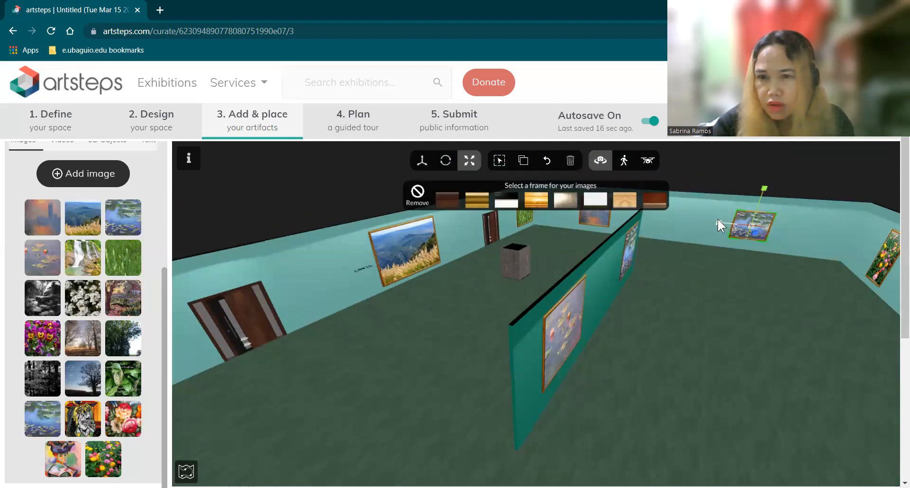
click(741, 281)
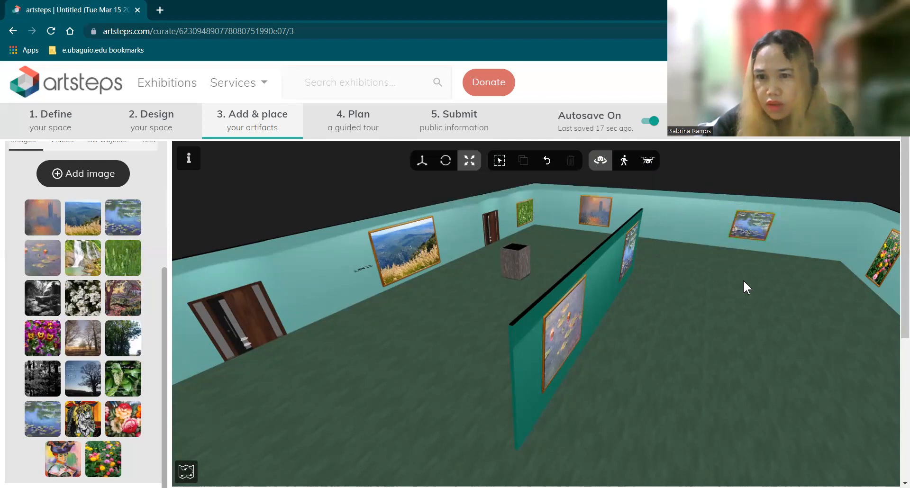
click(752, 224)
click(422, 161)
drag(764, 186, 765, 183)
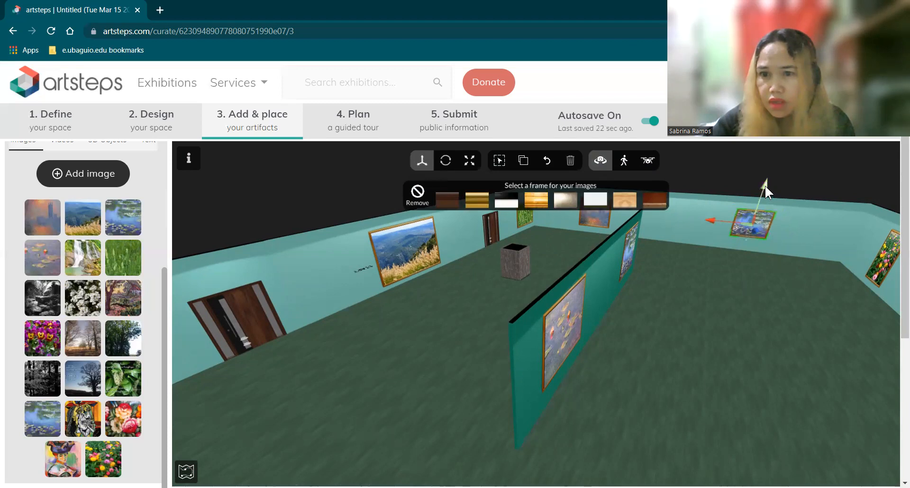
Pull the camera back outside so the teal entrance wall with both doors faces straight on
click(715, 330)
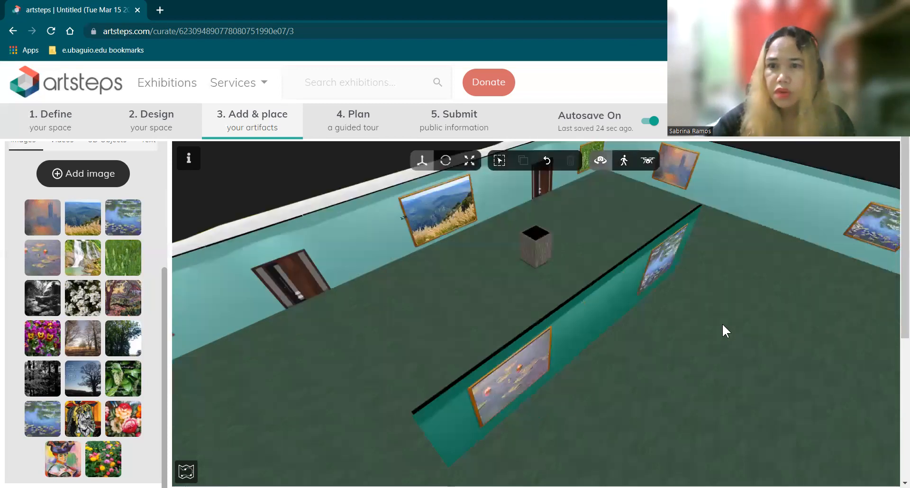
click(844, 254)
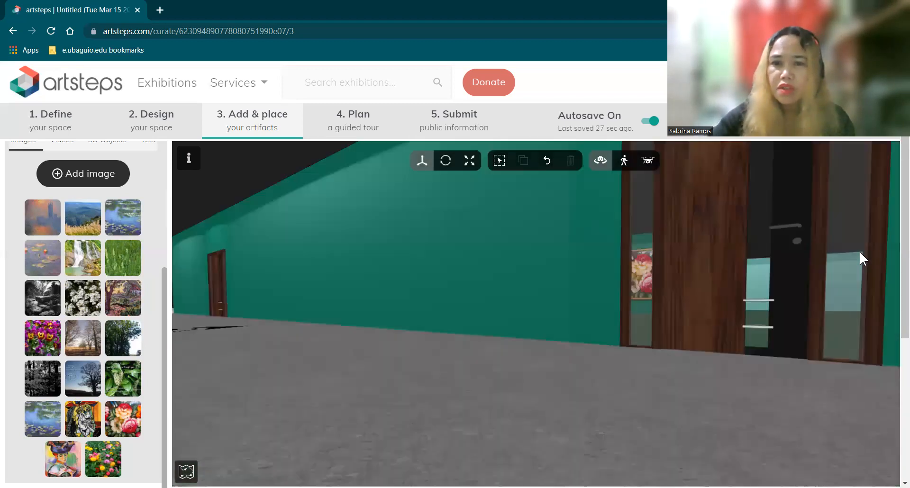
click(897, 256)
click(883, 262)
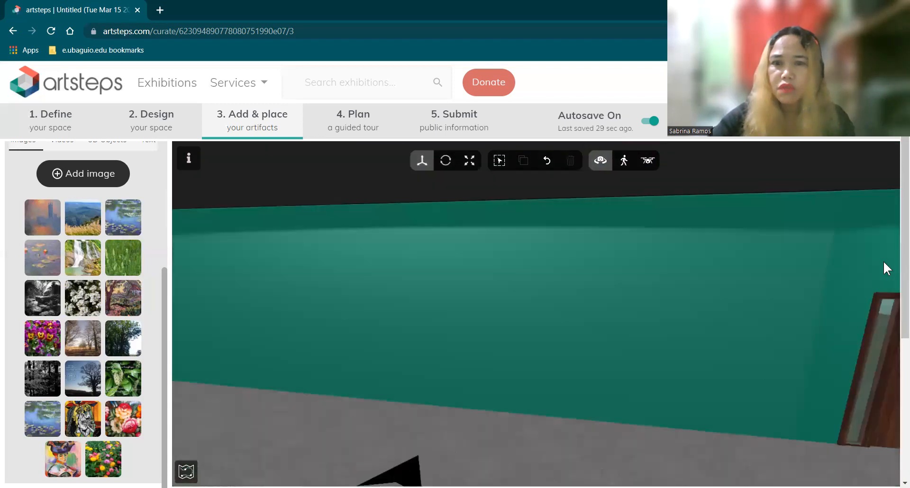
click(754, 366)
scroll(755, 367, down, 3)
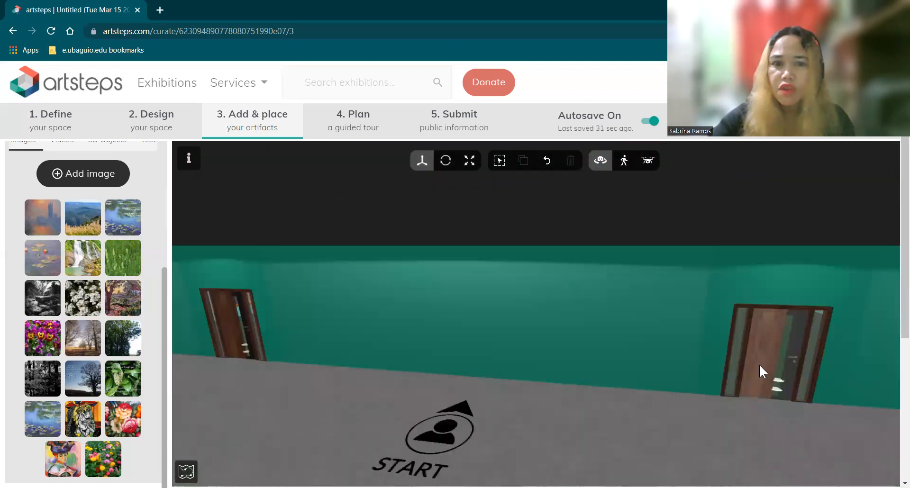
scroll(761, 363, down, 3)
scroll(639, 402, down, 2)
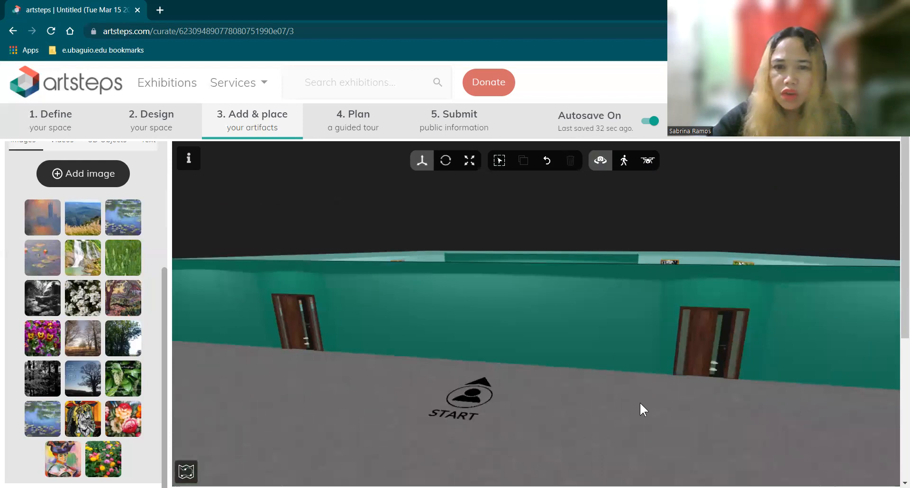
drag(629, 335, 650, 318)
drag(596, 329, 543, 330)
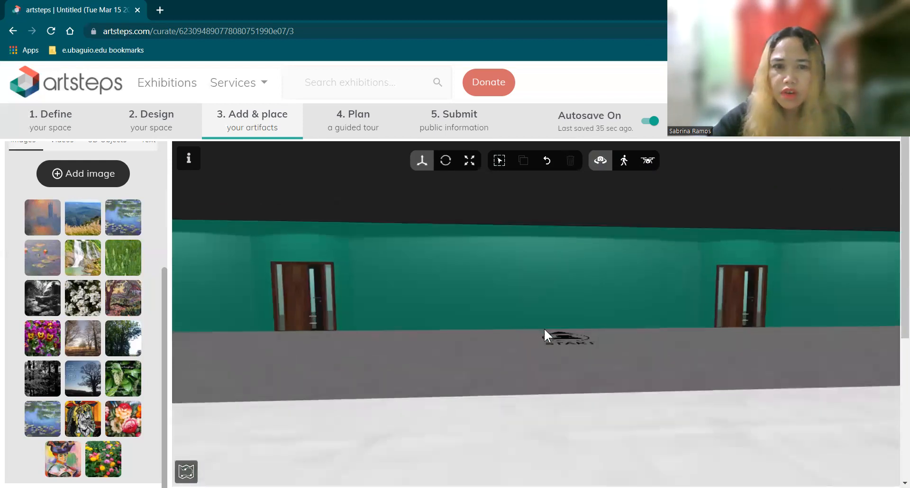
scroll(544, 330, down, 1)
scroll(698, 272, down, 2)
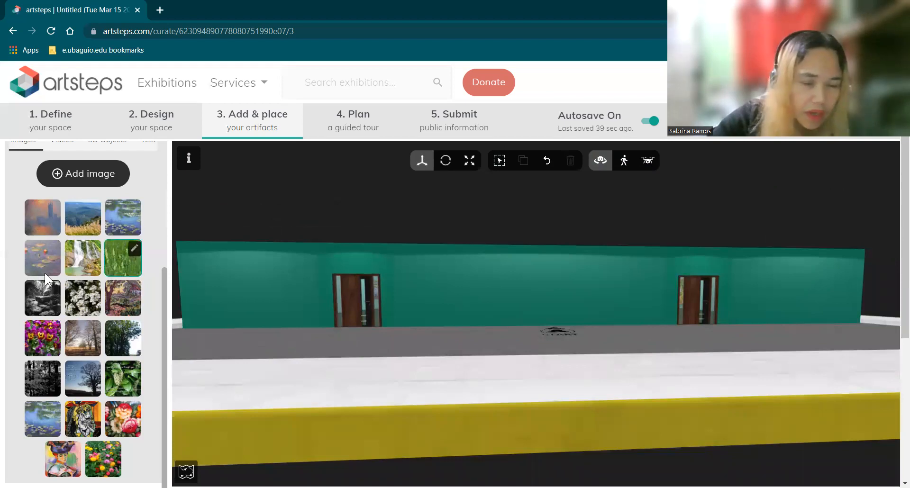
Place the tree-and-sky welcome image left of the first door and enlarge it about 1.4 times
click(79, 378)
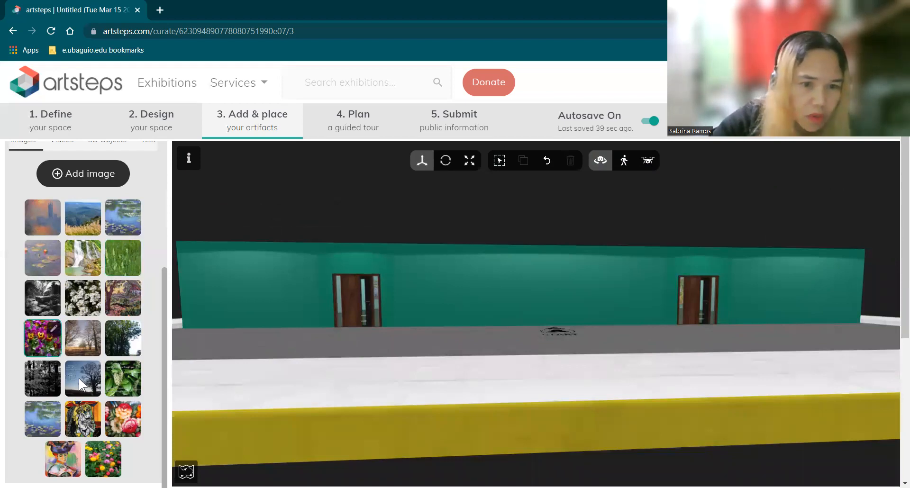
click(243, 297)
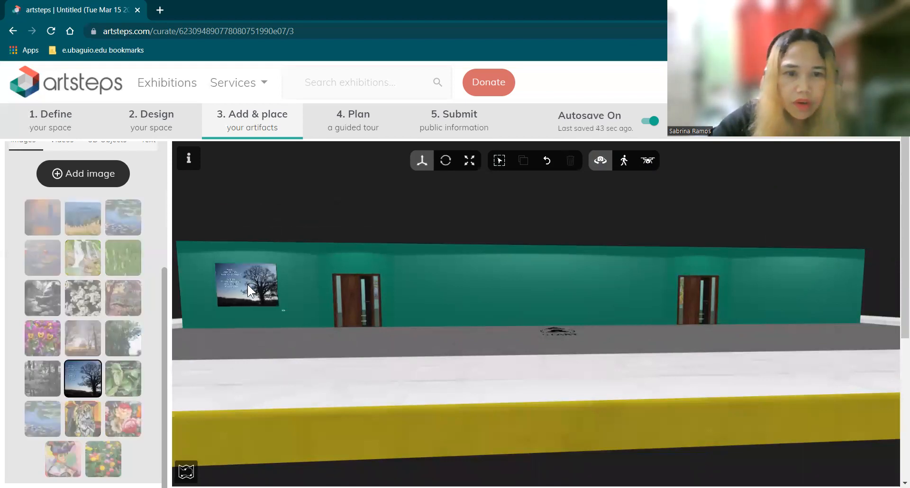
click(254, 269)
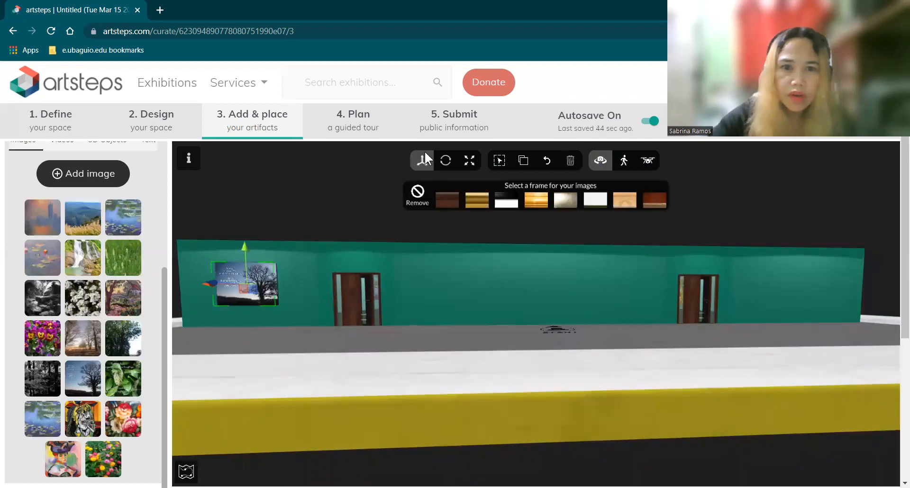
click(468, 160)
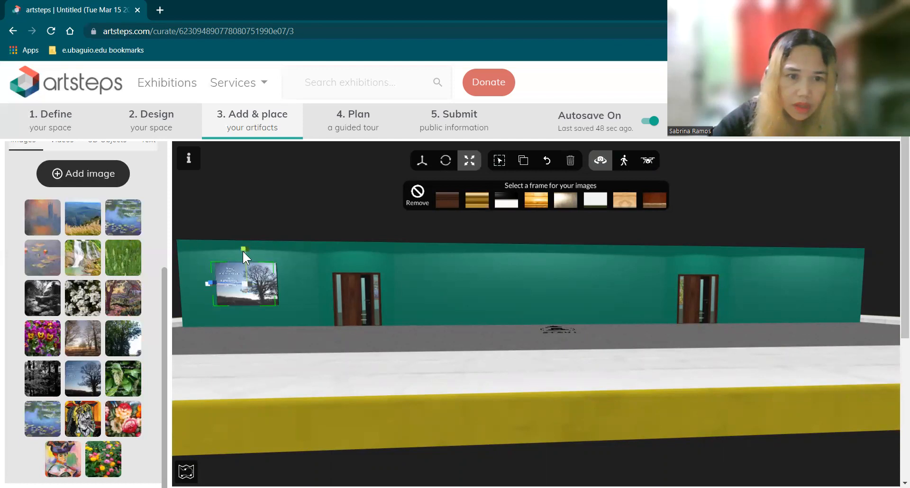
drag(243, 249, 245, 235)
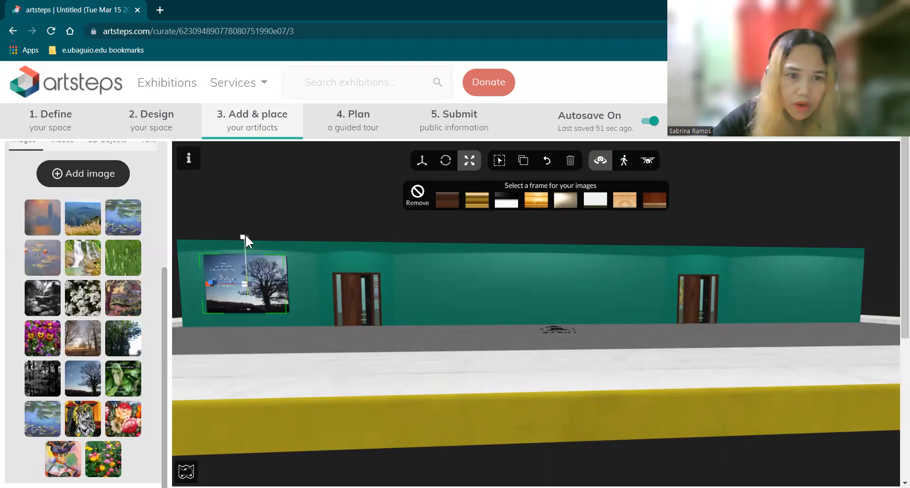
Lower the tree image slightly and shift it right on the wall
click(421, 161)
drag(250, 247, 259, 249)
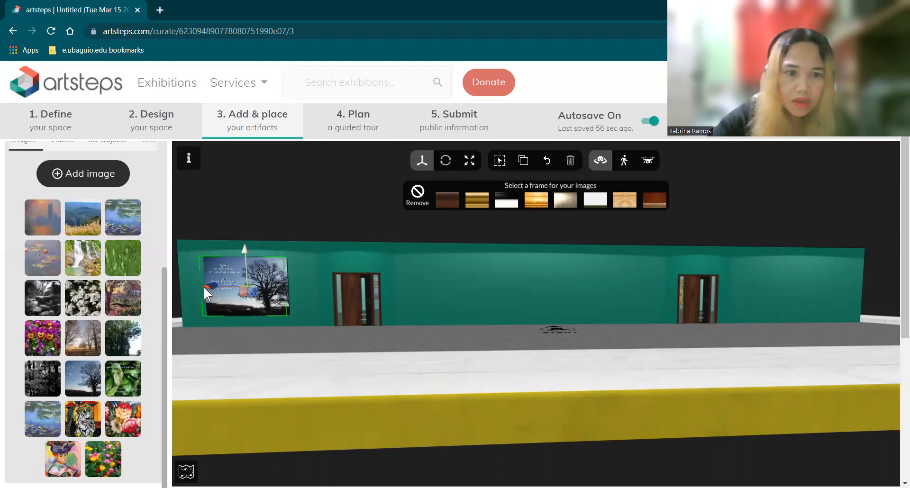
drag(204, 287, 203, 286)
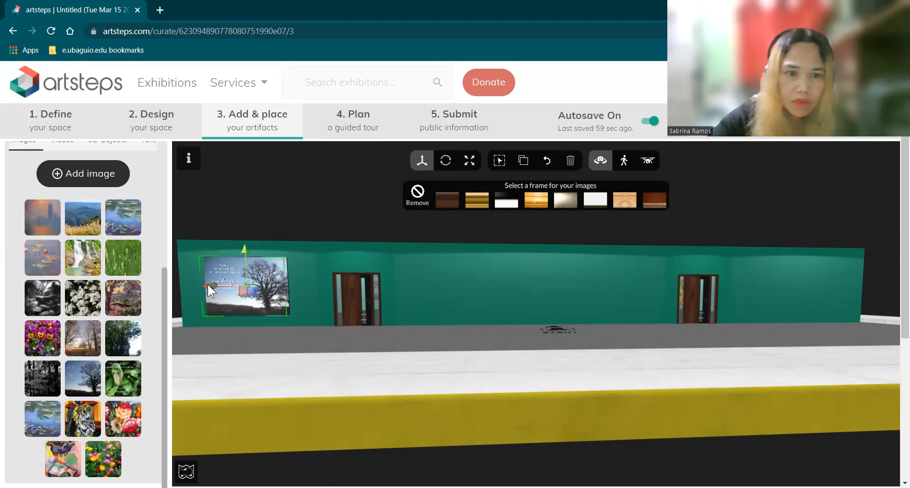
drag(211, 283, 234, 284)
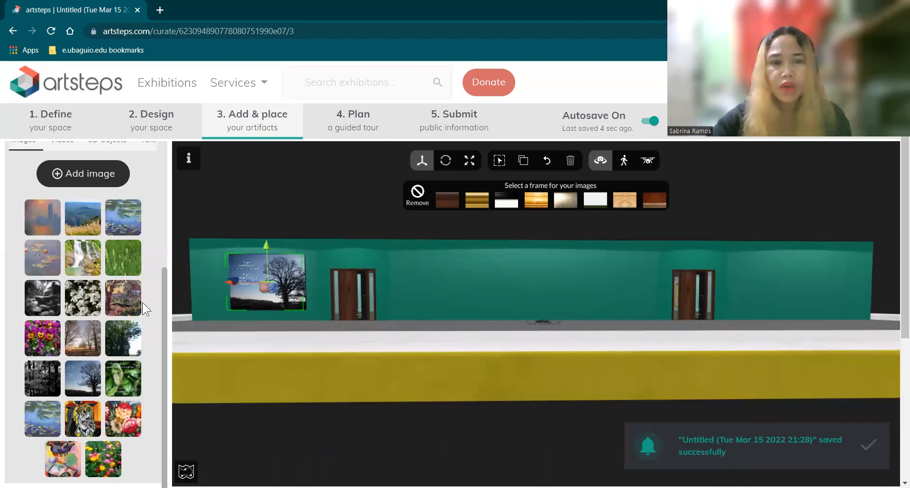
click(405, 273)
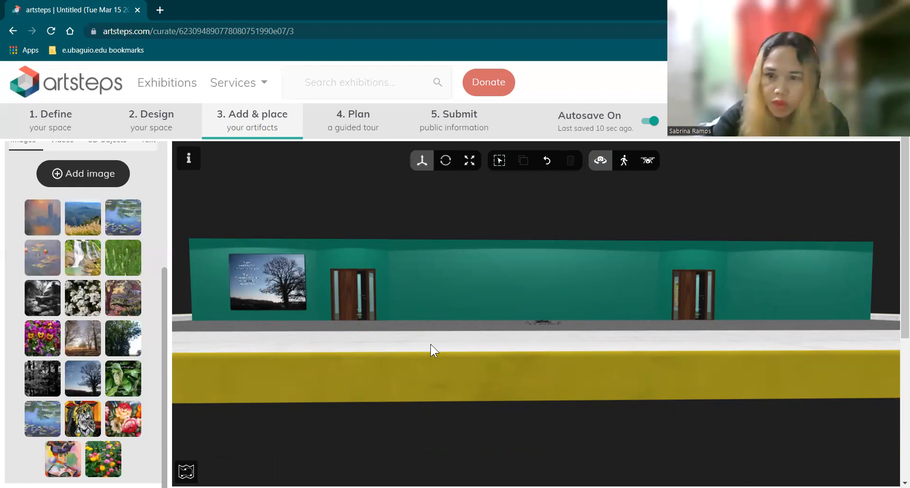
Place the leafy image right of the second door and enlarge it
click(119, 384)
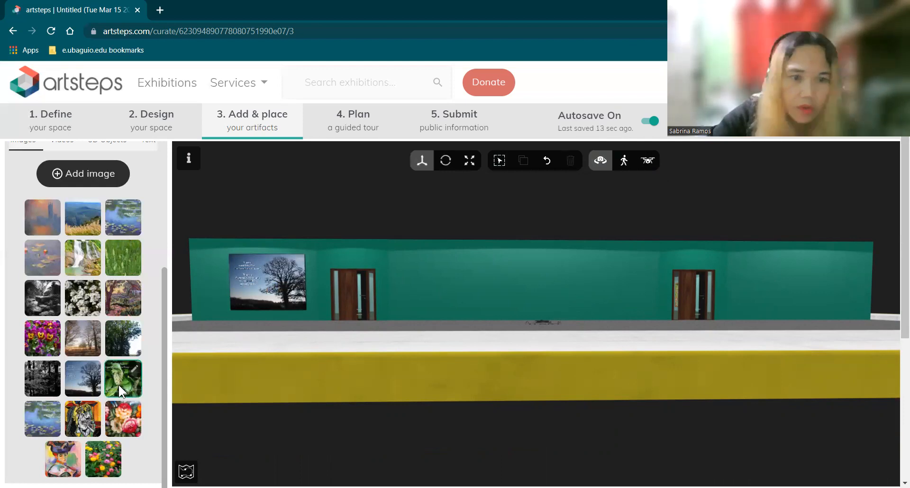
click(794, 291)
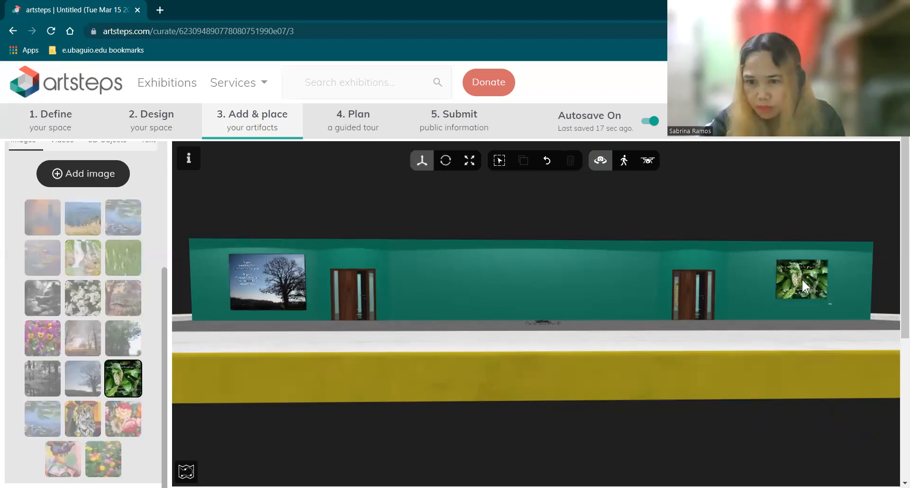
click(802, 280)
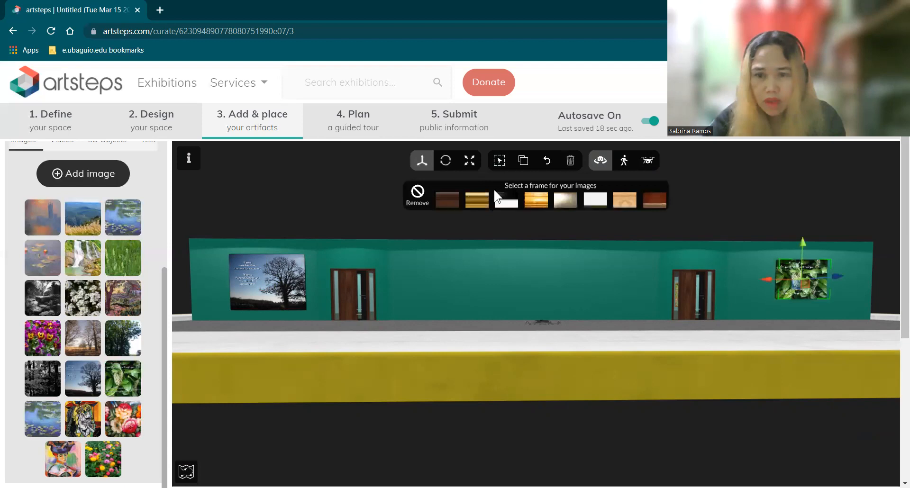
click(471, 166)
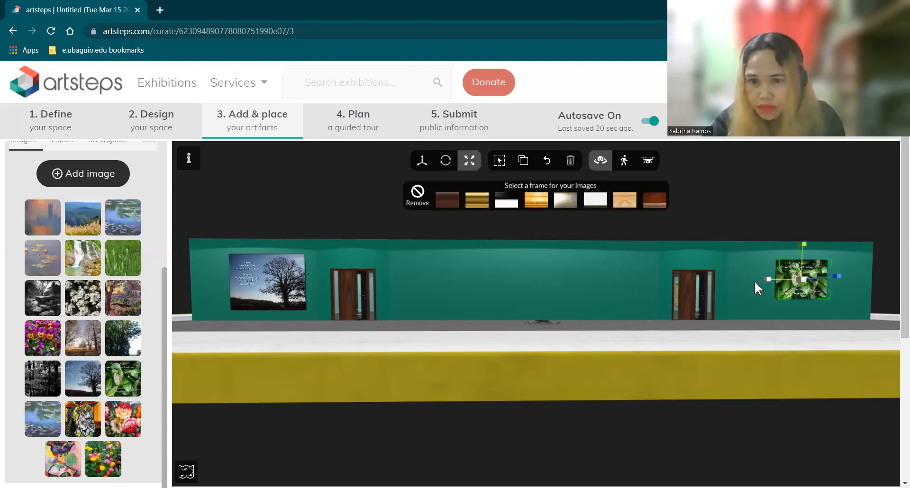
drag(754, 280, 752, 281)
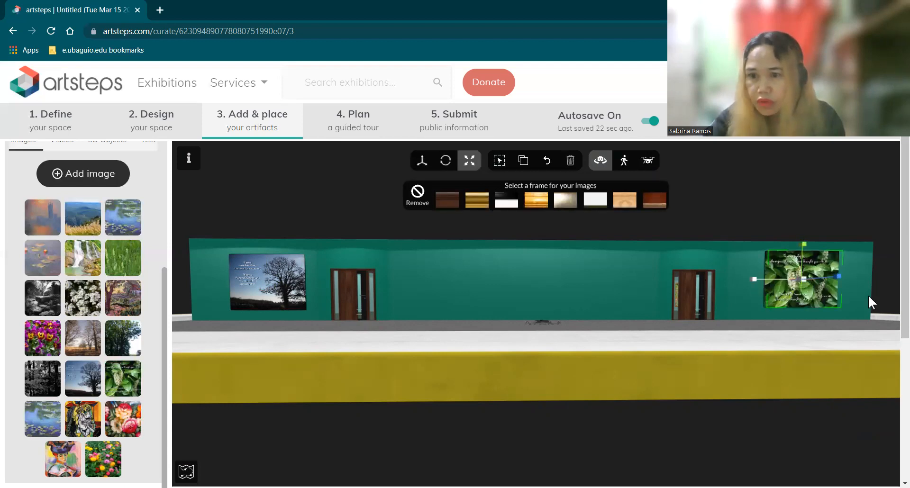
click(816, 292)
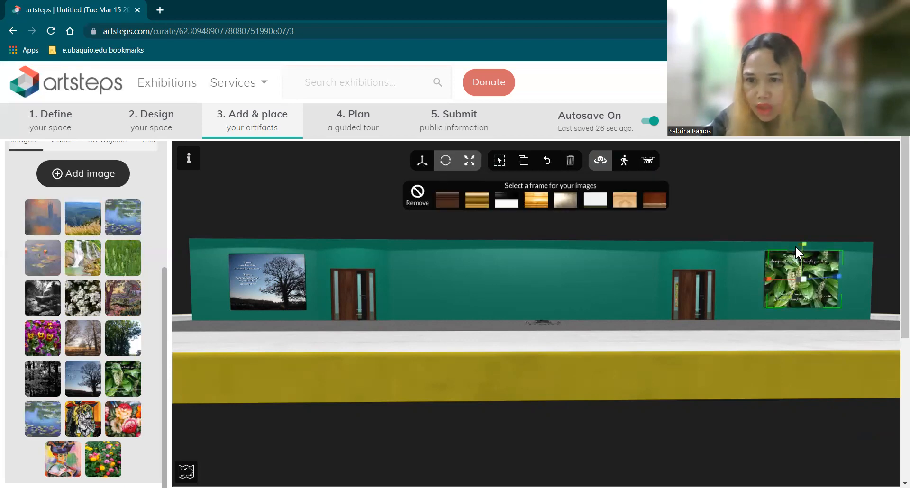
Lower the leaf picture slightly and give it a gold frame
drag(798, 240, 800, 242)
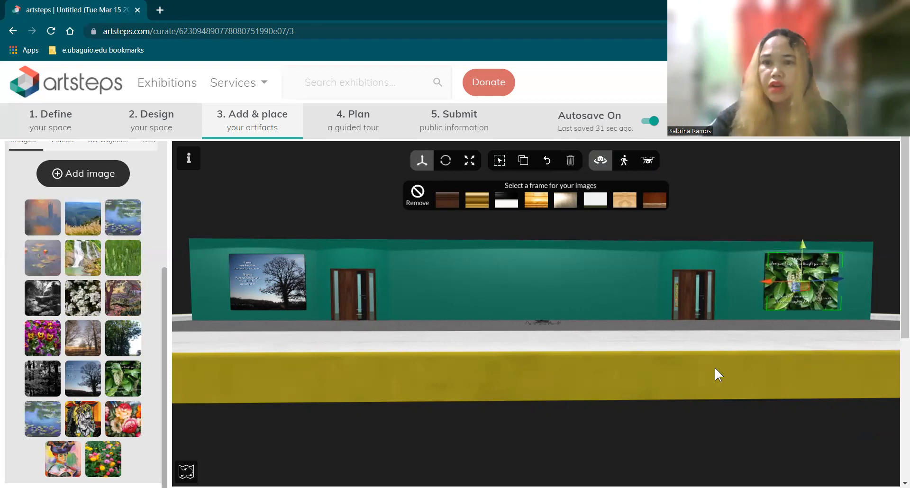
click(677, 371)
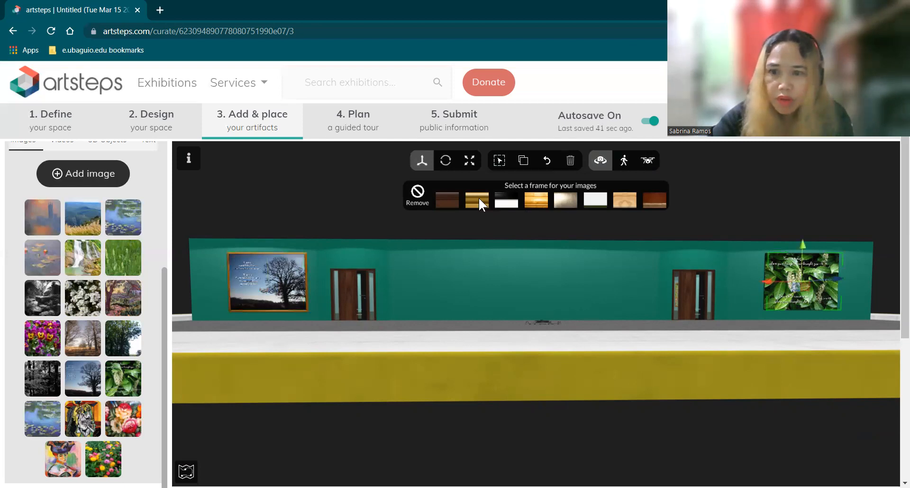
click(706, 373)
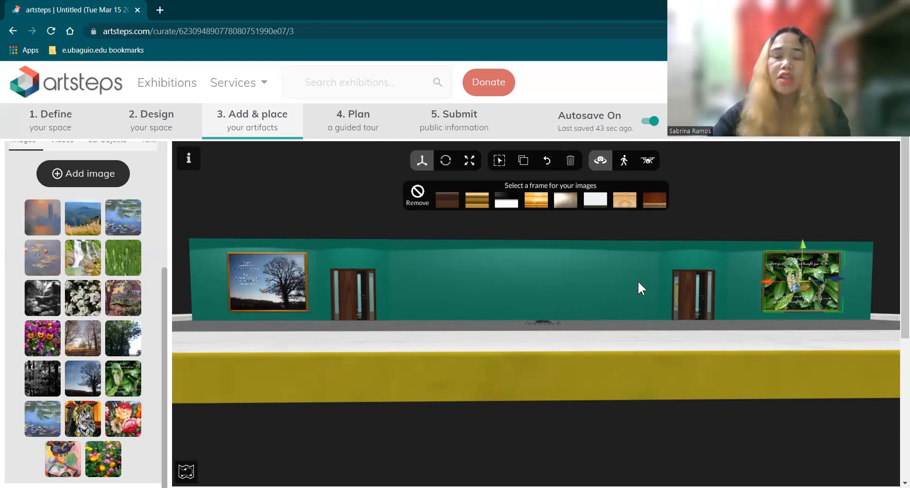
mouse_move(524, 368)
mouse_down()
mouse_move(569, 404)
mouse_move(515, 404)
mouse_move(521, 390)
mouse_up()
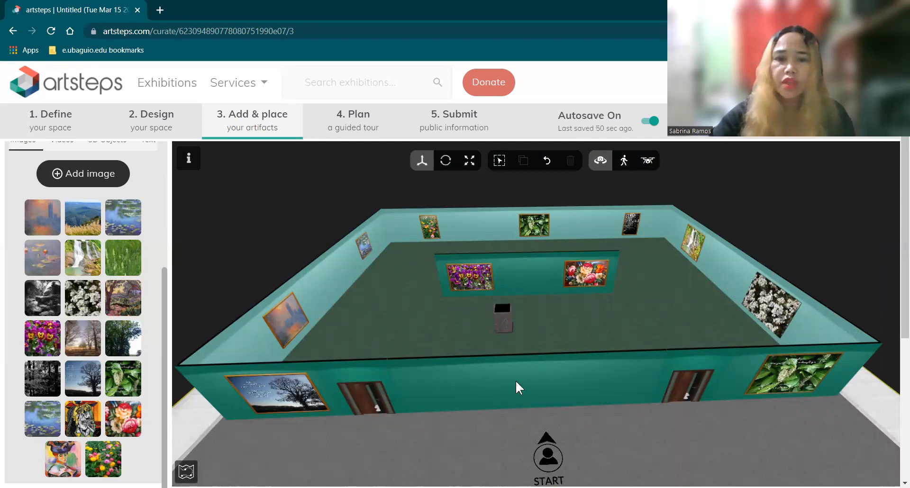
drag(515, 381, 516, 379)
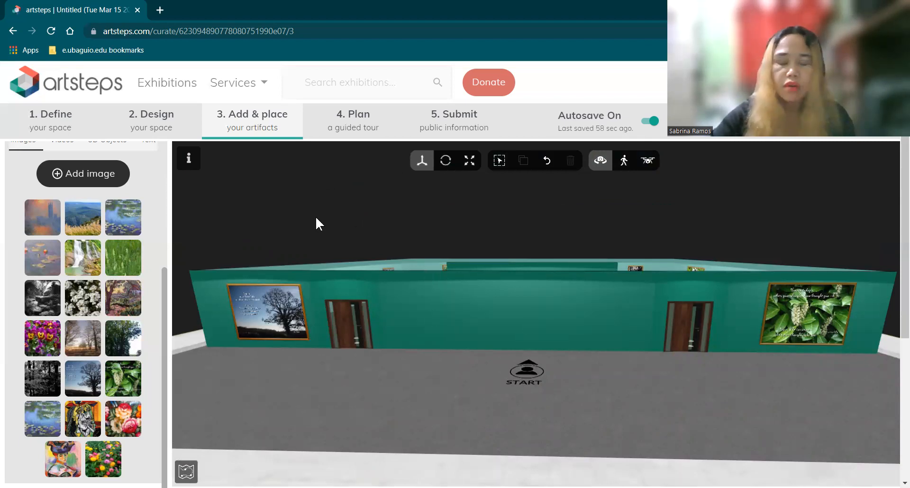
click(123, 298)
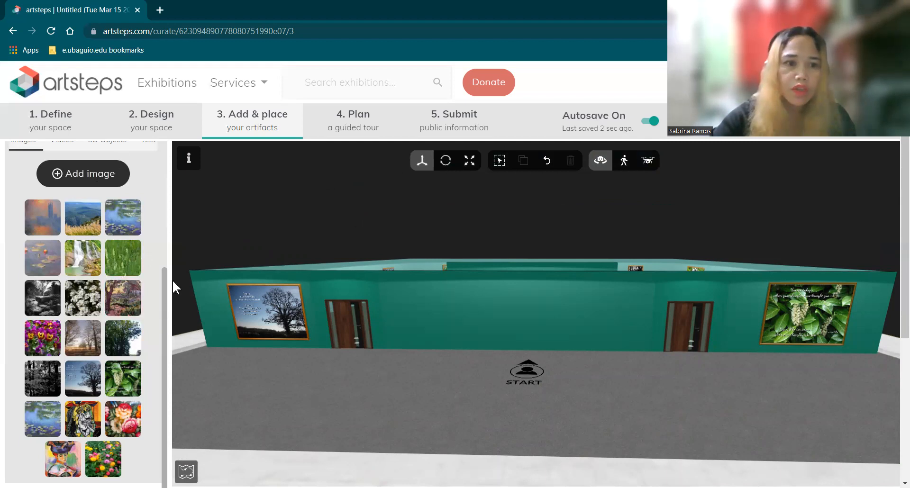
scroll(129, 255, up, 1)
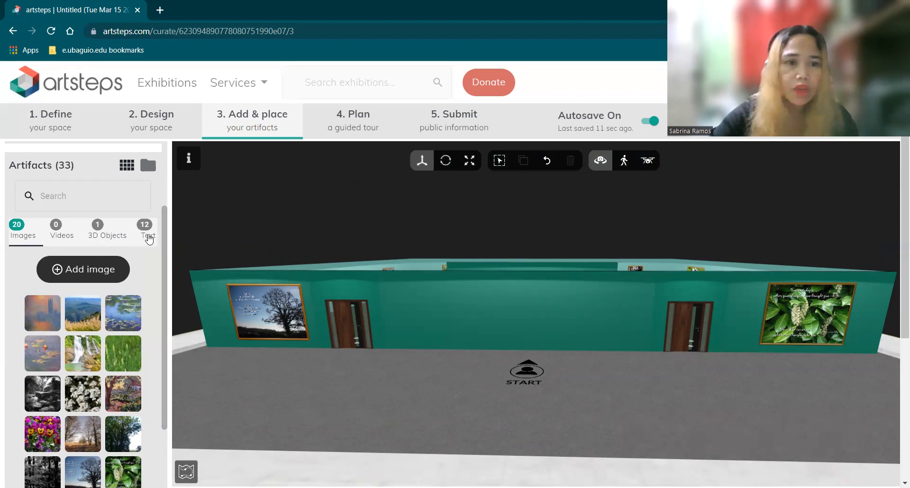
Place the ENTRANCE text on the outside front wall just above the right door
click(147, 229)
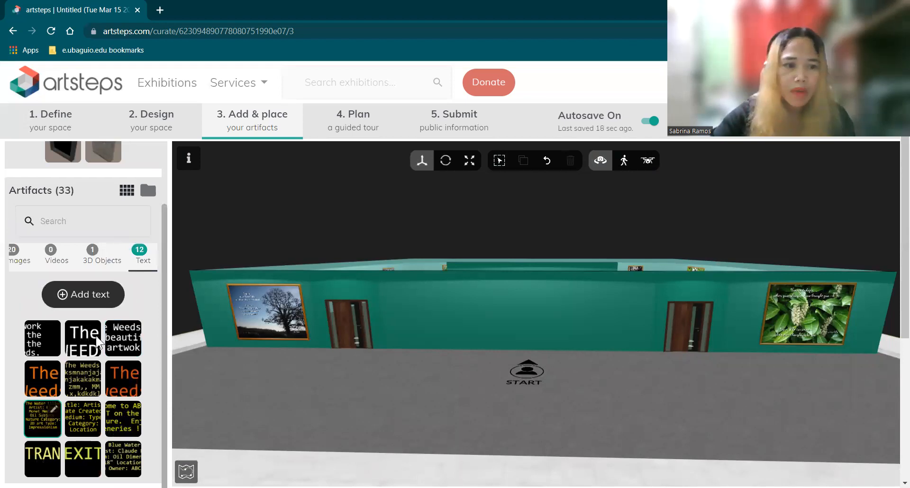
click(43, 337)
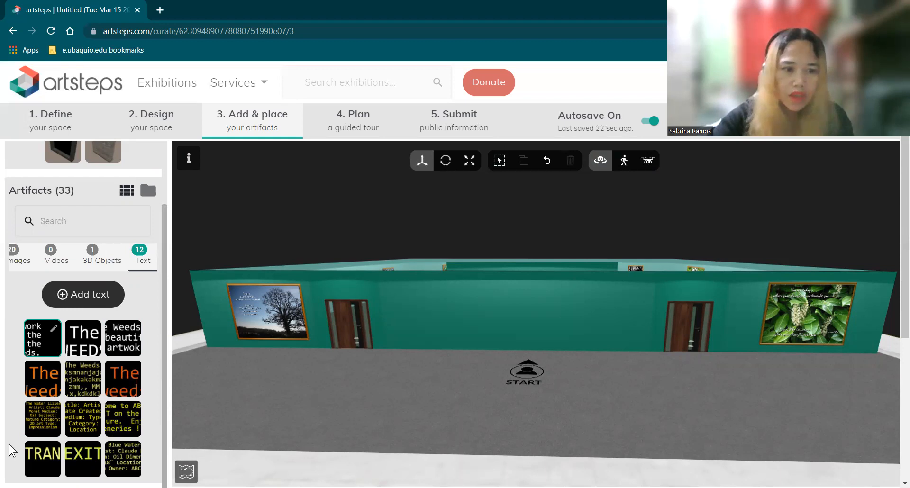
click(41, 463)
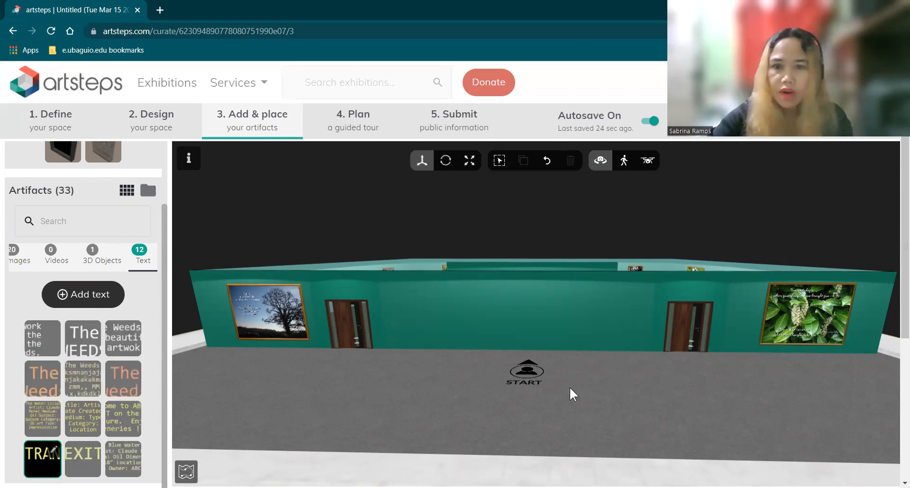
click(689, 299)
drag(689, 295, 692, 293)
click(692, 298)
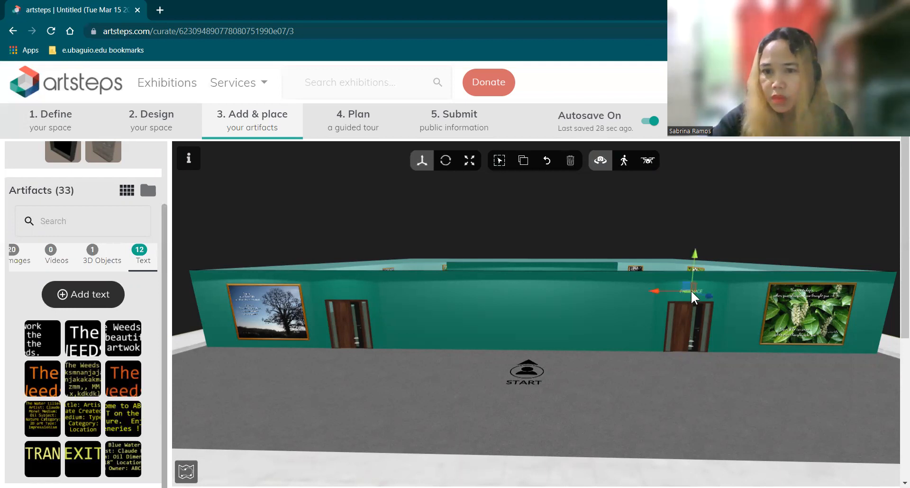
Enlarge the ENTRANCE label with the Scale tool, then bring the EXIT text into the gallery
click(469, 161)
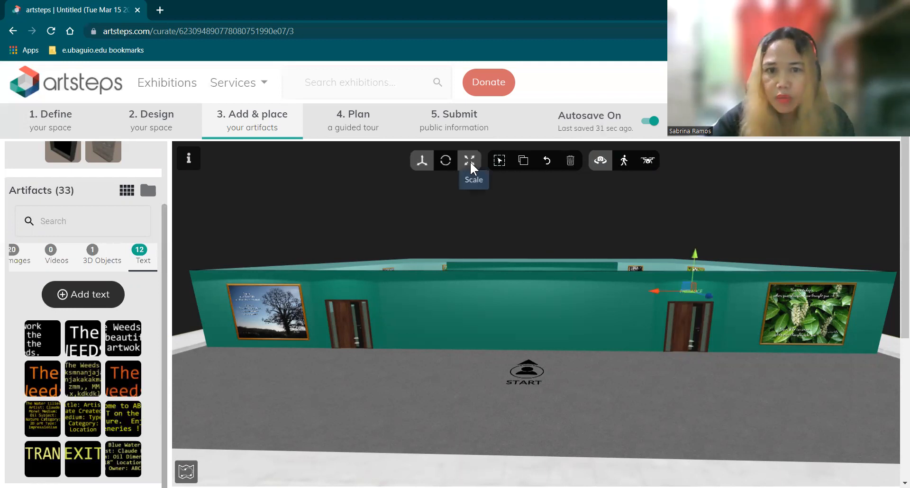
drag(656, 294, 619, 304)
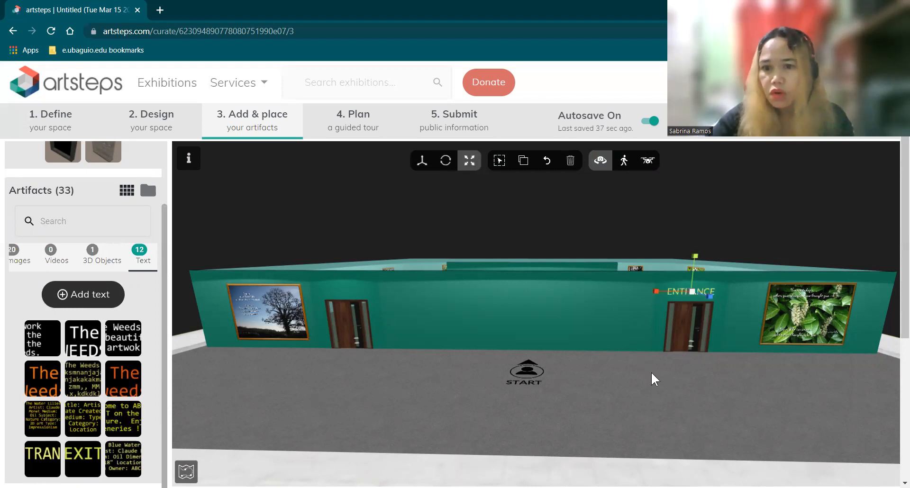
click(711, 325)
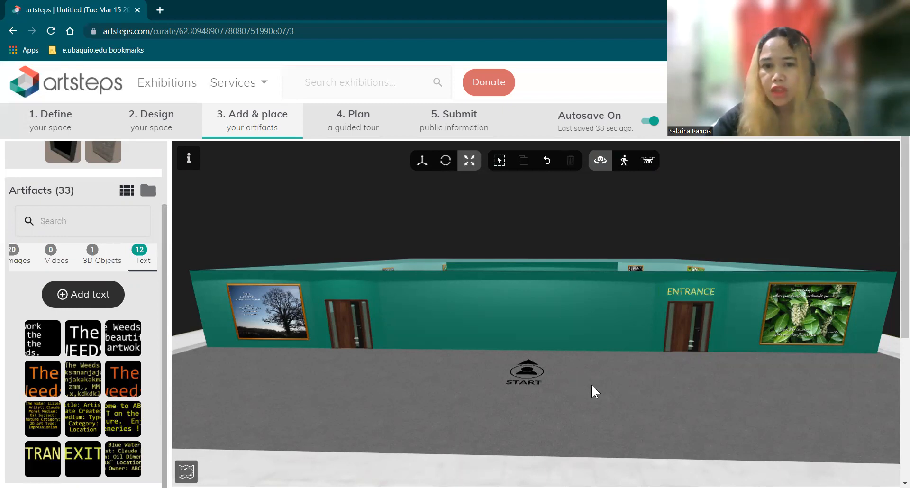
drag(711, 387, 797, 407)
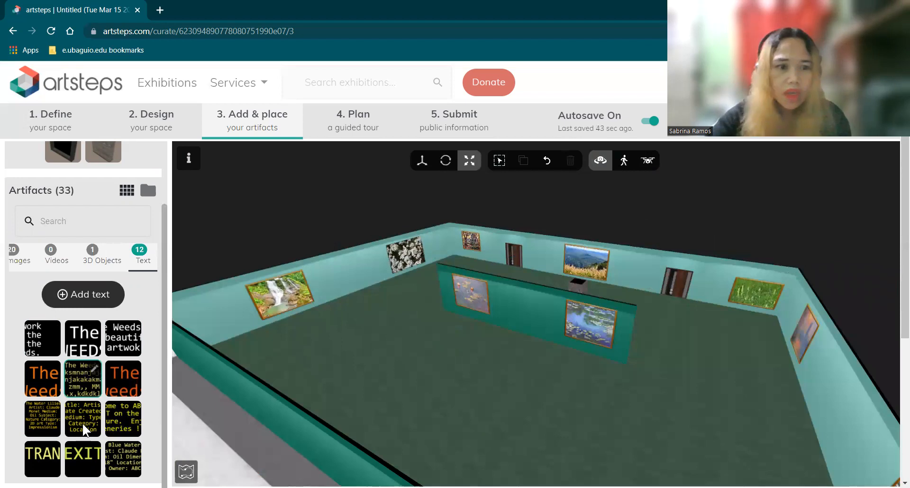
drag(84, 469, 682, 264)
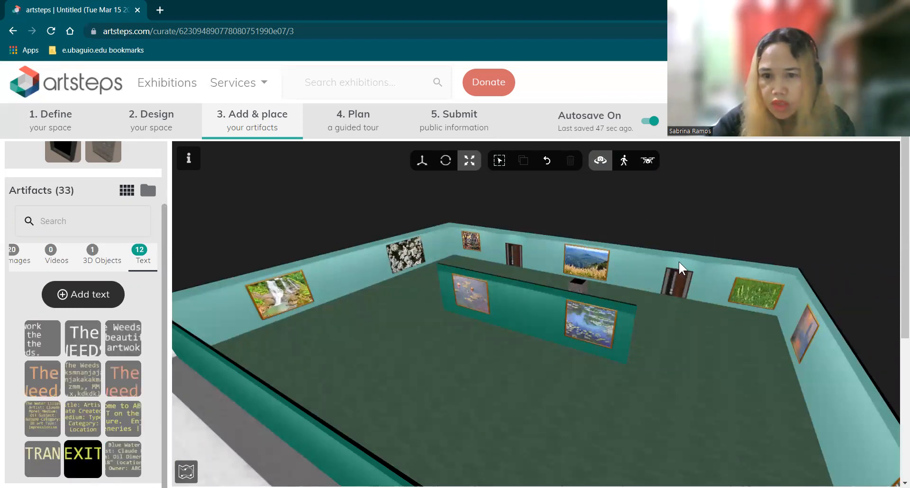
Drop the EXIT text on the inner back wall beside the mountain landscape and zoom in
drag(680, 279, 683, 264)
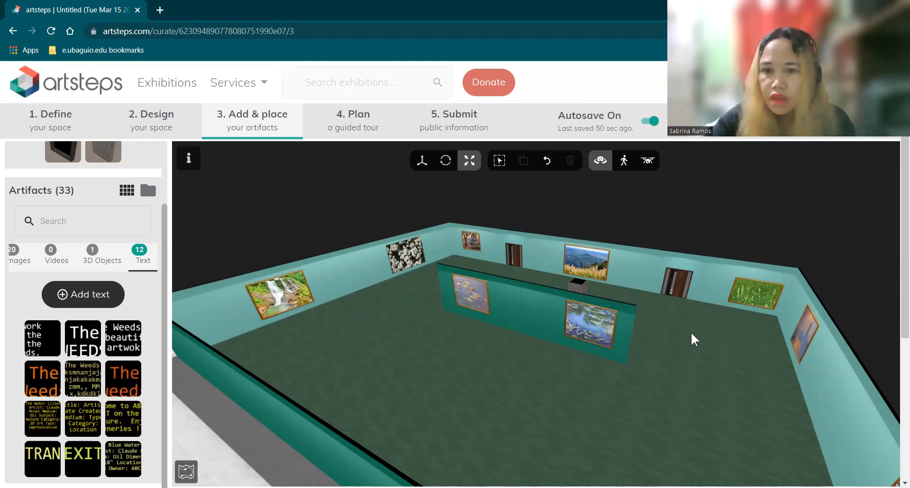
scroll(691, 332, up, 2)
scroll(762, 233, up, 1)
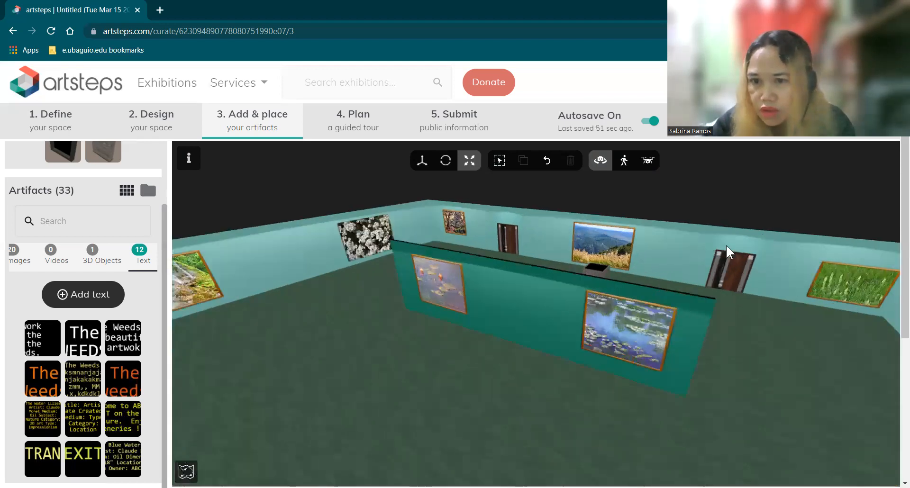
scroll(726, 246, up, 1)
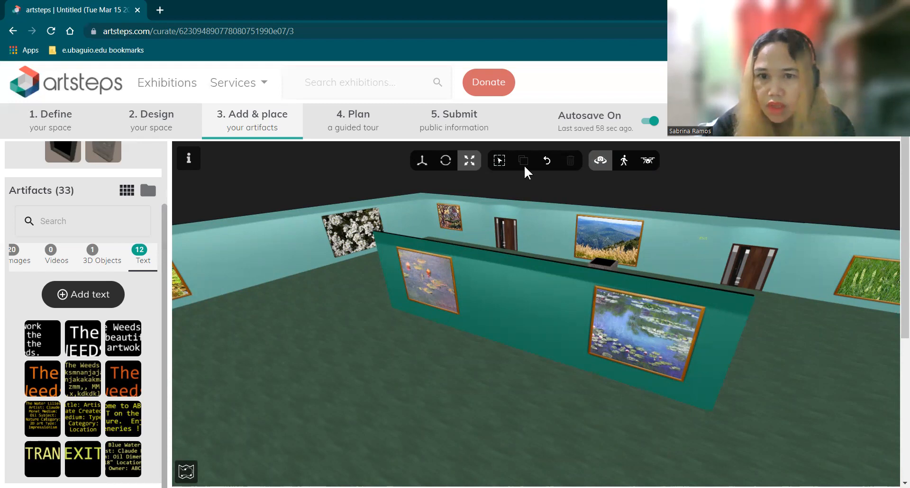
Select the small EXIT text and scale it up
click(703, 239)
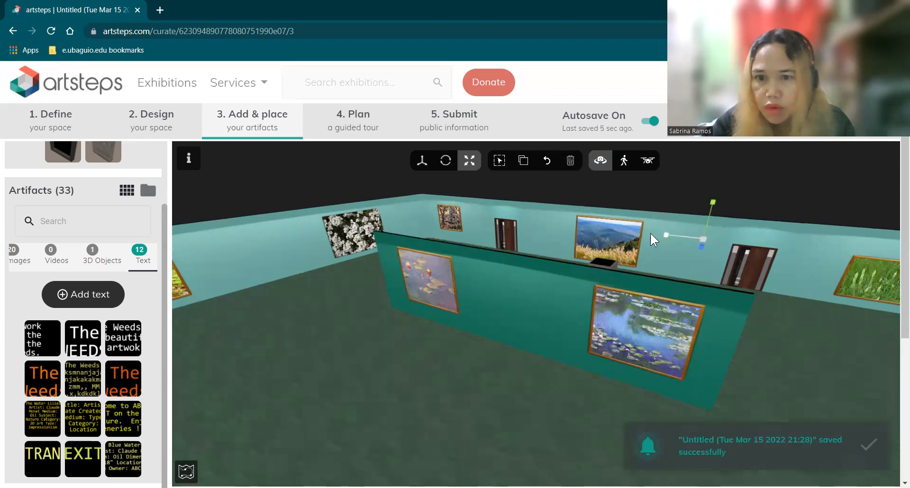
drag(697, 241, 612, 244)
mouse_move(732, 260)
mouse_down()
mouse_move(691, 241)
mouse_move(708, 242)
mouse_up()
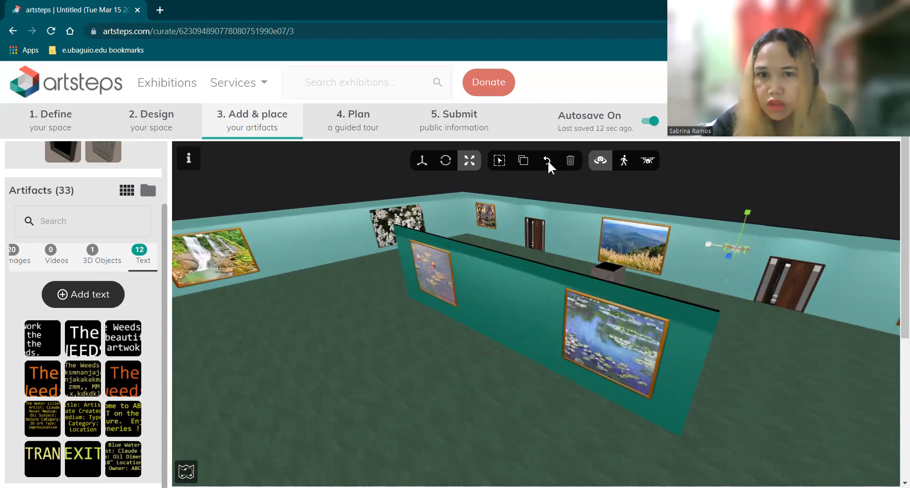
Move the EXIT label down and over so it sits just above the inner right door
click(421, 160)
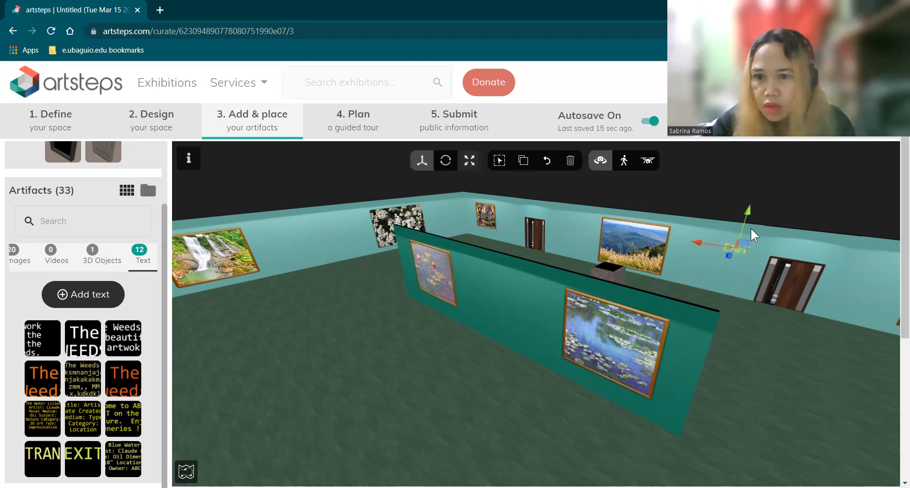
drag(797, 216, 750, 239)
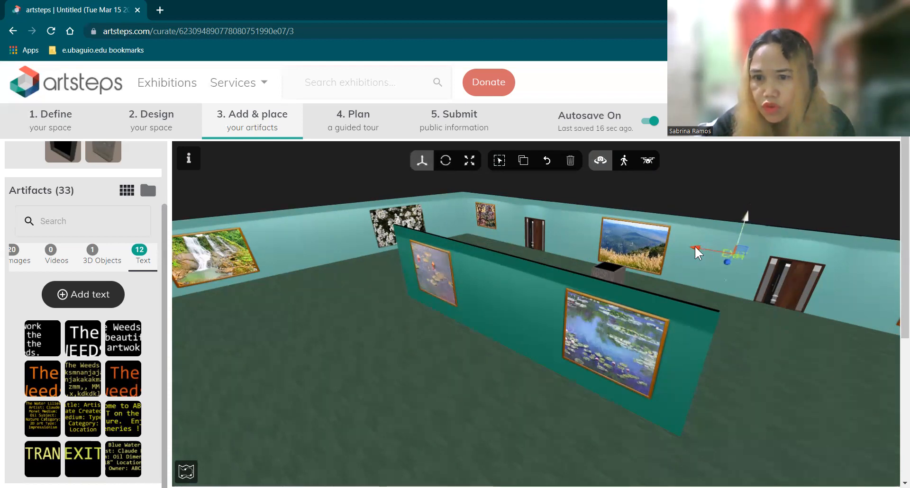
drag(696, 246, 822, 212)
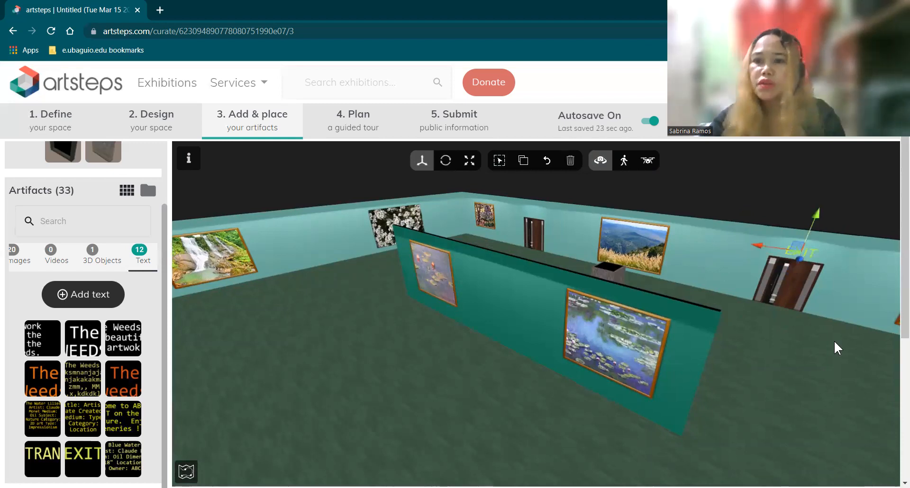
click(834, 341)
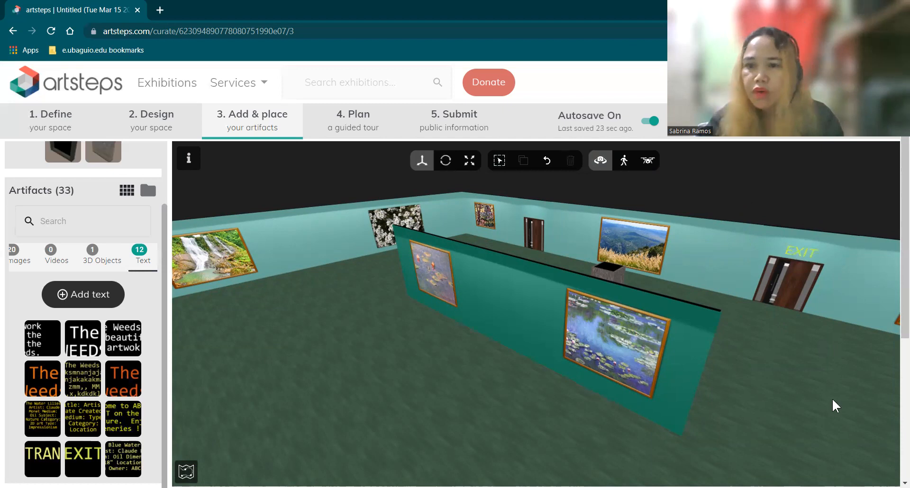
double_click(593, 371)
drag(641, 353, 664, 367)
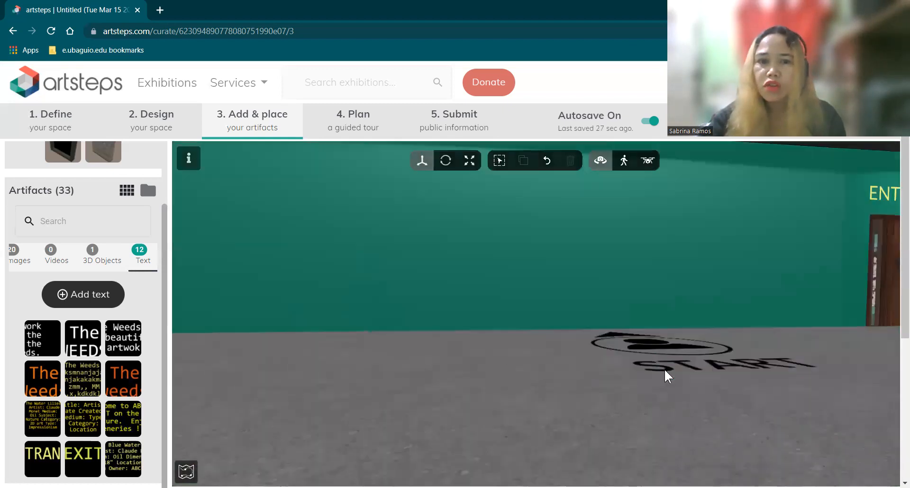
Place the 'Welcome to ABC ART EXHIBIT' text on the front wall between the two doors
double_click(663, 369)
scroll(664, 370, down, 2)
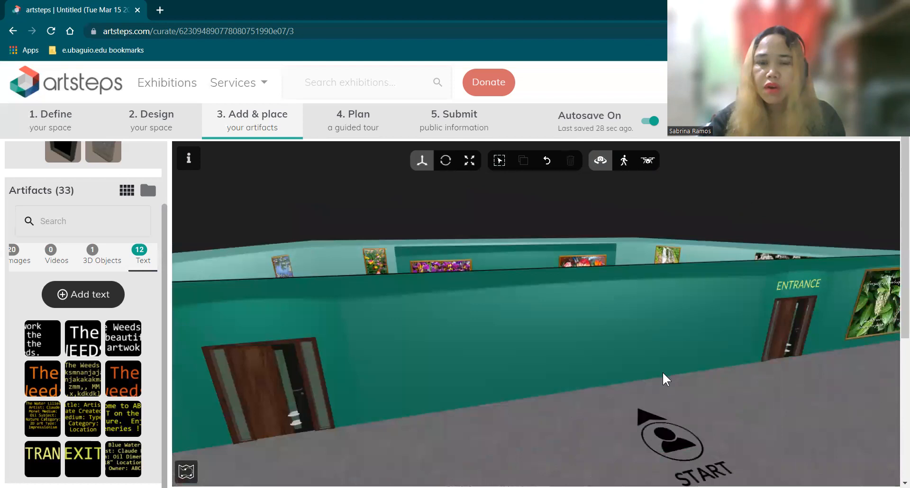
scroll(662, 372, down, 1)
scroll(449, 408, down, 1)
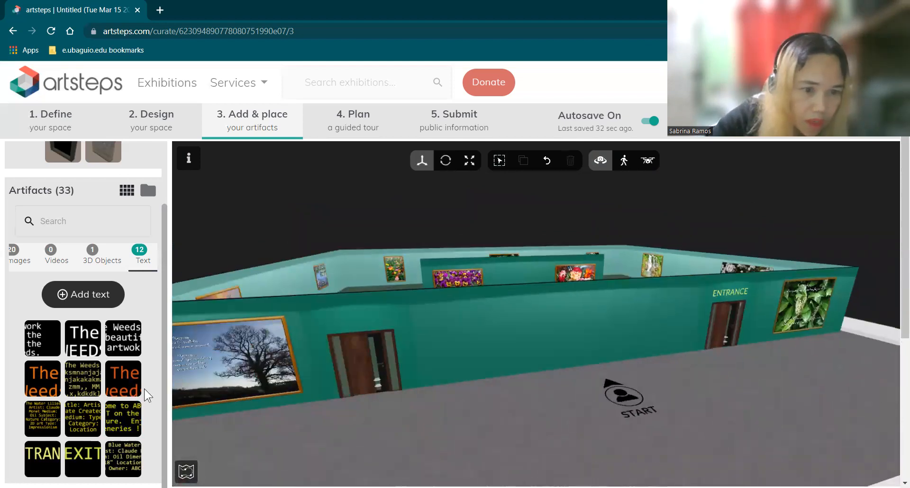
drag(113, 427, 544, 339)
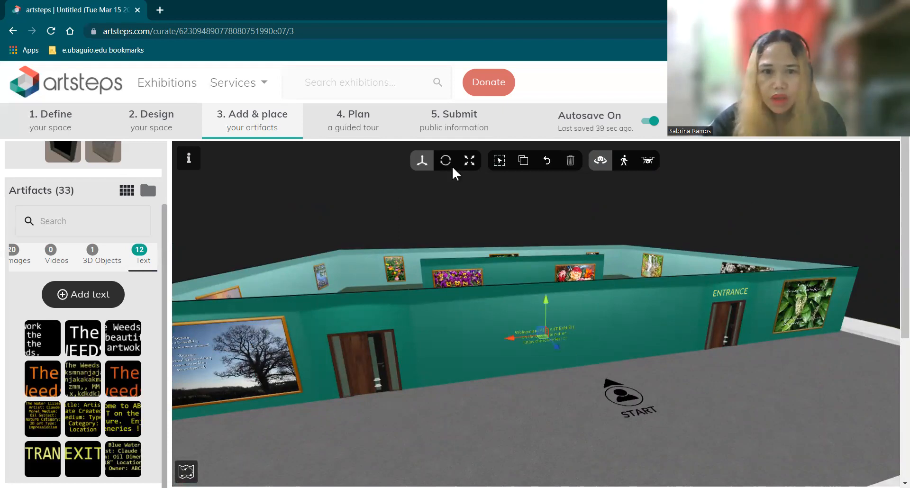
Scale the welcome text across the wall, then orbit out to an overhead gallery view
click(469, 161)
drag(515, 340, 431, 366)
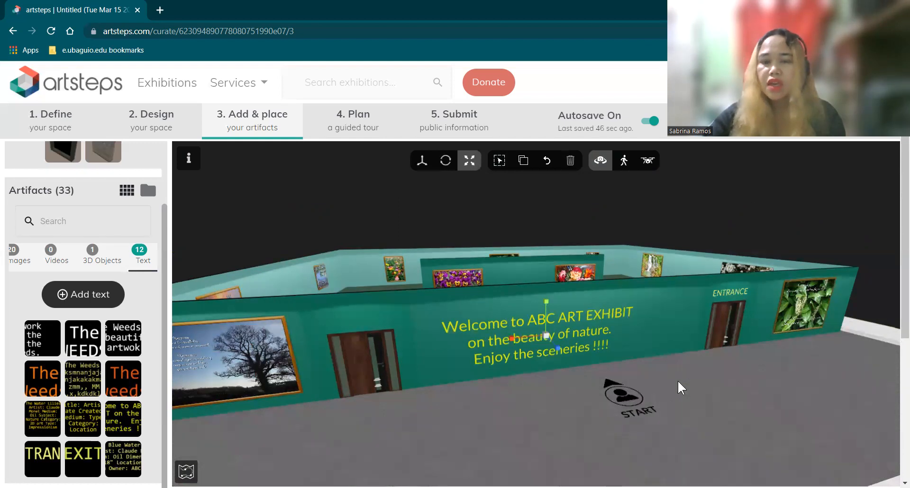
click(760, 399)
scroll(592, 342, down, 1)
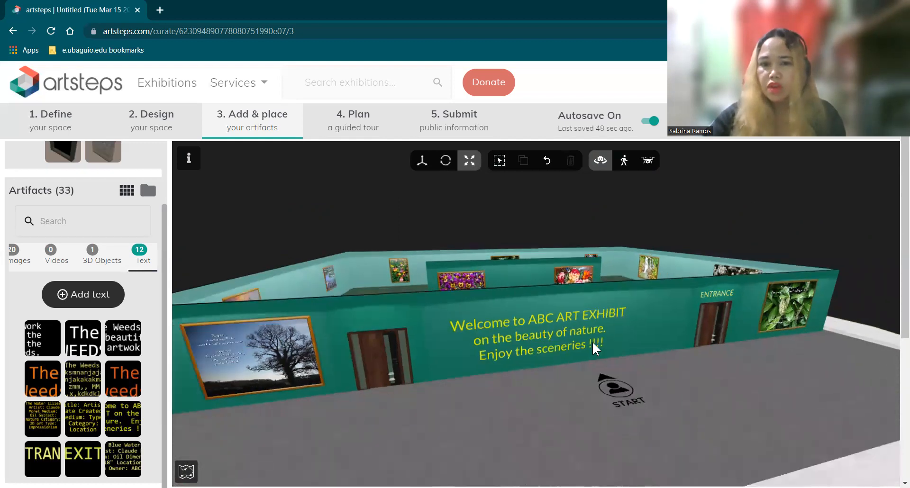
drag(531, 316, 499, 302)
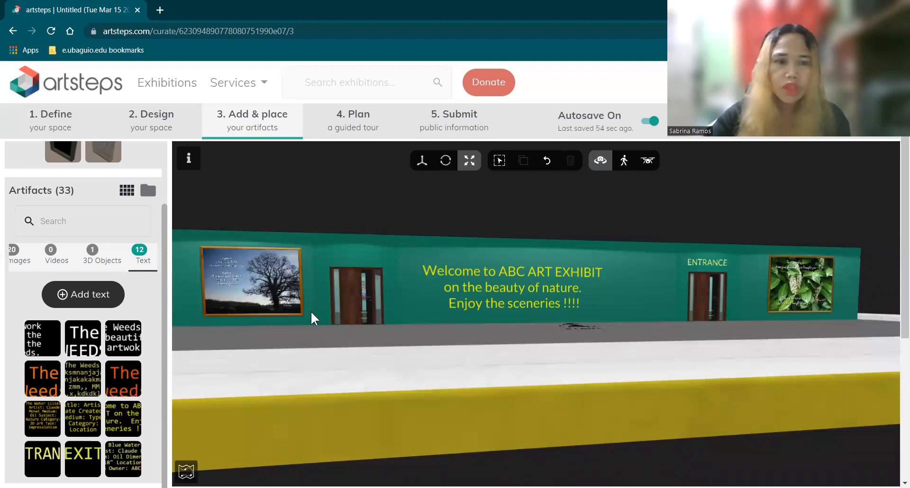
drag(676, 370, 619, 331)
drag(585, 334, 544, 283)
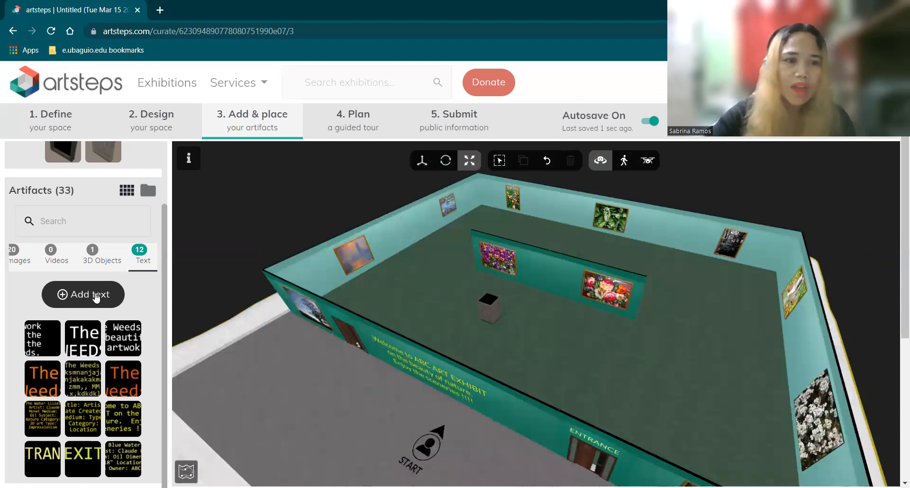
Start a new text artwork with lines 'Title: Water Lilies' and 'Artist: Claude Monet'
click(76, 284)
click(202, 180)
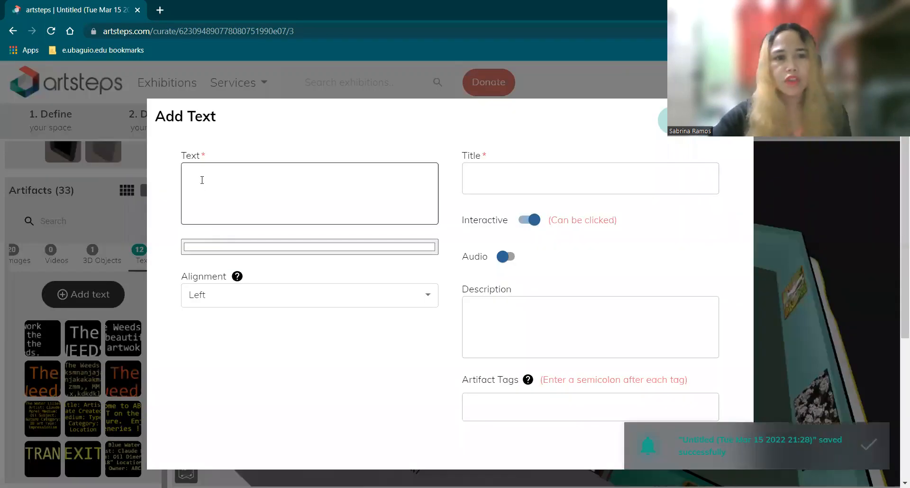
text(T)
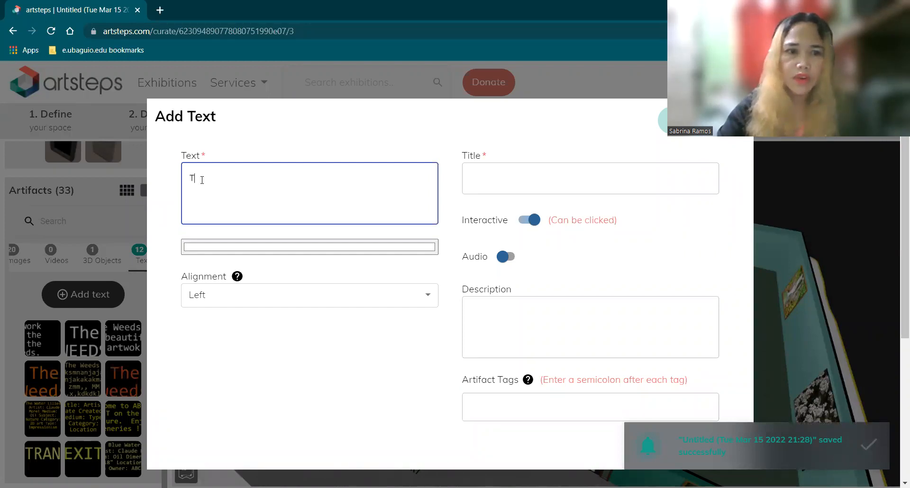
text(itle: Water Lilies)
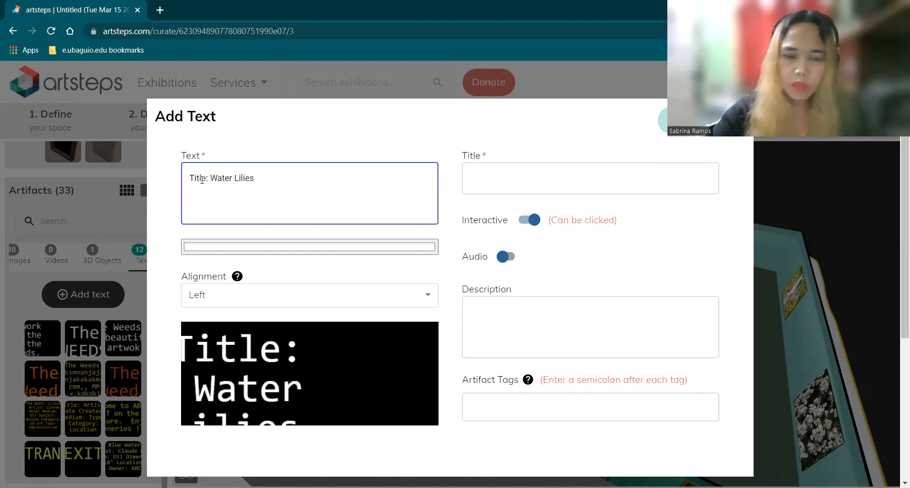
key(Return)
text(Artist:)
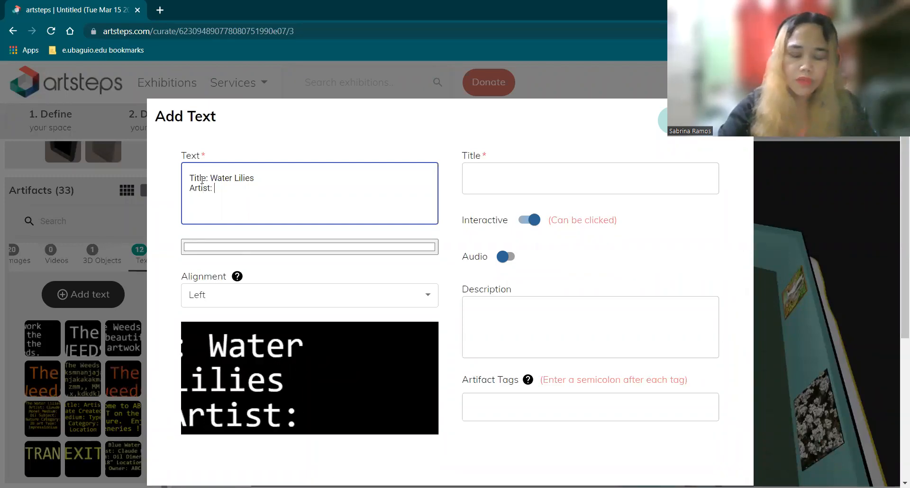
text( Cla)
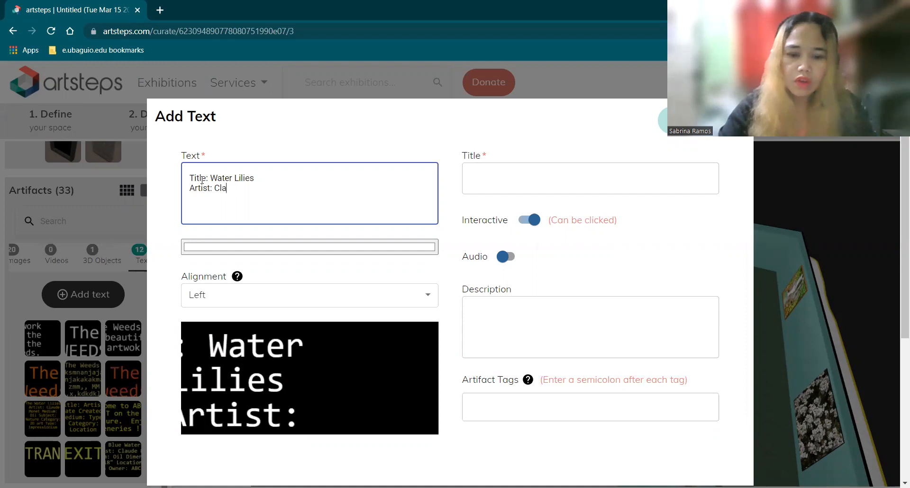
text(ude Monet)
key(Return)
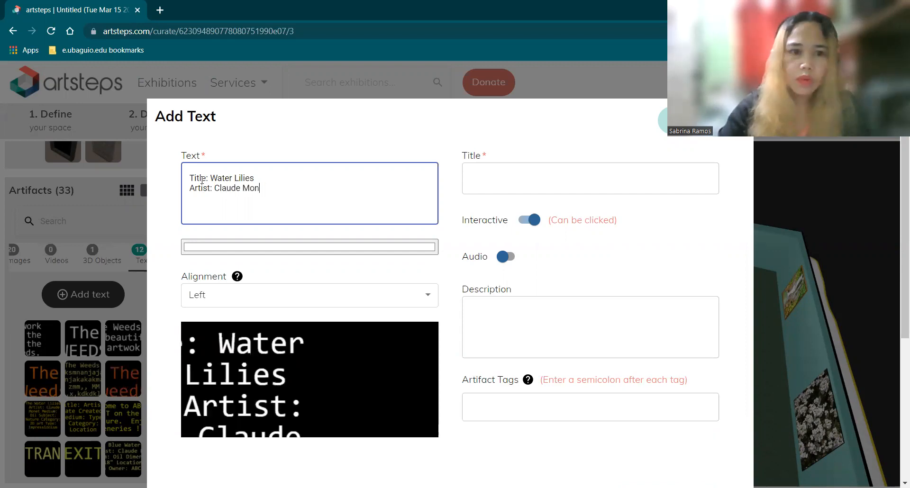
Add the lines 'Medium: Oil paint', 'Dimensions: 20"X18"' and 'Owner: ABC Museum'
text(Medium)
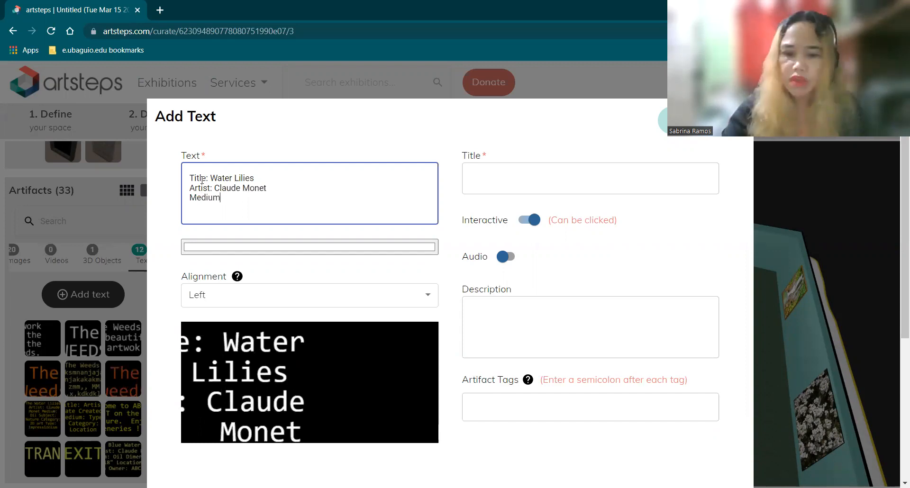
text(:)
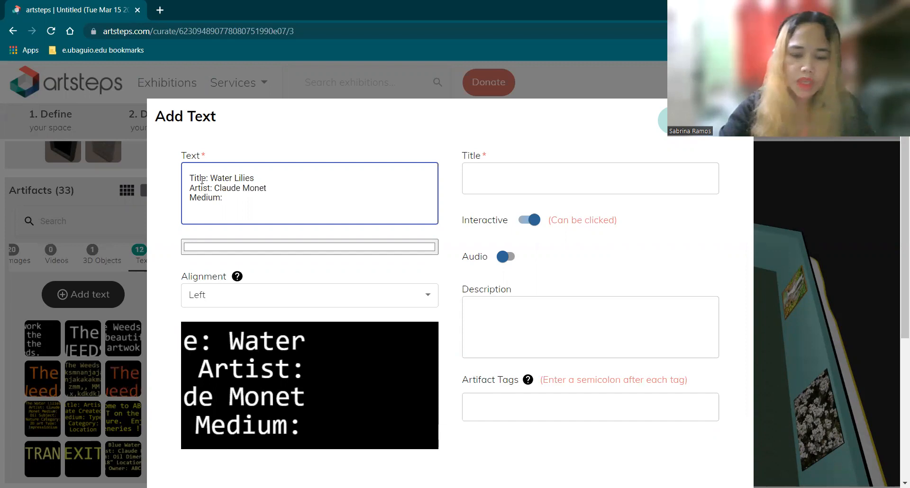
text( Oil pai)
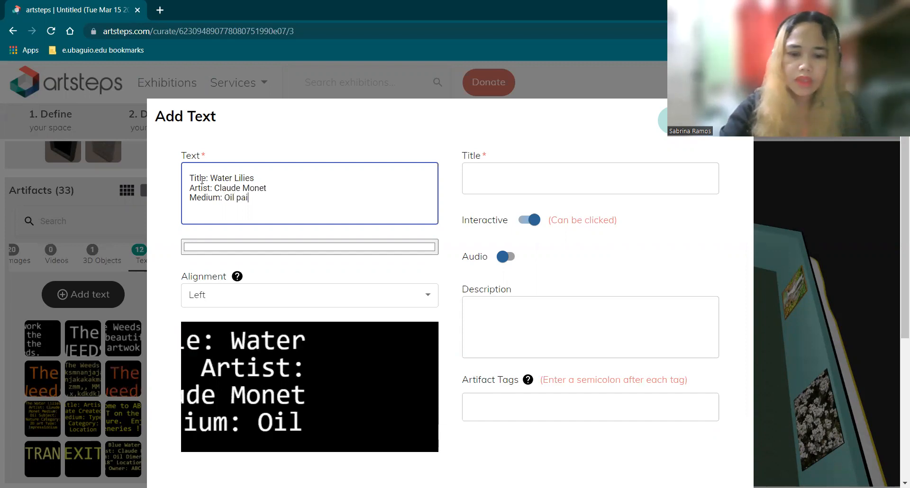
text(ny)
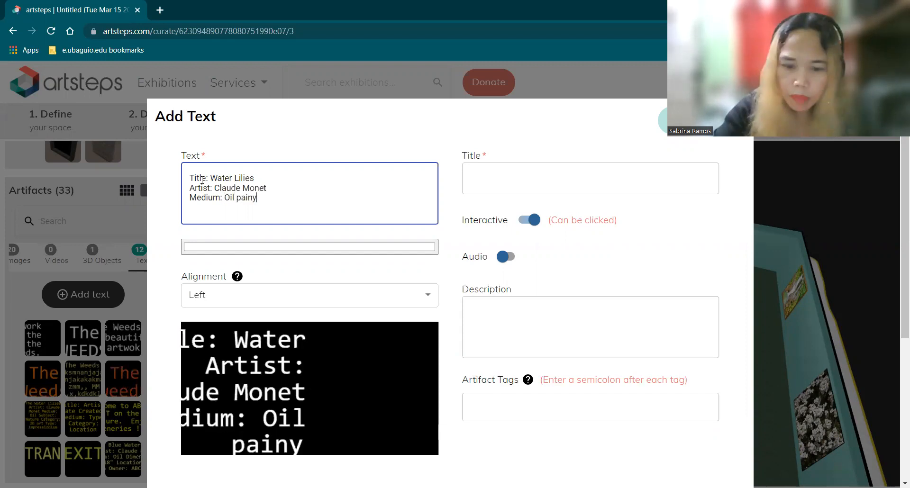
key(BackSpace)
text(t )
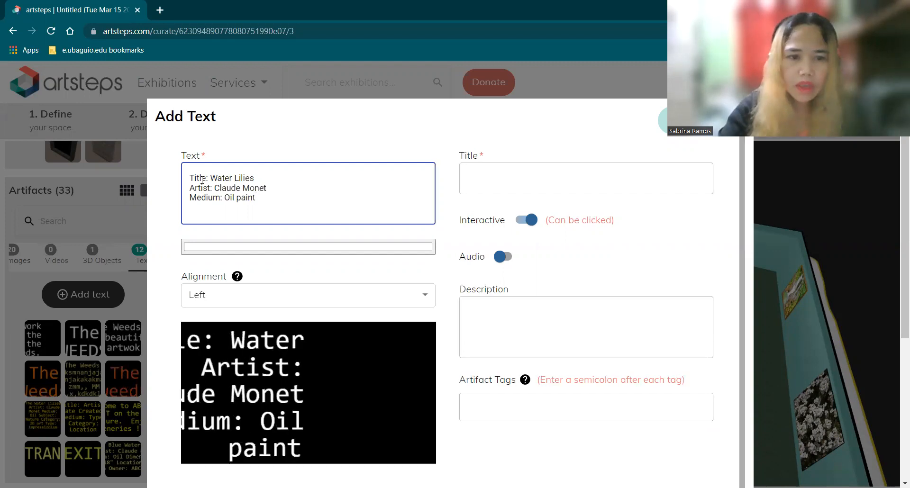
text(Dimens)
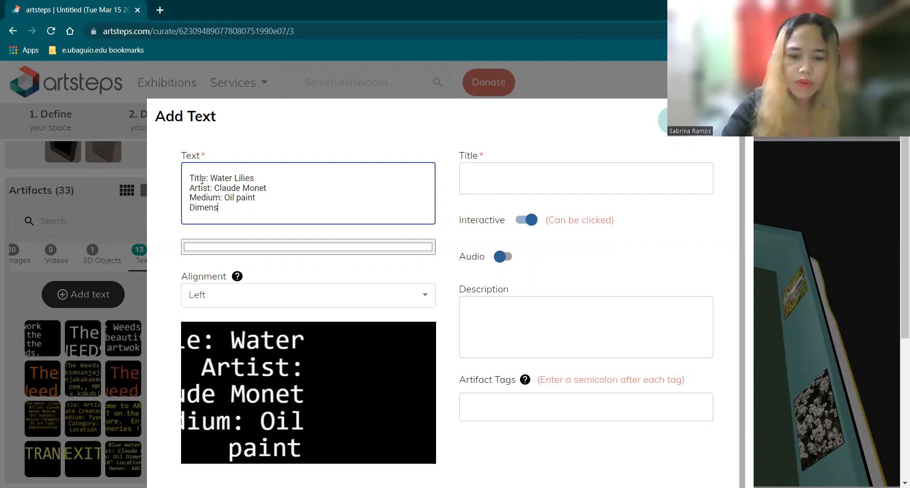
text(ions: 2)
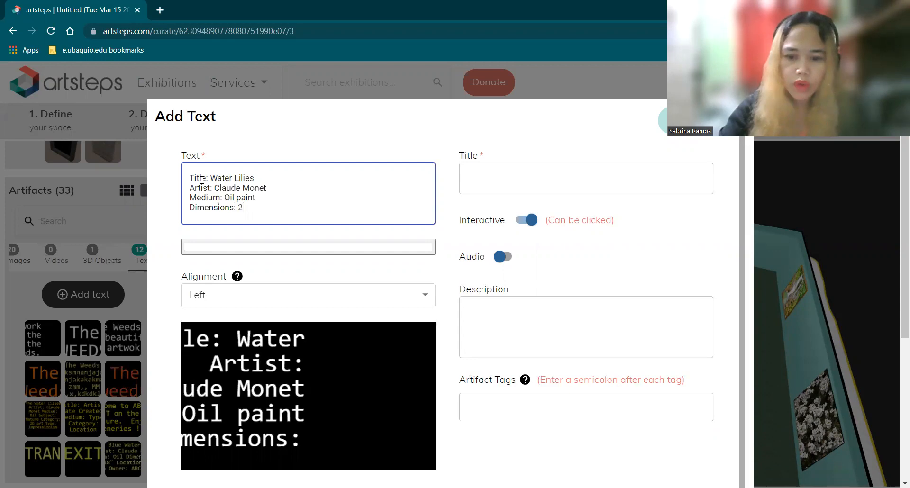
text(0)
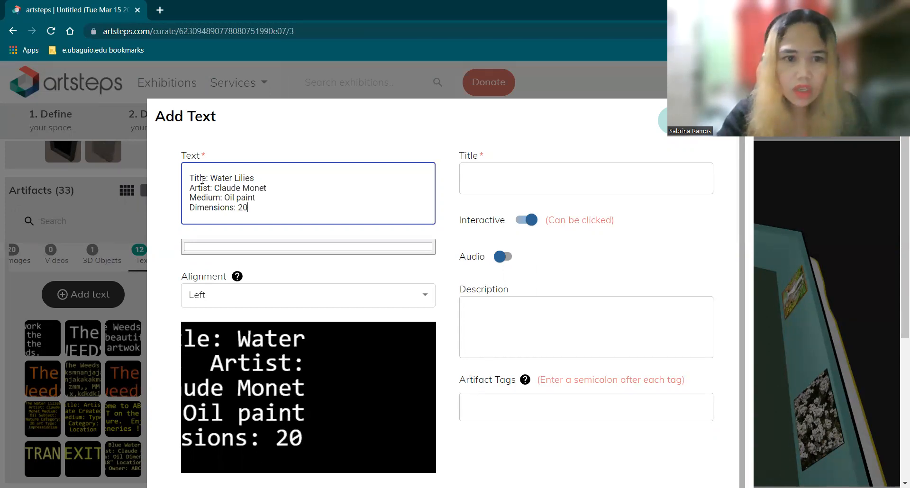
text(")
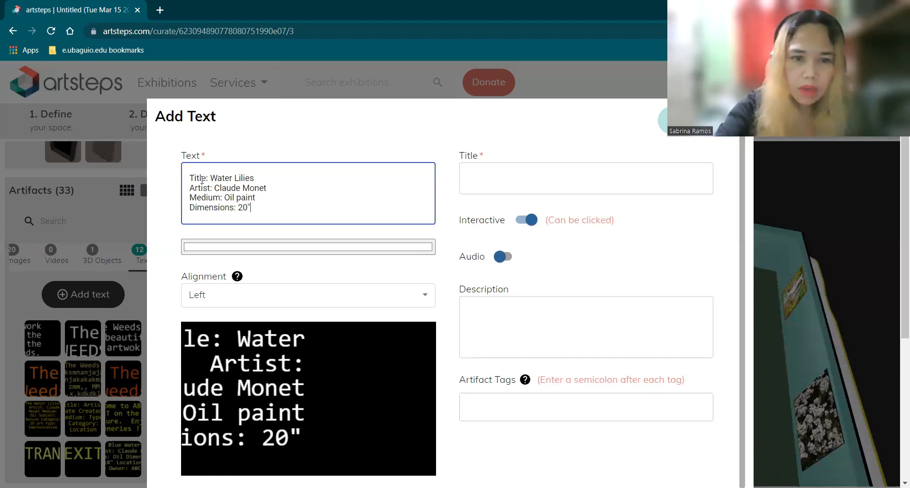
text(X18)
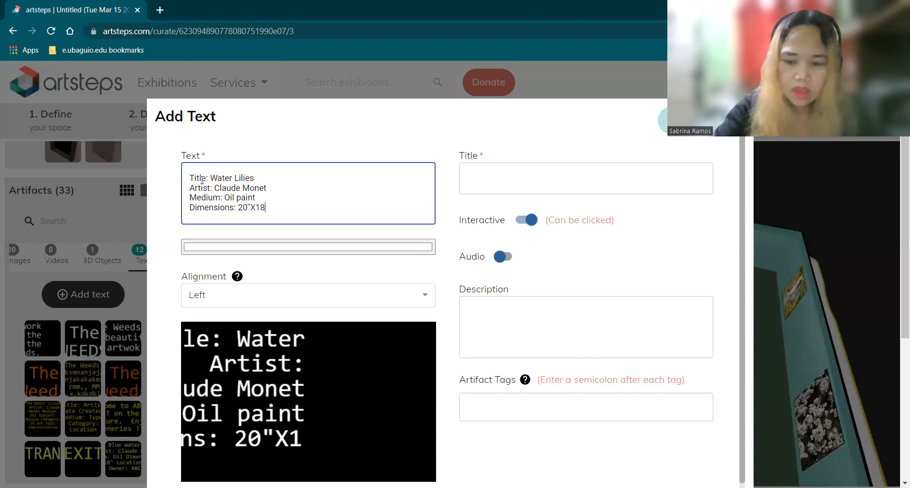
text(")
key(Return)
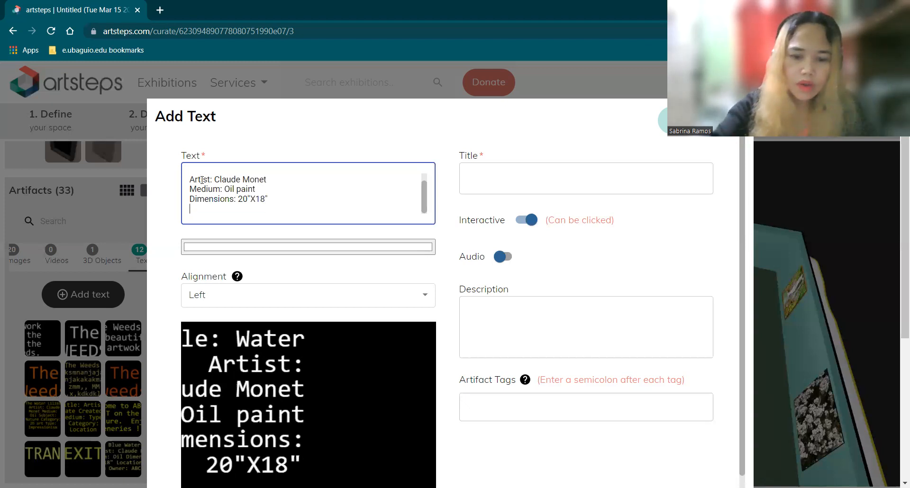
text(Owner:)
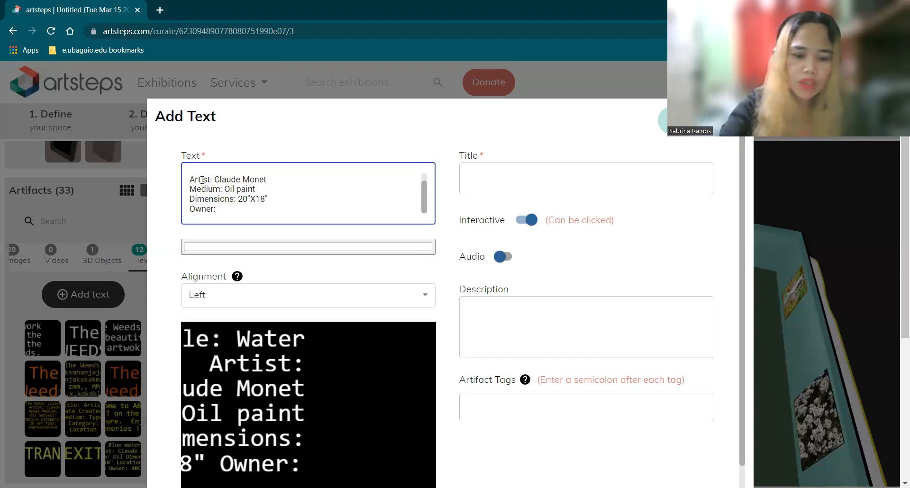
text(ABC M)
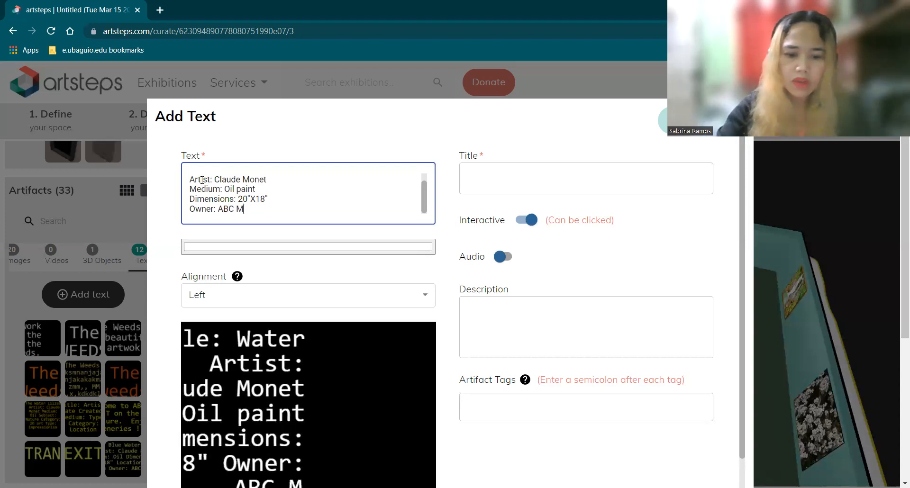
text(use)
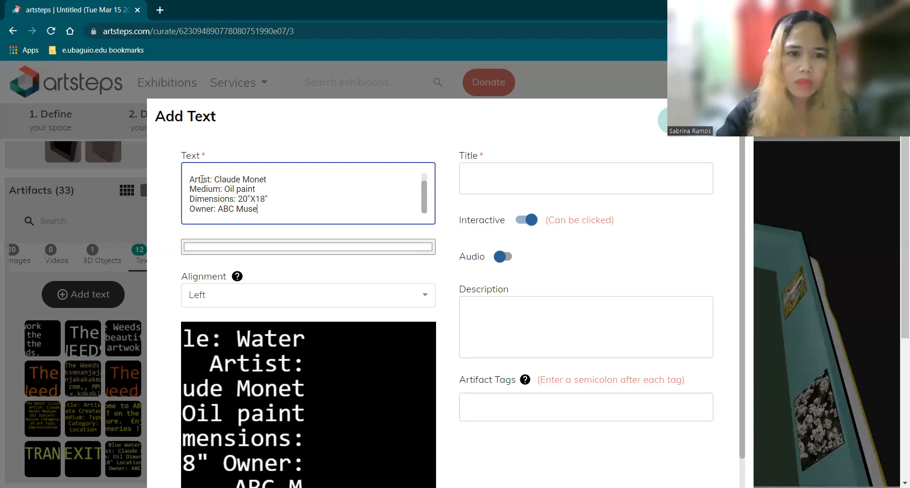
text(um)
Finish editing the label text and open and close the colour picker without changes
scroll(275, 197, up, 1)
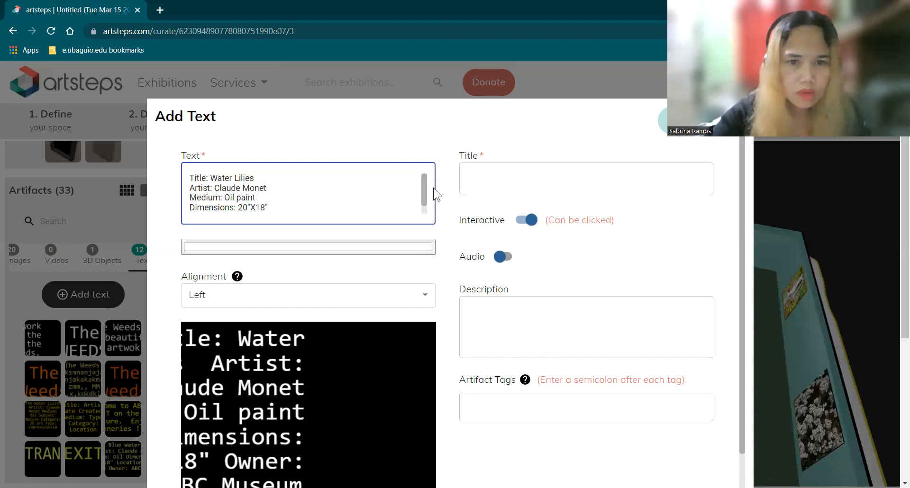
scroll(423, 215, down, 1)
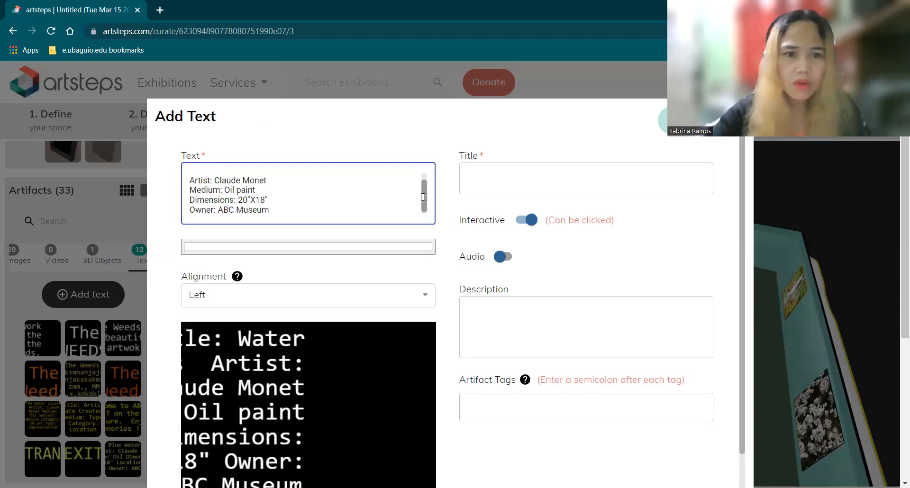
scroll(423, 197, up, 1)
click(302, 247)
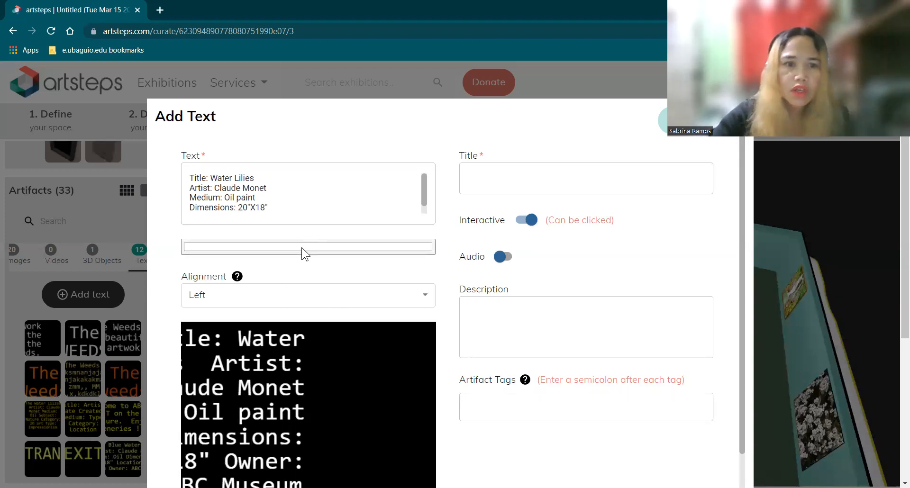
click(321, 246)
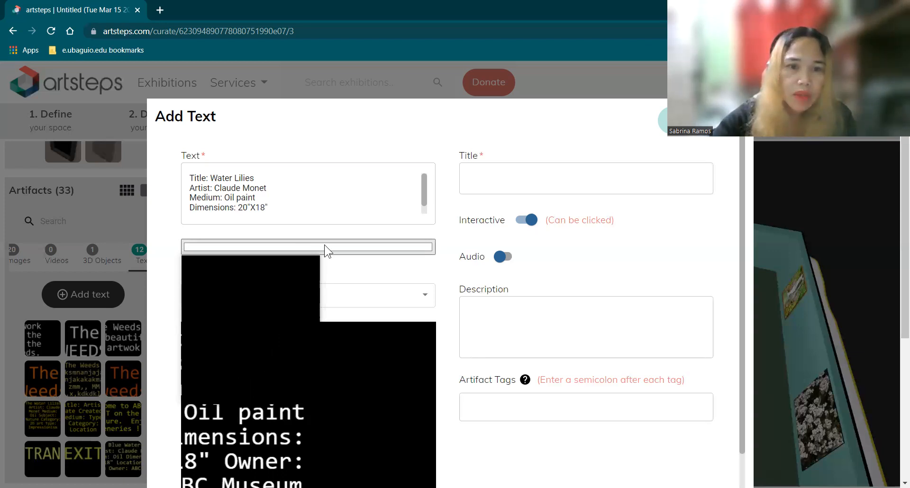
click(325, 245)
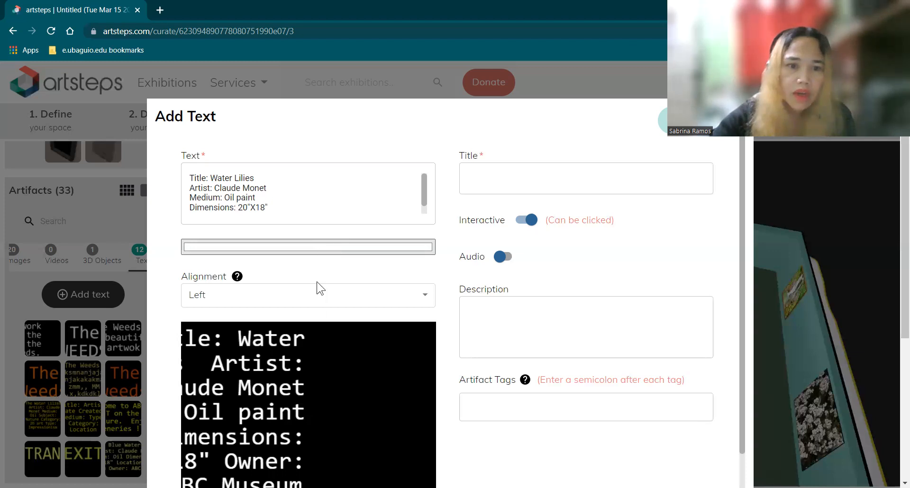
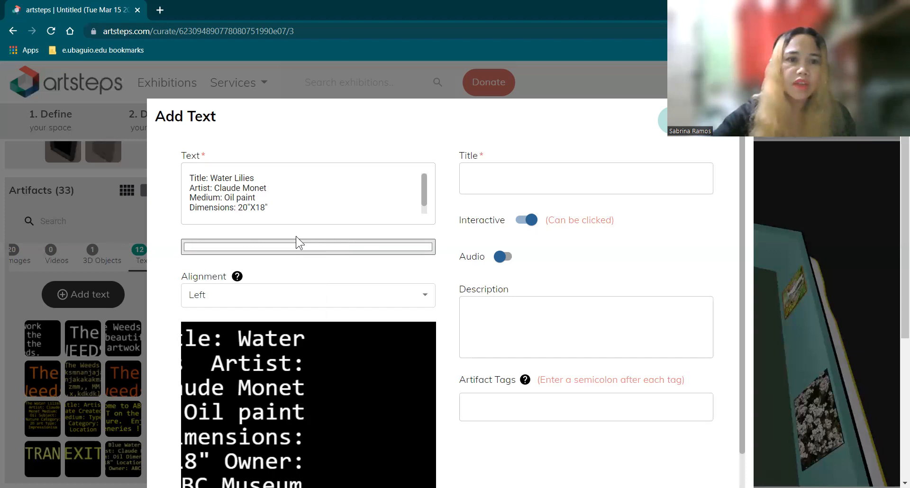
Colour the label text yellow-green (215,239,98) and set its alignment to Center
click(284, 254)
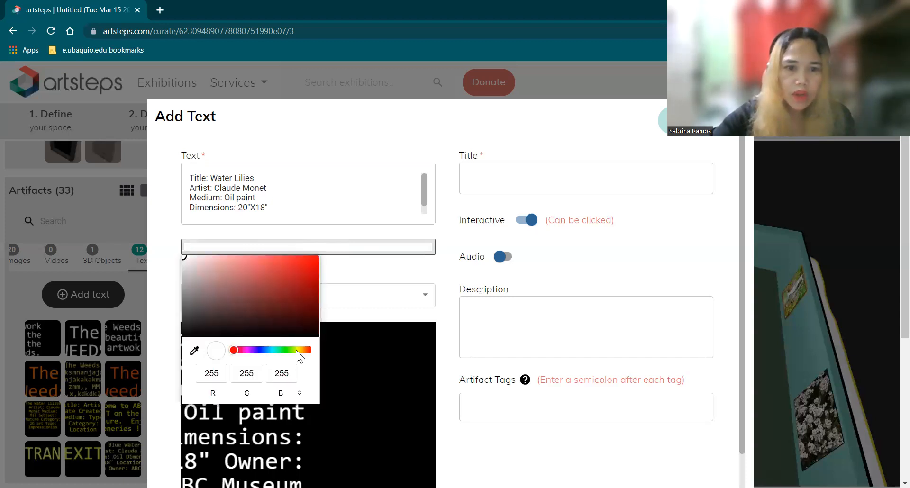
click(296, 349)
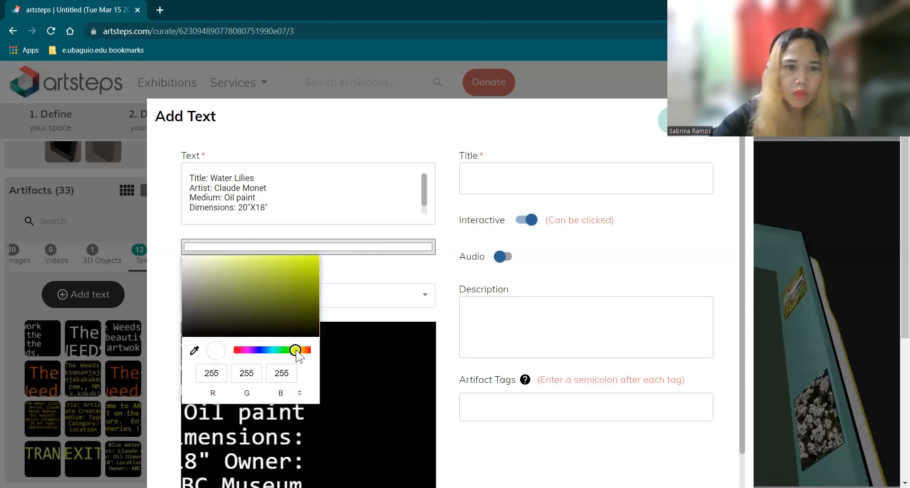
click(262, 262)
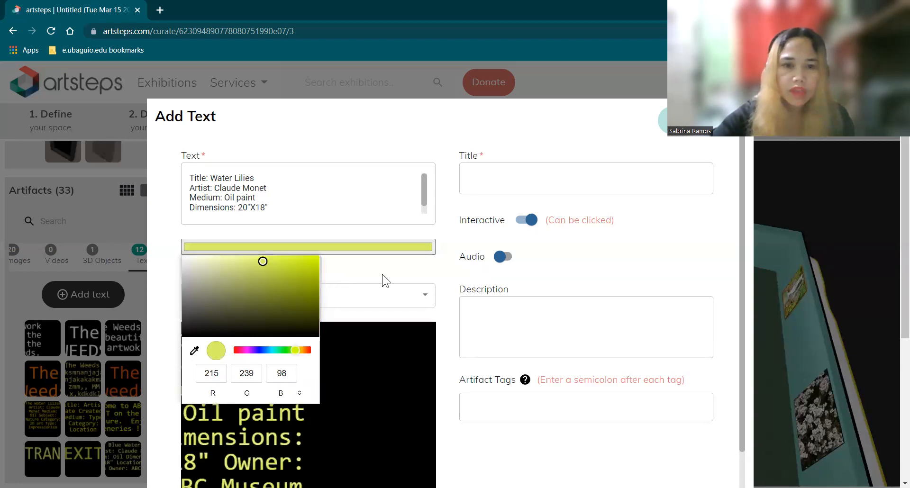
click(425, 294)
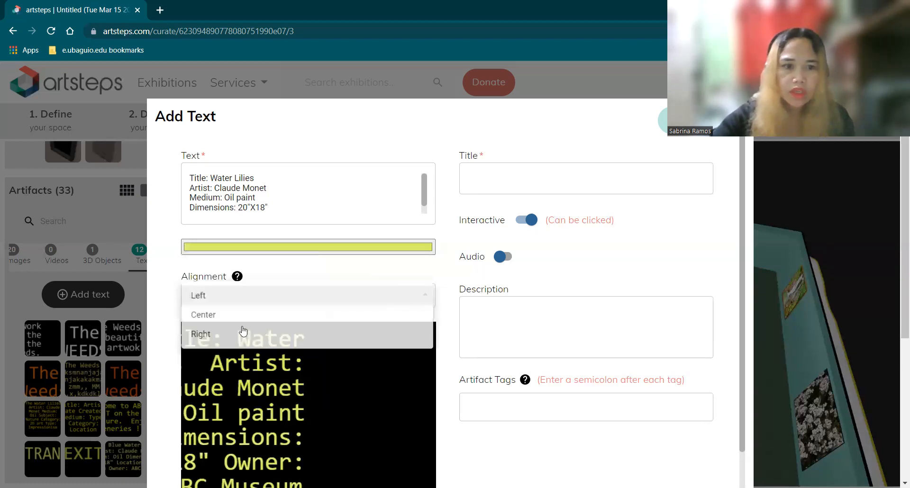
click(242, 319)
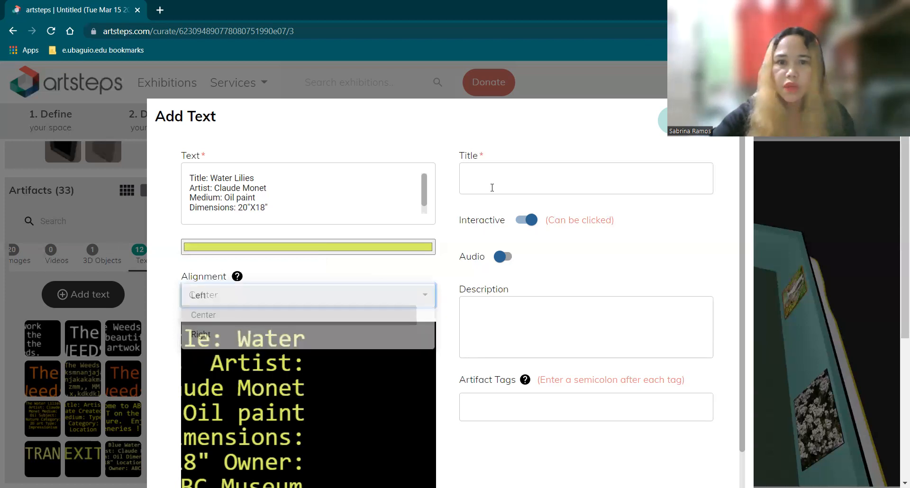
Title the new text artifact 'LABEL' and save it
click(491, 188)
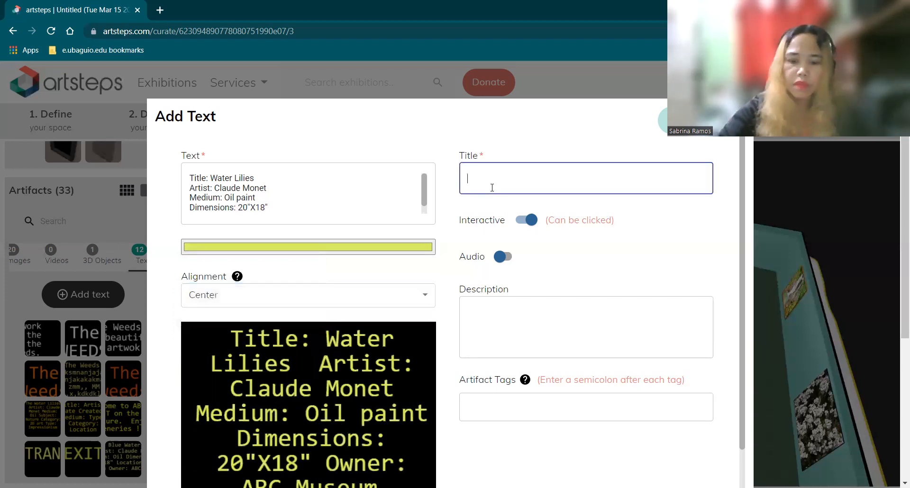
text(LABEL)
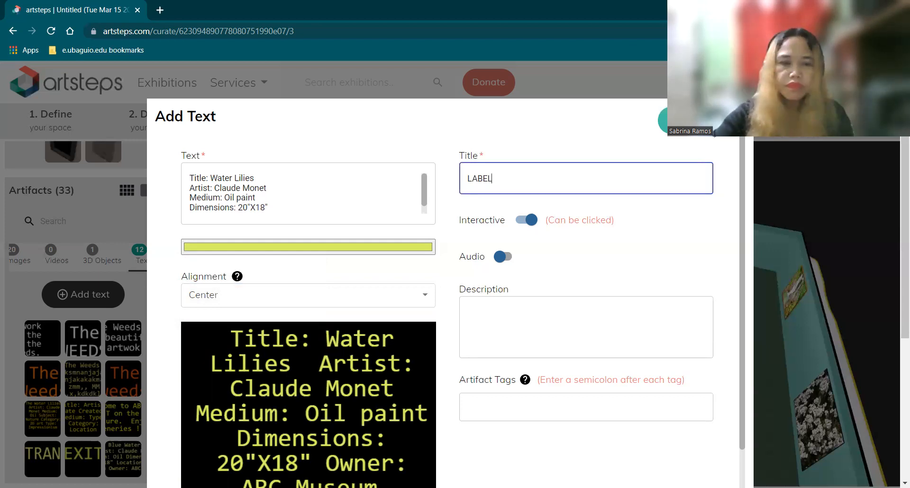
click(714, 134)
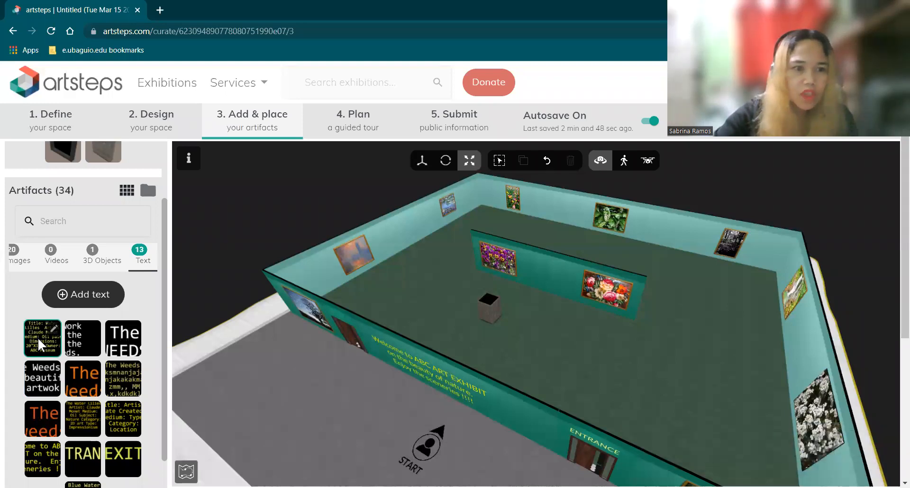
Try placing the Water Lilies text on the central wall, remove it, and orbit to face the partition
click(38, 337)
click(535, 269)
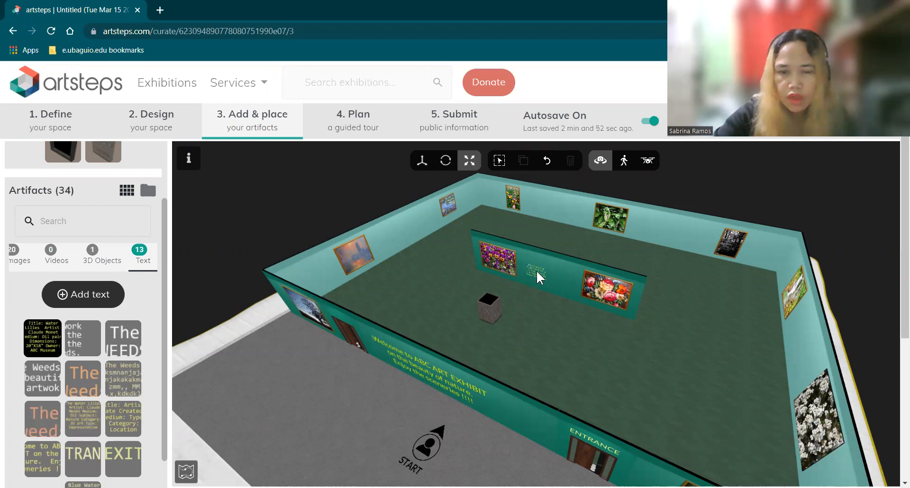
click(36, 334)
click(569, 380)
drag(485, 359, 543, 316)
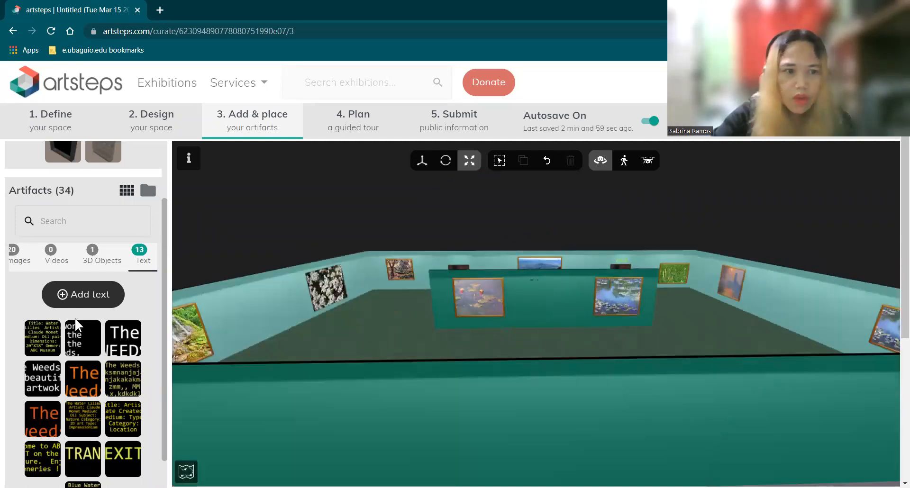
Place the Water Lilies label beside the water-lily painting, shrink it slightly and lower it
click(35, 339)
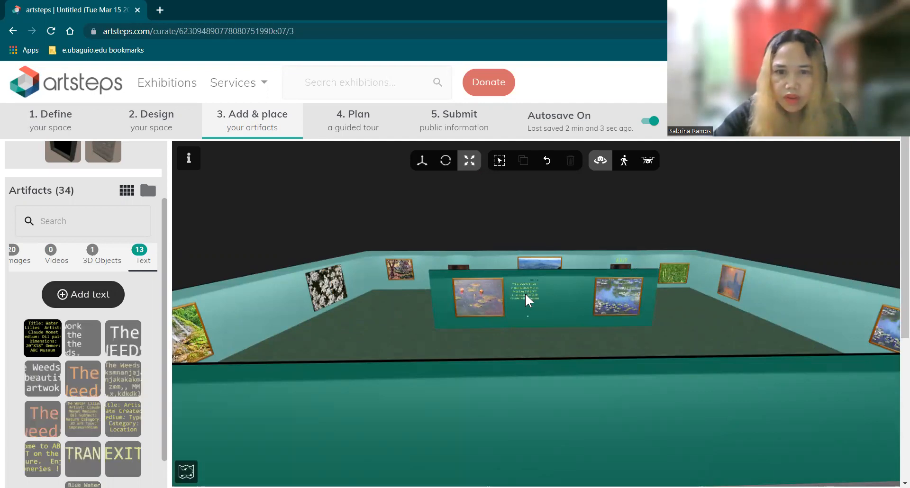
click(525, 294)
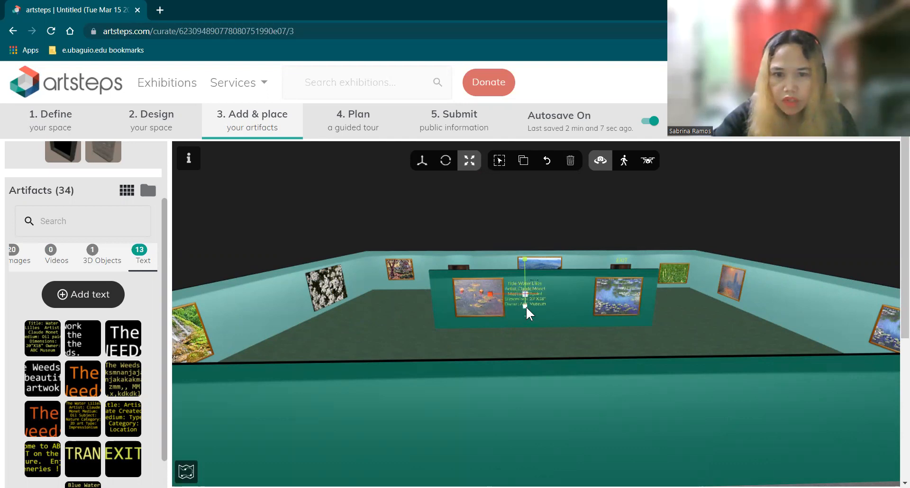
drag(527, 305, 547, 327)
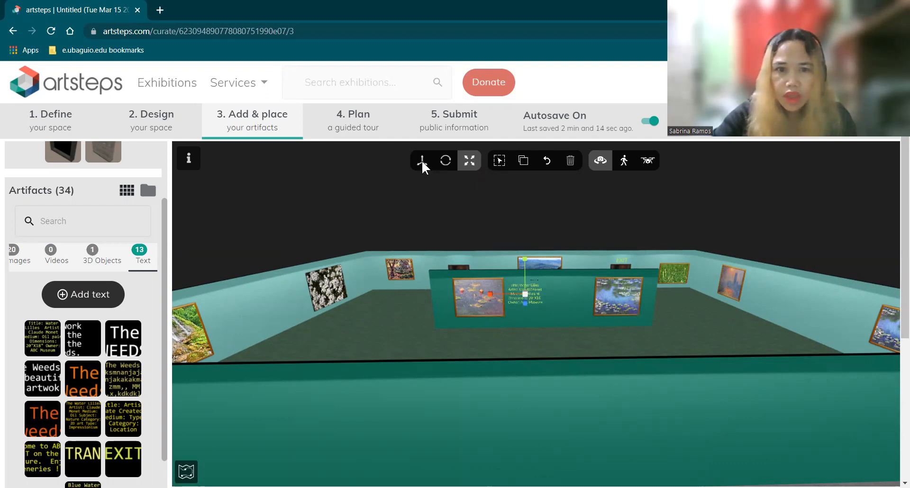
click(445, 160)
click(522, 259)
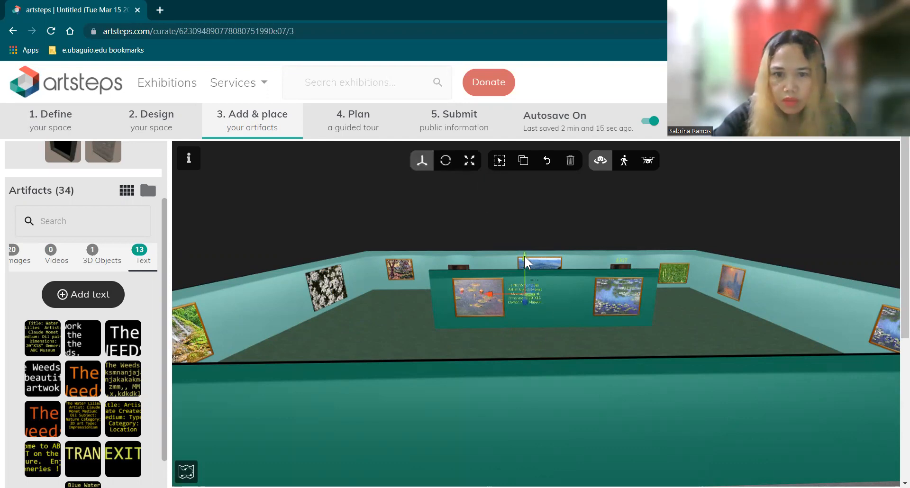
drag(523, 261, 524, 265)
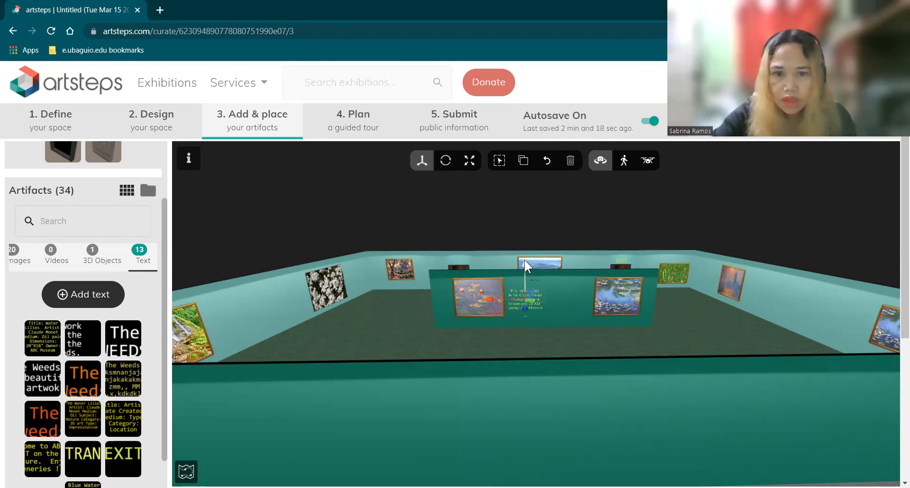
click(619, 346)
scroll(621, 346, up, 2)
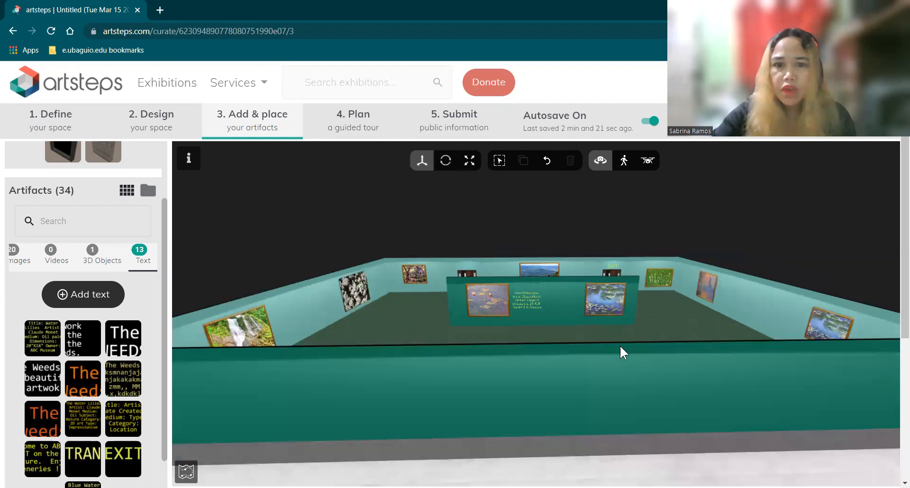
Zoom and orbit the camera toward the outside of the ENTRANCE wall
scroll(620, 346, up, 2)
scroll(477, 289, up, 3)
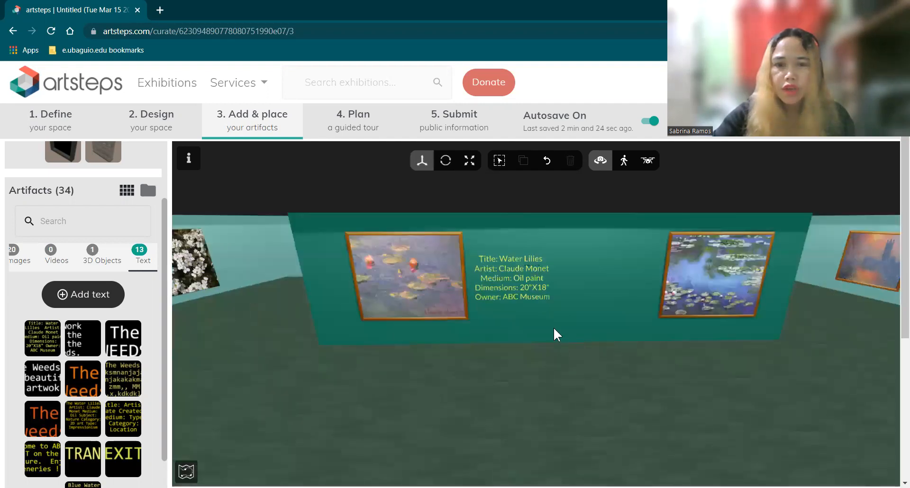
scroll(553, 327, up, 1)
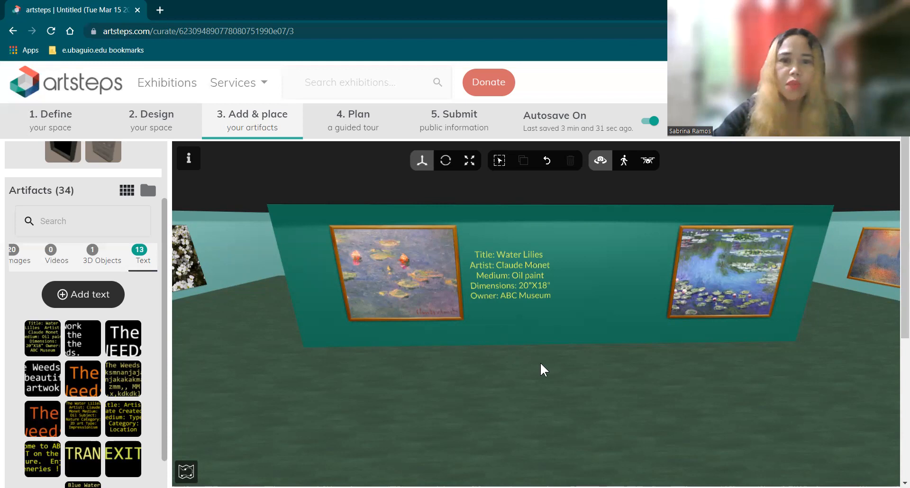
scroll(540, 362, down, 2)
scroll(541, 366, down, 2)
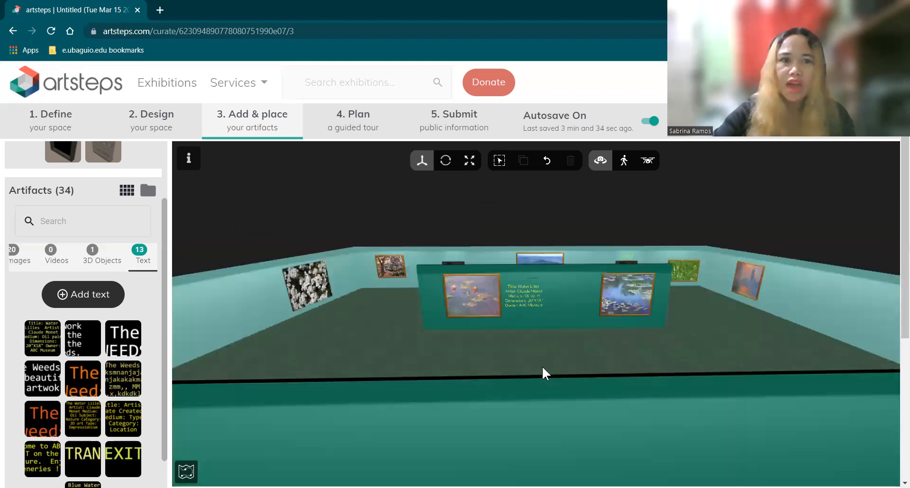
scroll(542, 374, down, 3)
scroll(545, 366, up, 3)
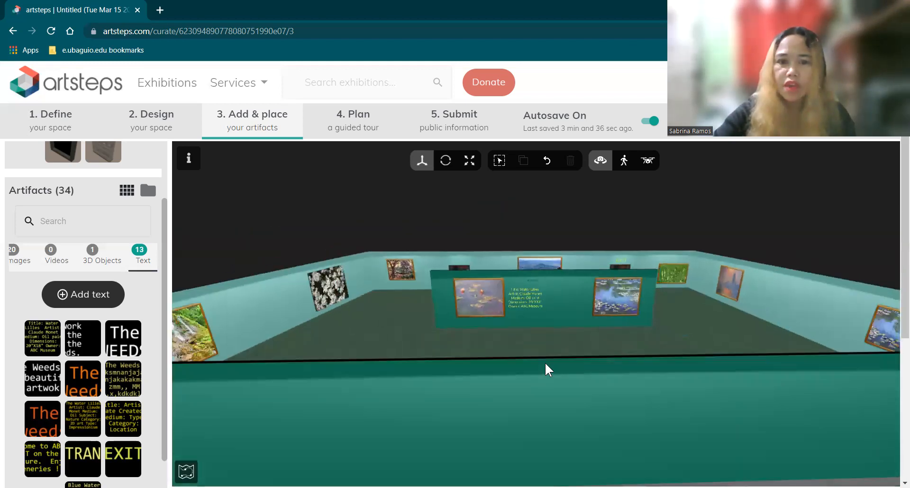
scroll(685, 379, up, 2)
drag(684, 378, 696, 354)
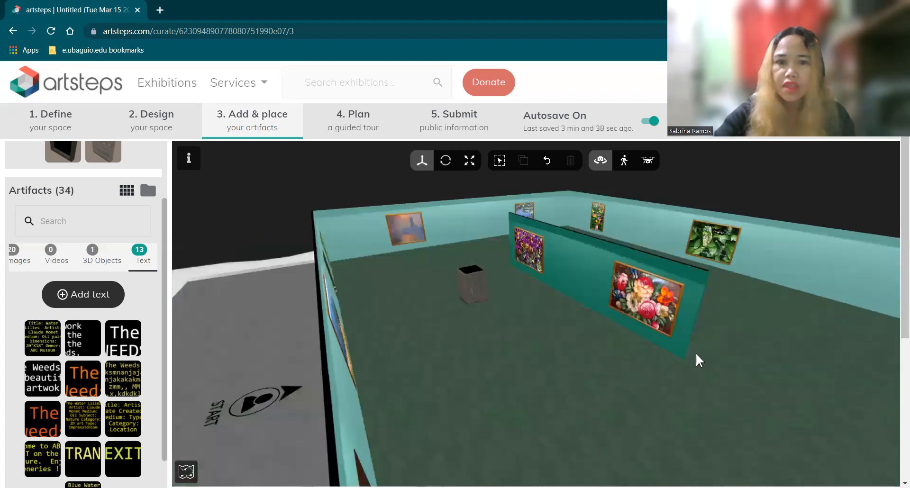
drag(500, 310, 467, 276)
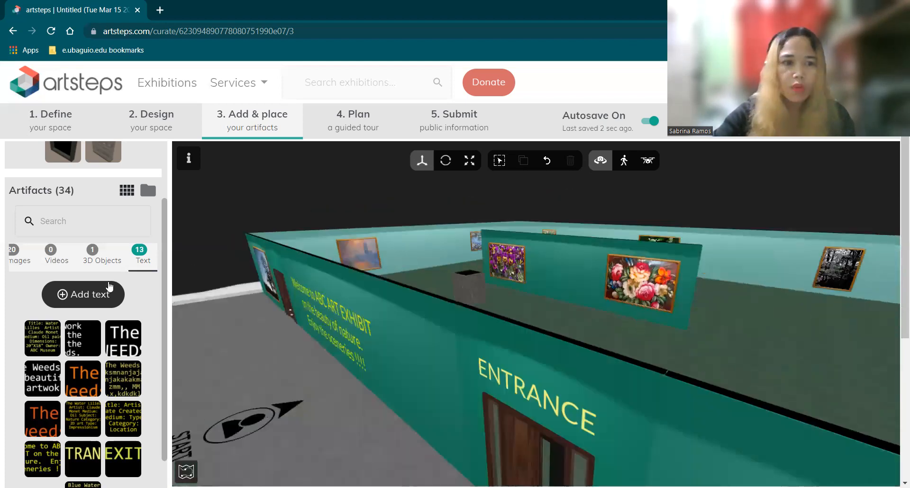
Begin a new 3D object from the 3D Objects list with upload source set to File
click(100, 262)
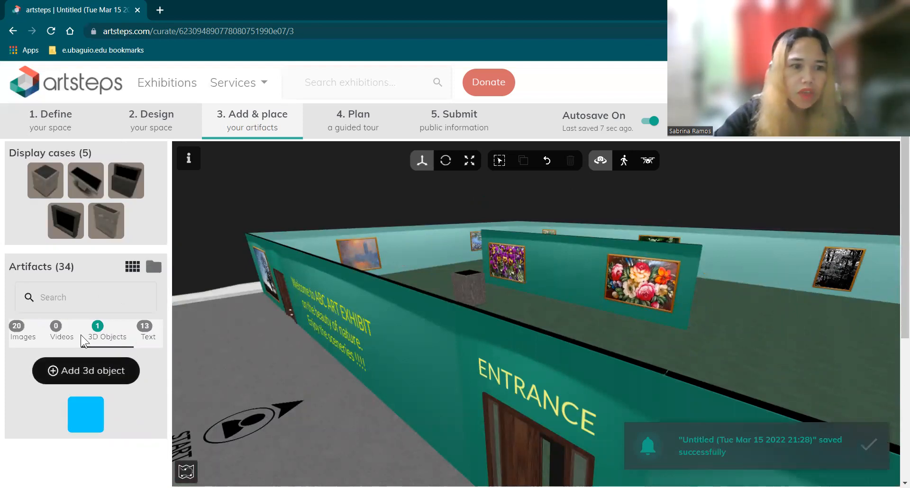
click(94, 370)
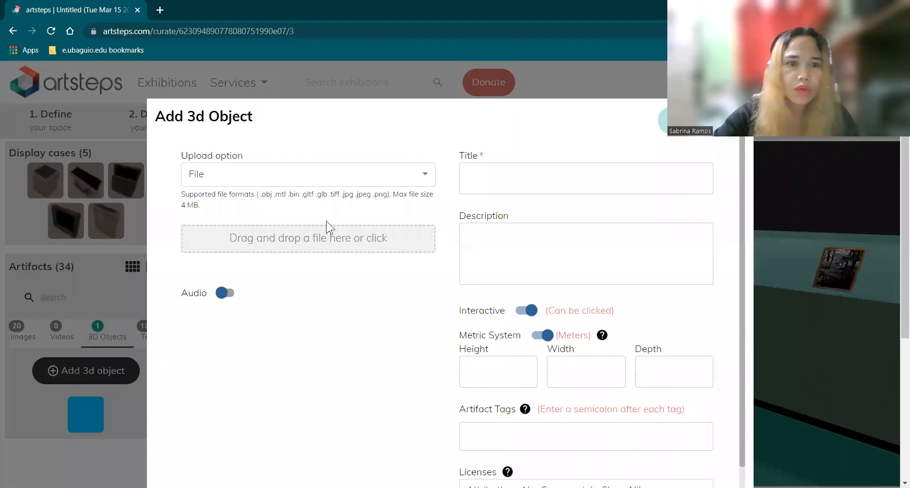
click(425, 178)
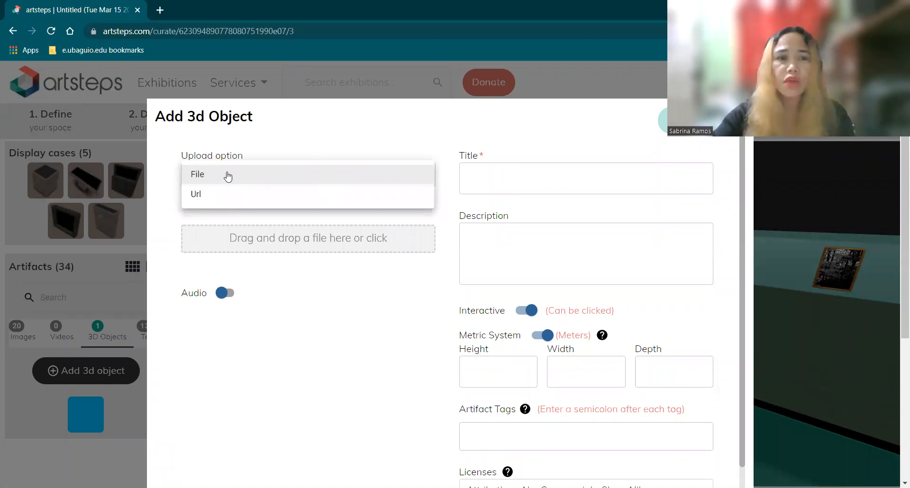
click(364, 177)
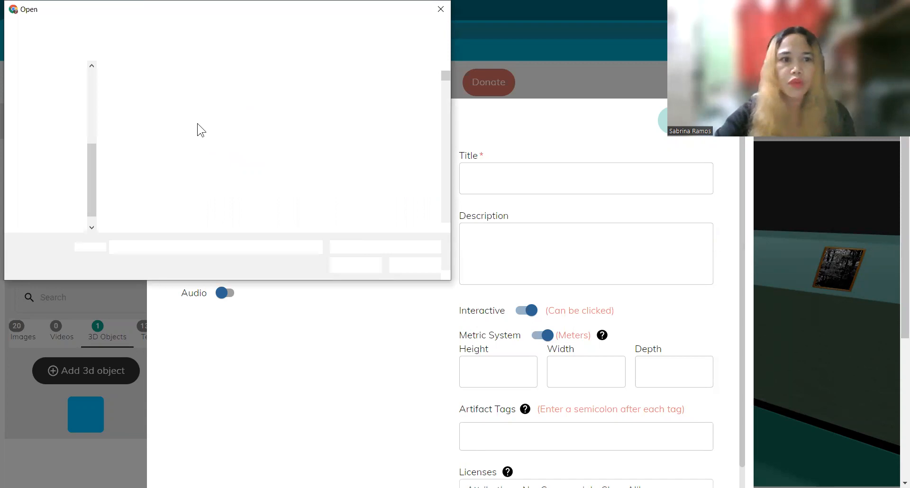
Choose 'collage 1' from the Pictures folder as the 3D object's upload file
scroll(284, 147, down, 1)
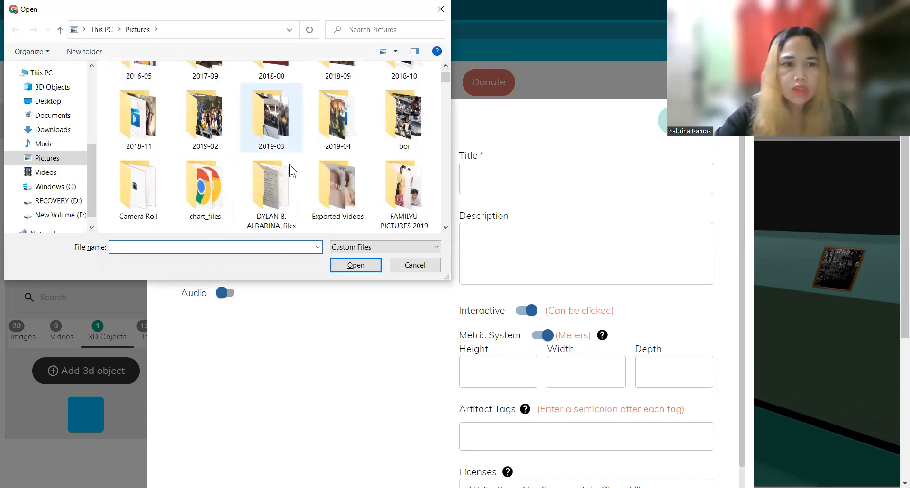
scroll(296, 166, down, 2)
scroll(300, 167, down, 2)
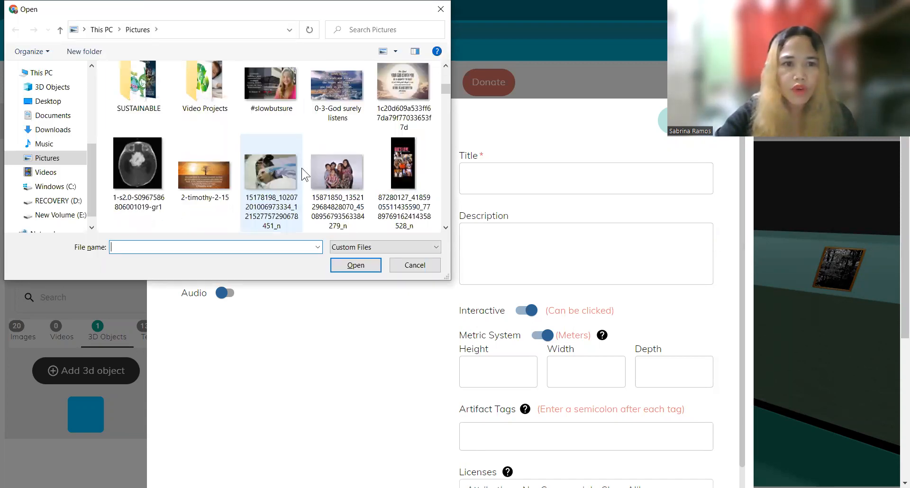
scroll(305, 169, down, 1)
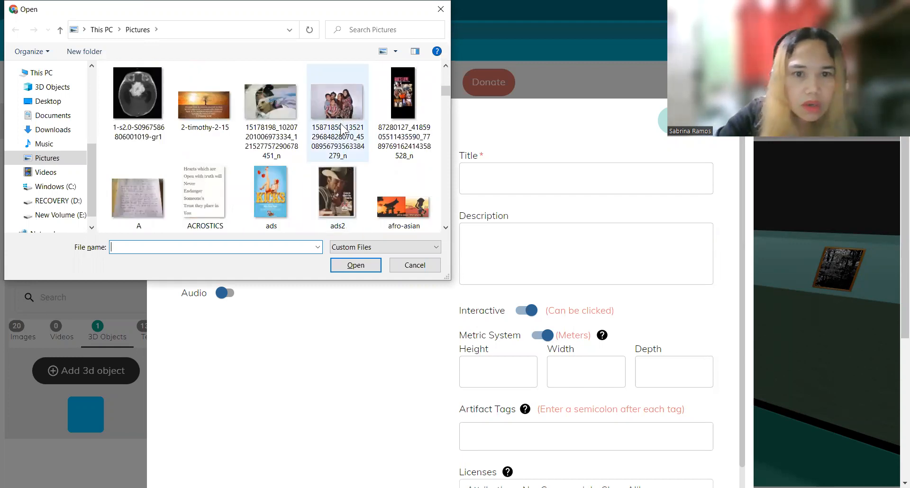
scroll(350, 135, down, 1)
scroll(351, 135, down, 1)
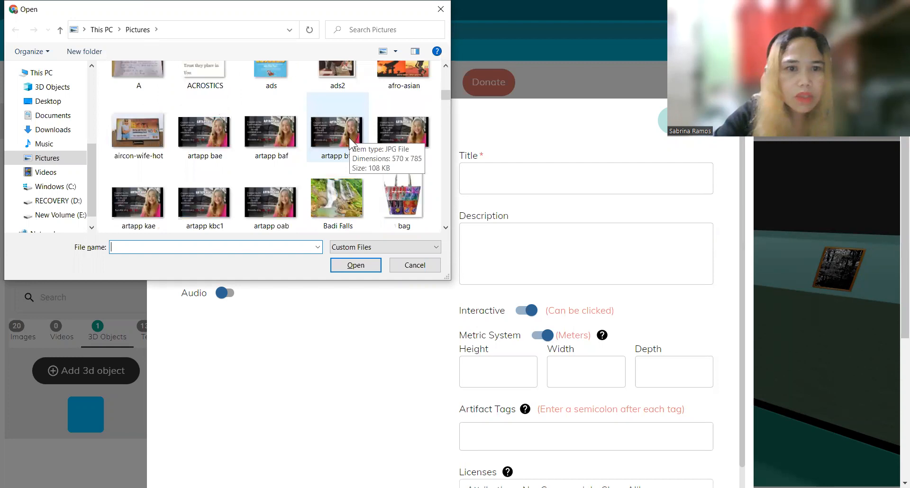
scroll(310, 165, down, 1)
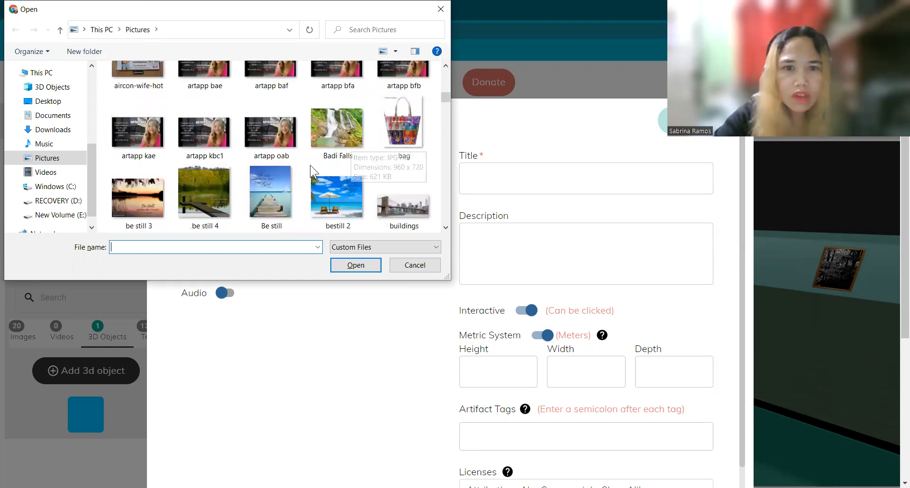
scroll(322, 174, down, 1)
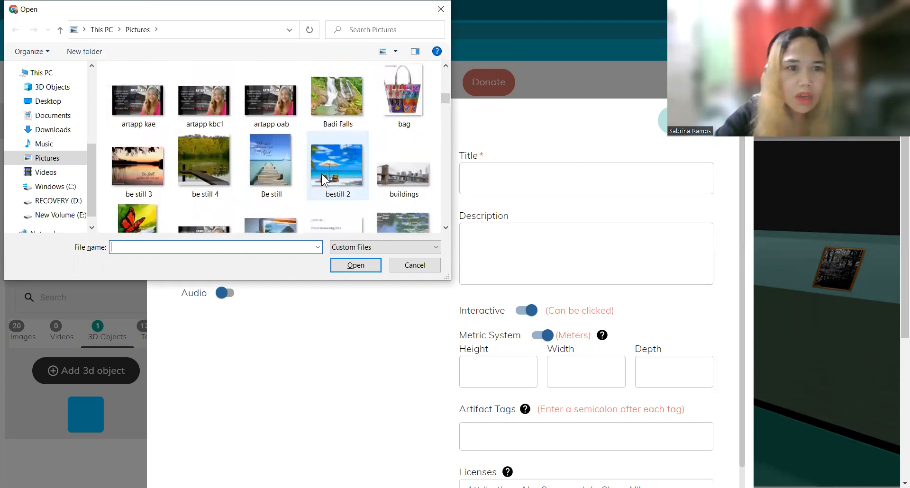
scroll(329, 169, down, 2)
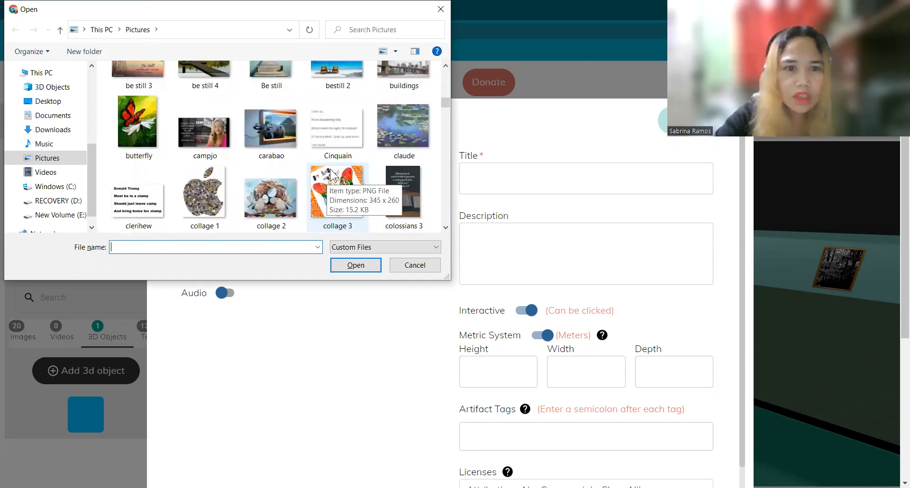
scroll(285, 143, down, 1)
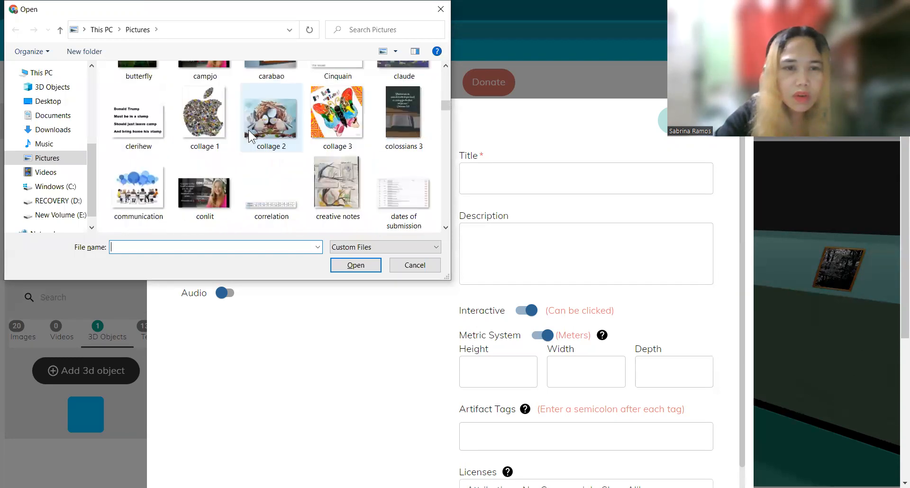
click(212, 121)
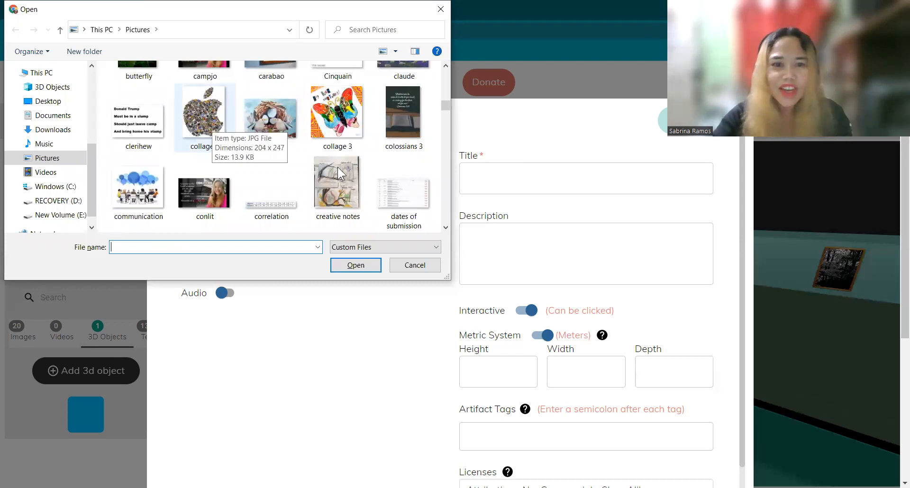
click(356, 265)
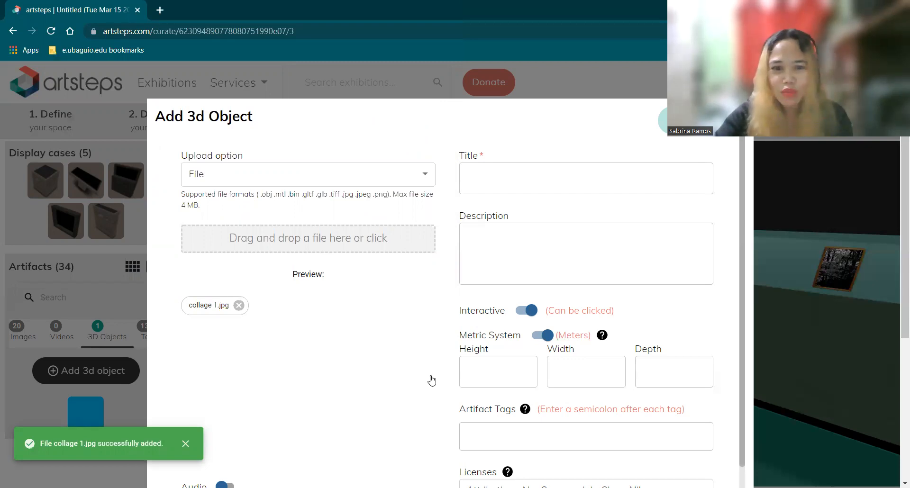
Dismiss the Add 3d Object form with Esc, discarding collage 1.jpg
scroll(183, 321, down, 1)
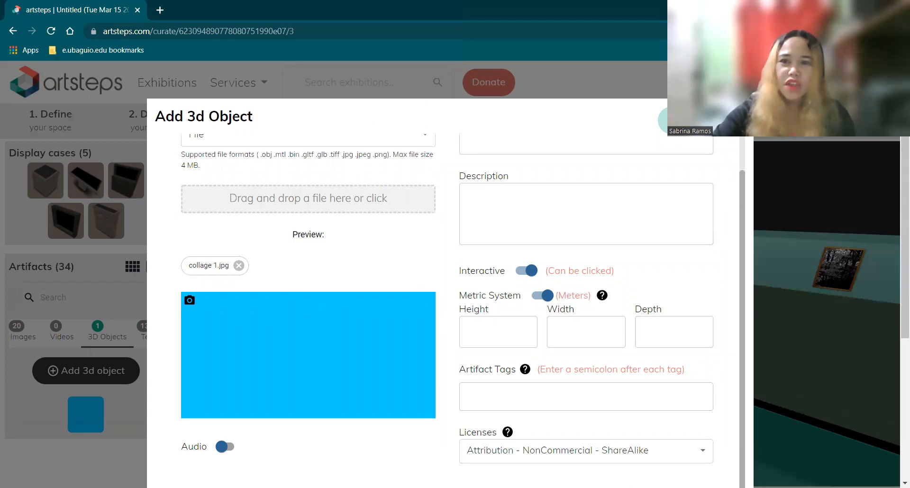
key(Escape)
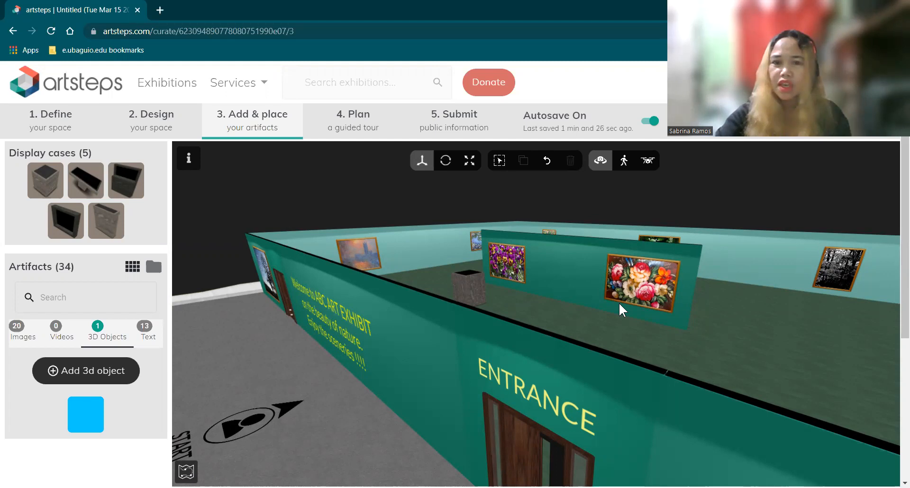
Move the exterior welcome text slightly right along the front wall toward the ENTRANCE door
scroll(625, 306, down, 1)
scroll(630, 308, down, 1)
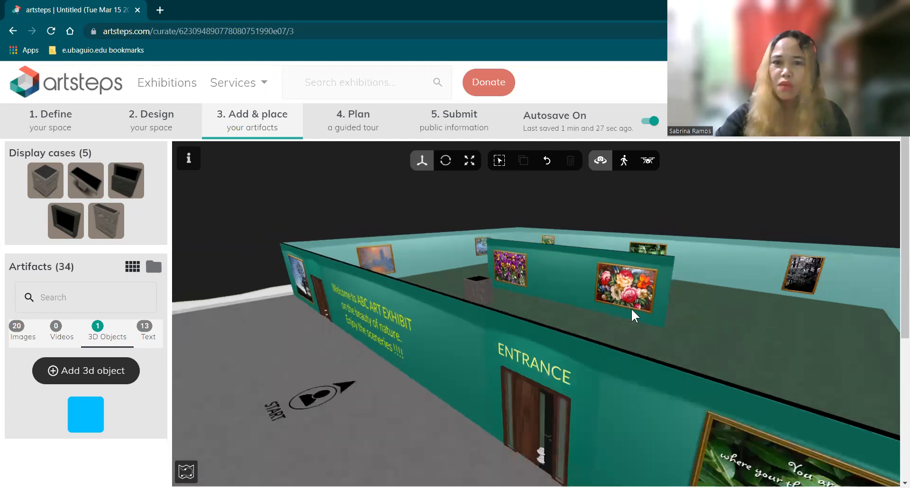
scroll(630, 308, down, 1)
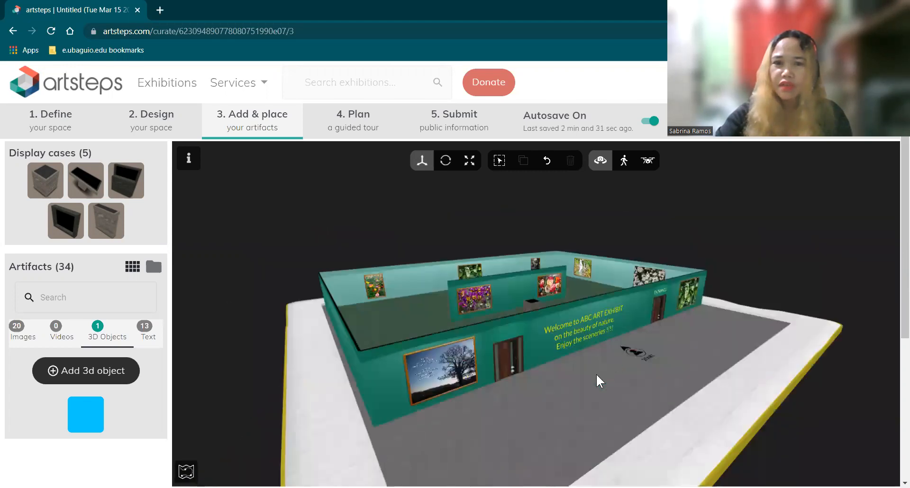
drag(584, 379, 533, 397)
drag(473, 383, 424, 370)
drag(476, 384, 561, 344)
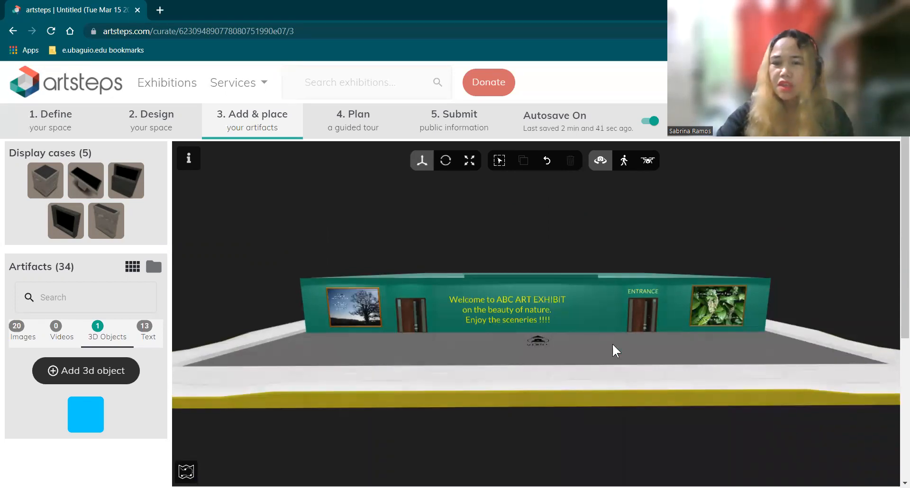
drag(610, 359, 615, 344)
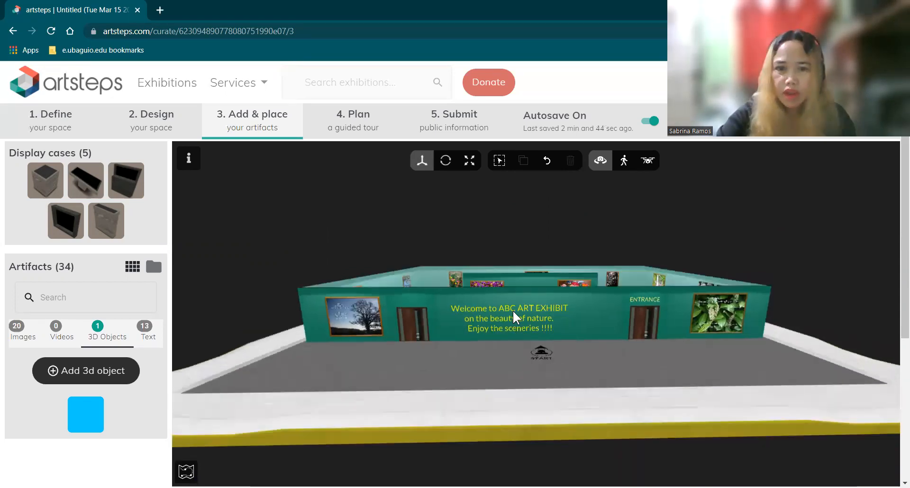
click(475, 308)
drag(479, 308, 497, 313)
drag(567, 341, 573, 344)
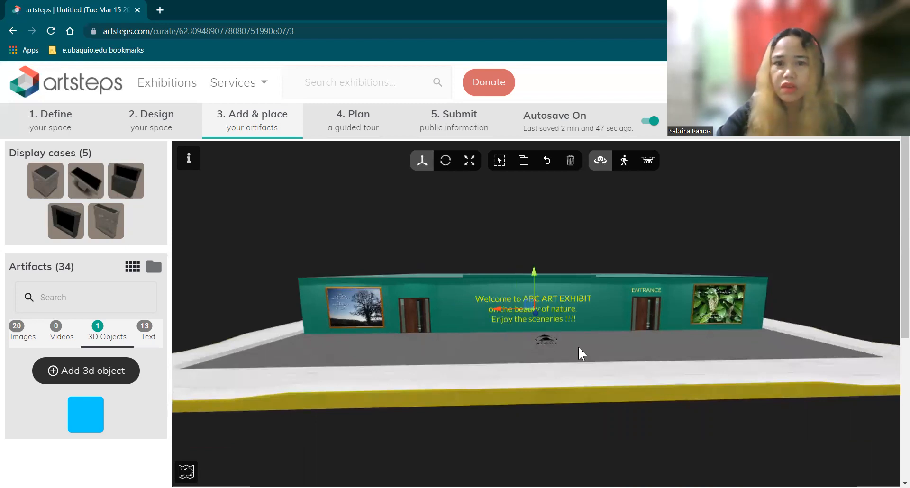